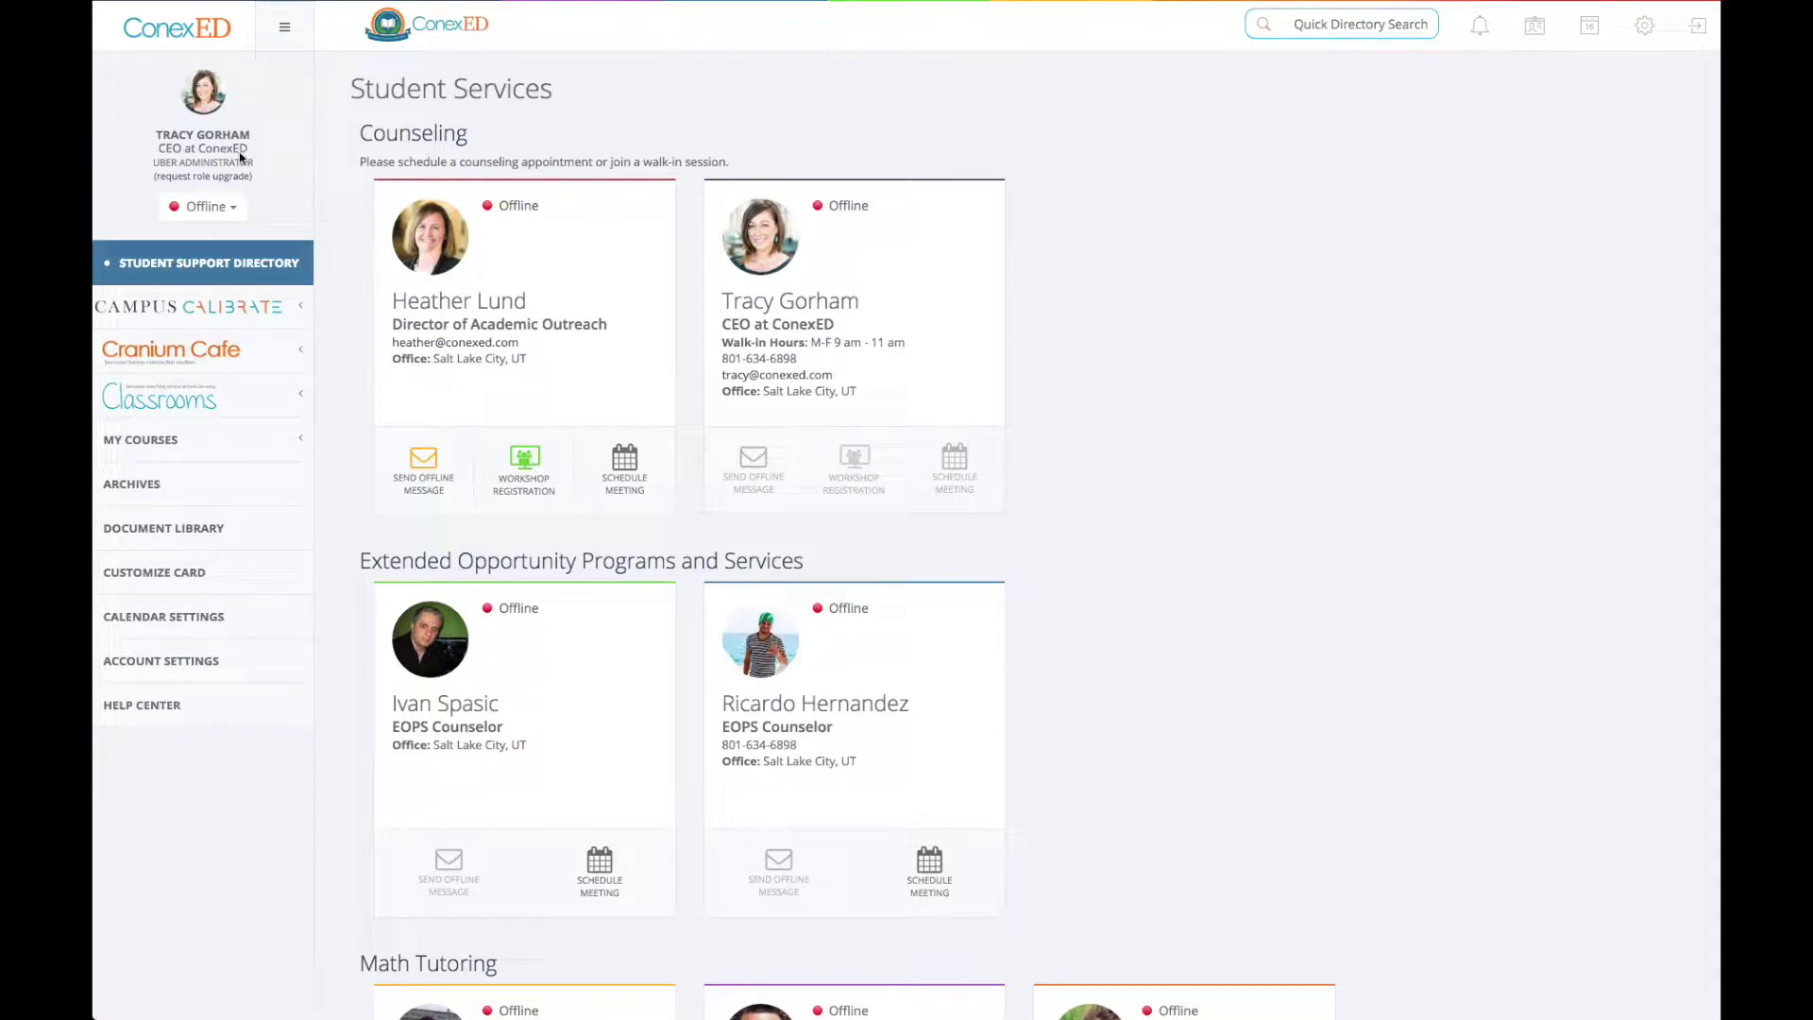
Step: Try setting the availability status to Away, then cancel the away message, leaving status Offline
{"action": "left_click", "coordinate": [223, 210]}
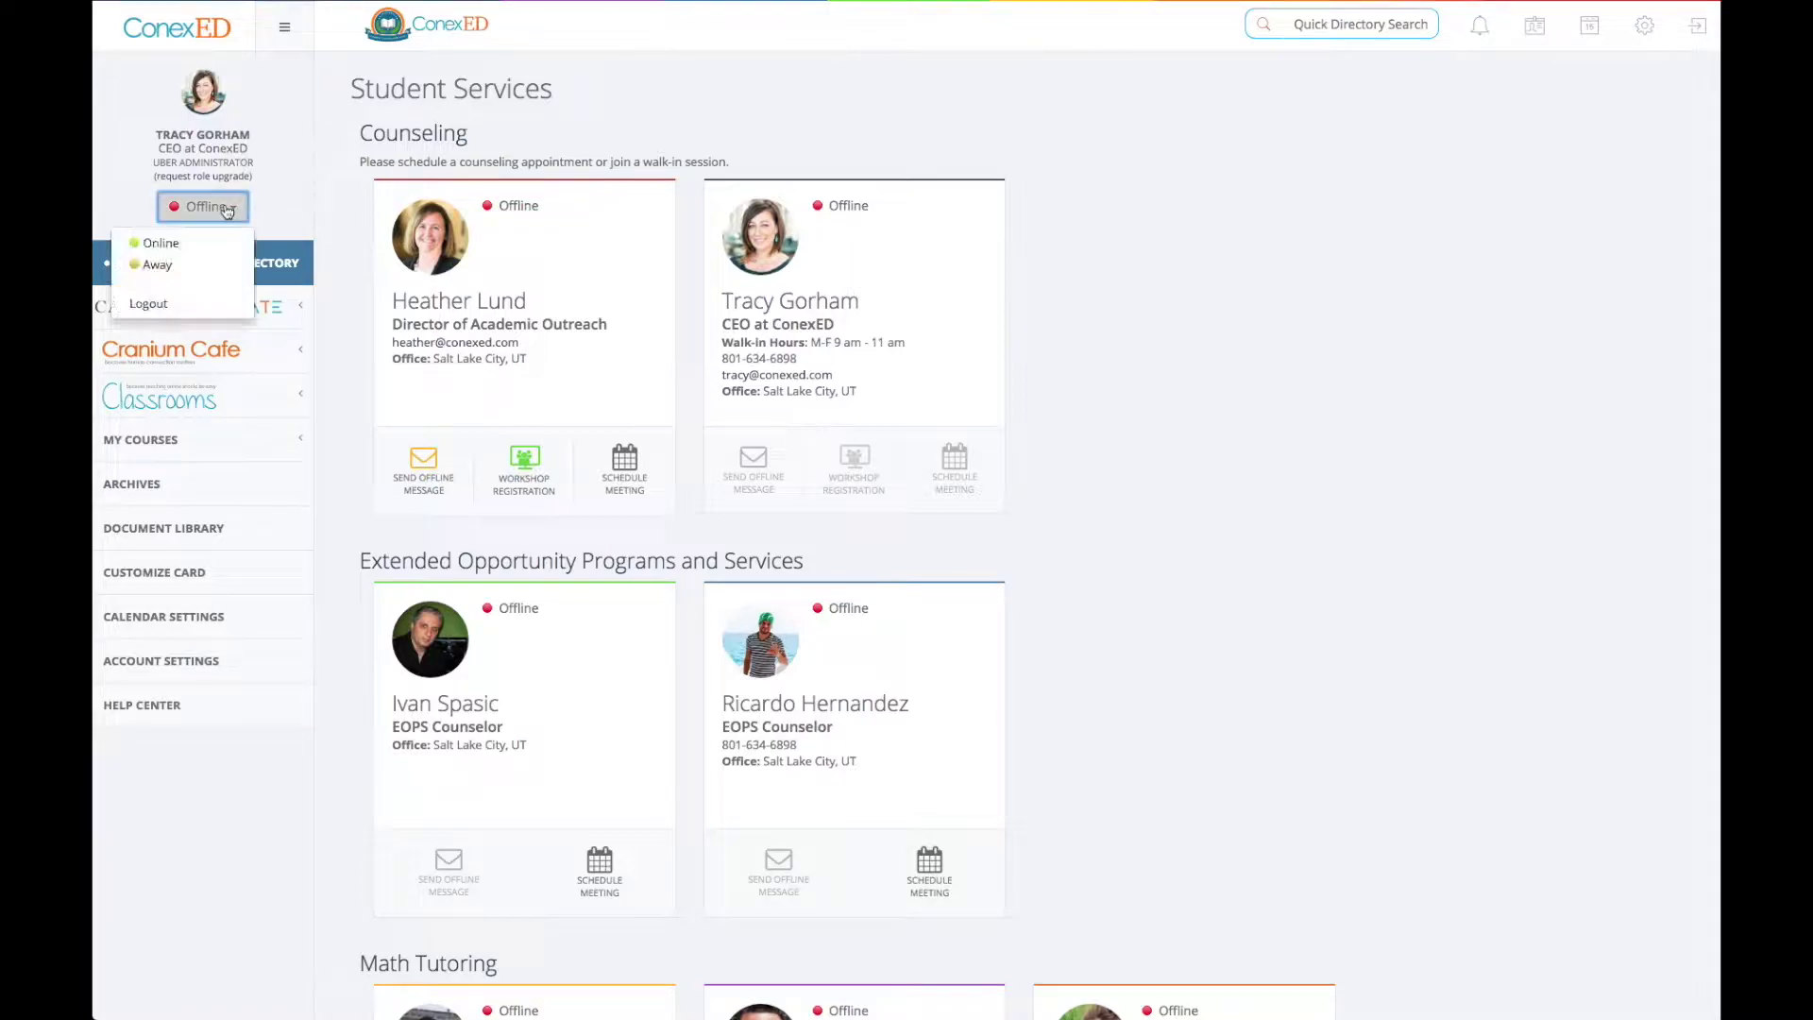
{"action": "left_click", "coordinate": [177, 266]}
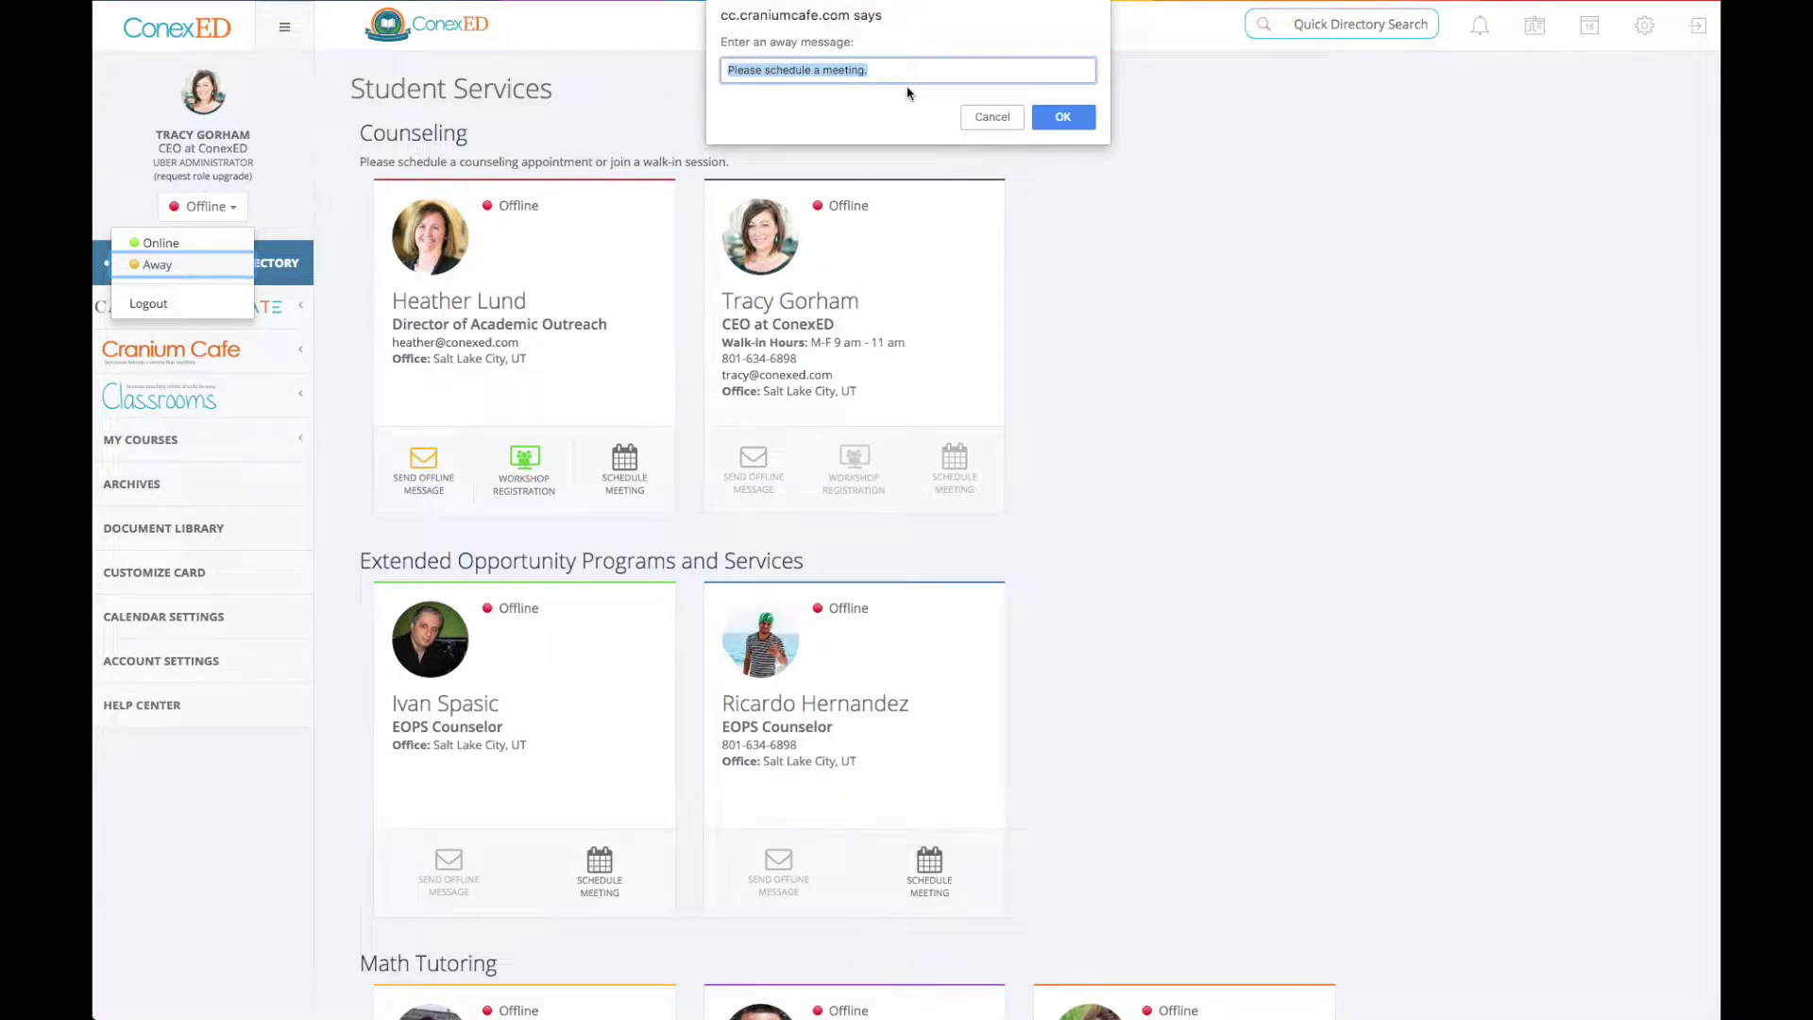
{"action": "left_click", "coordinate": [993, 117]}
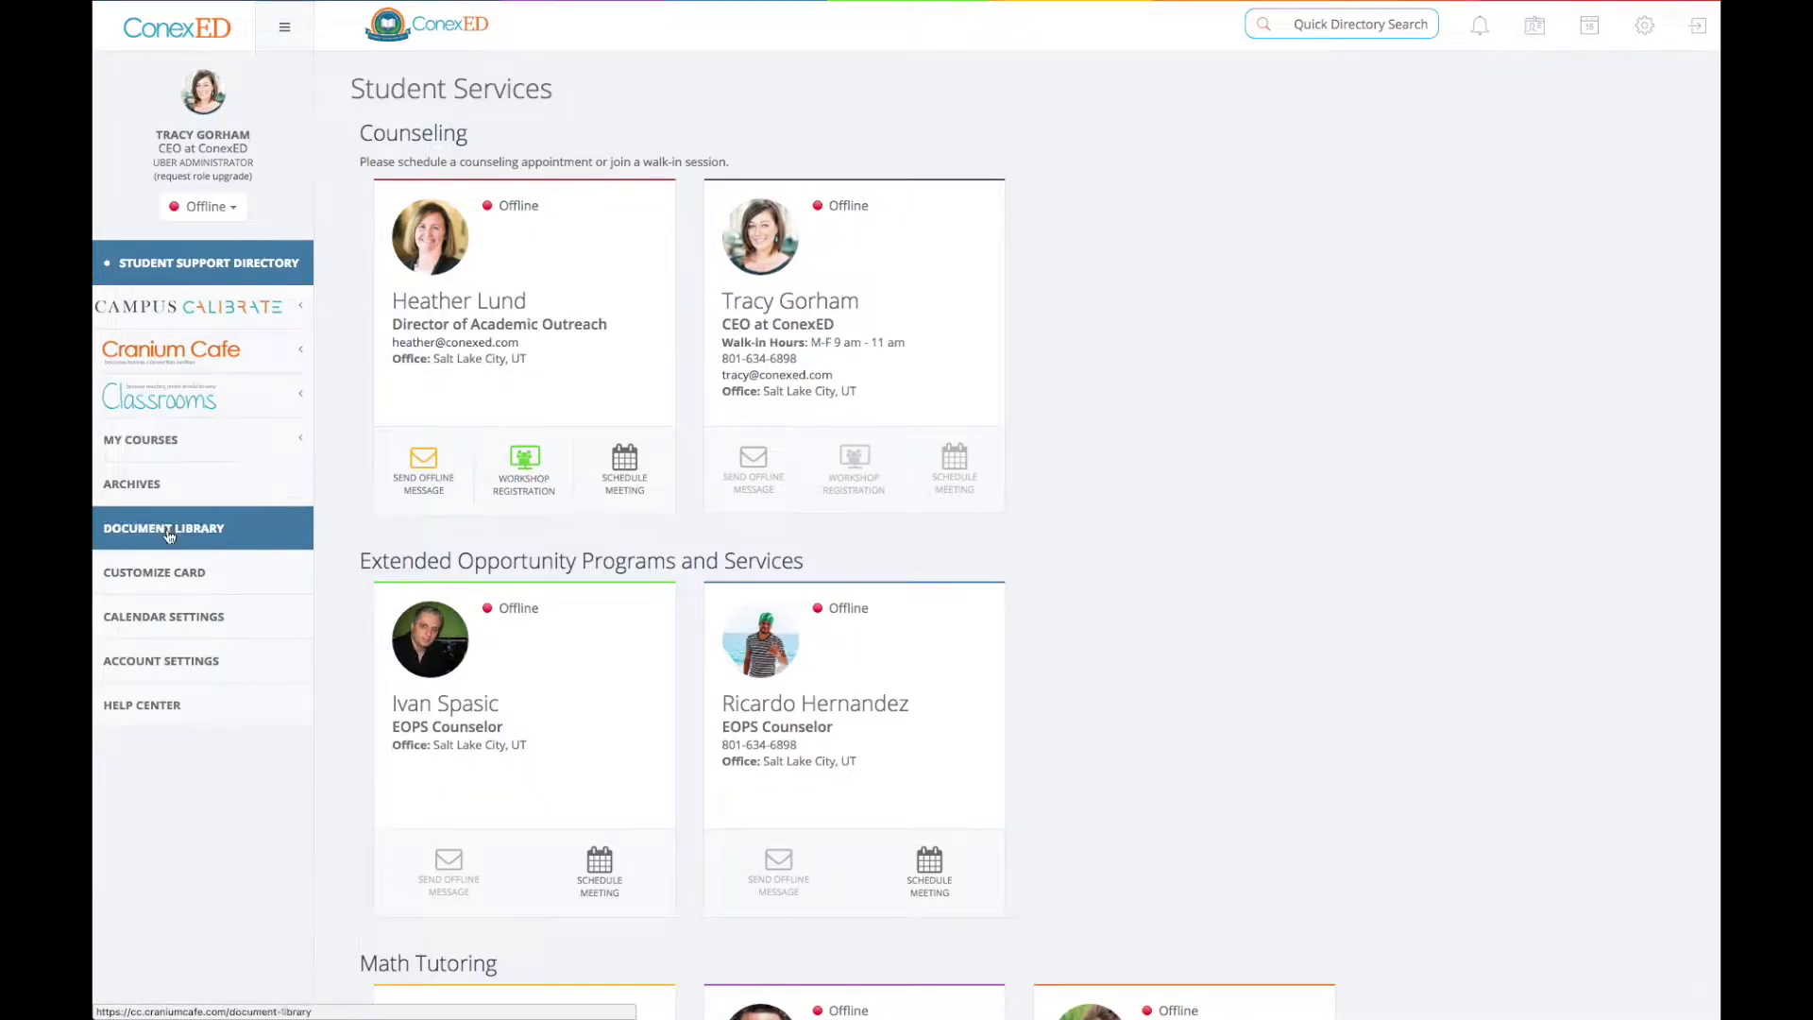
Step: Open the Customize Card form and choose a new profile photo for the card
{"action": "left_click", "coordinate": [158, 573]}
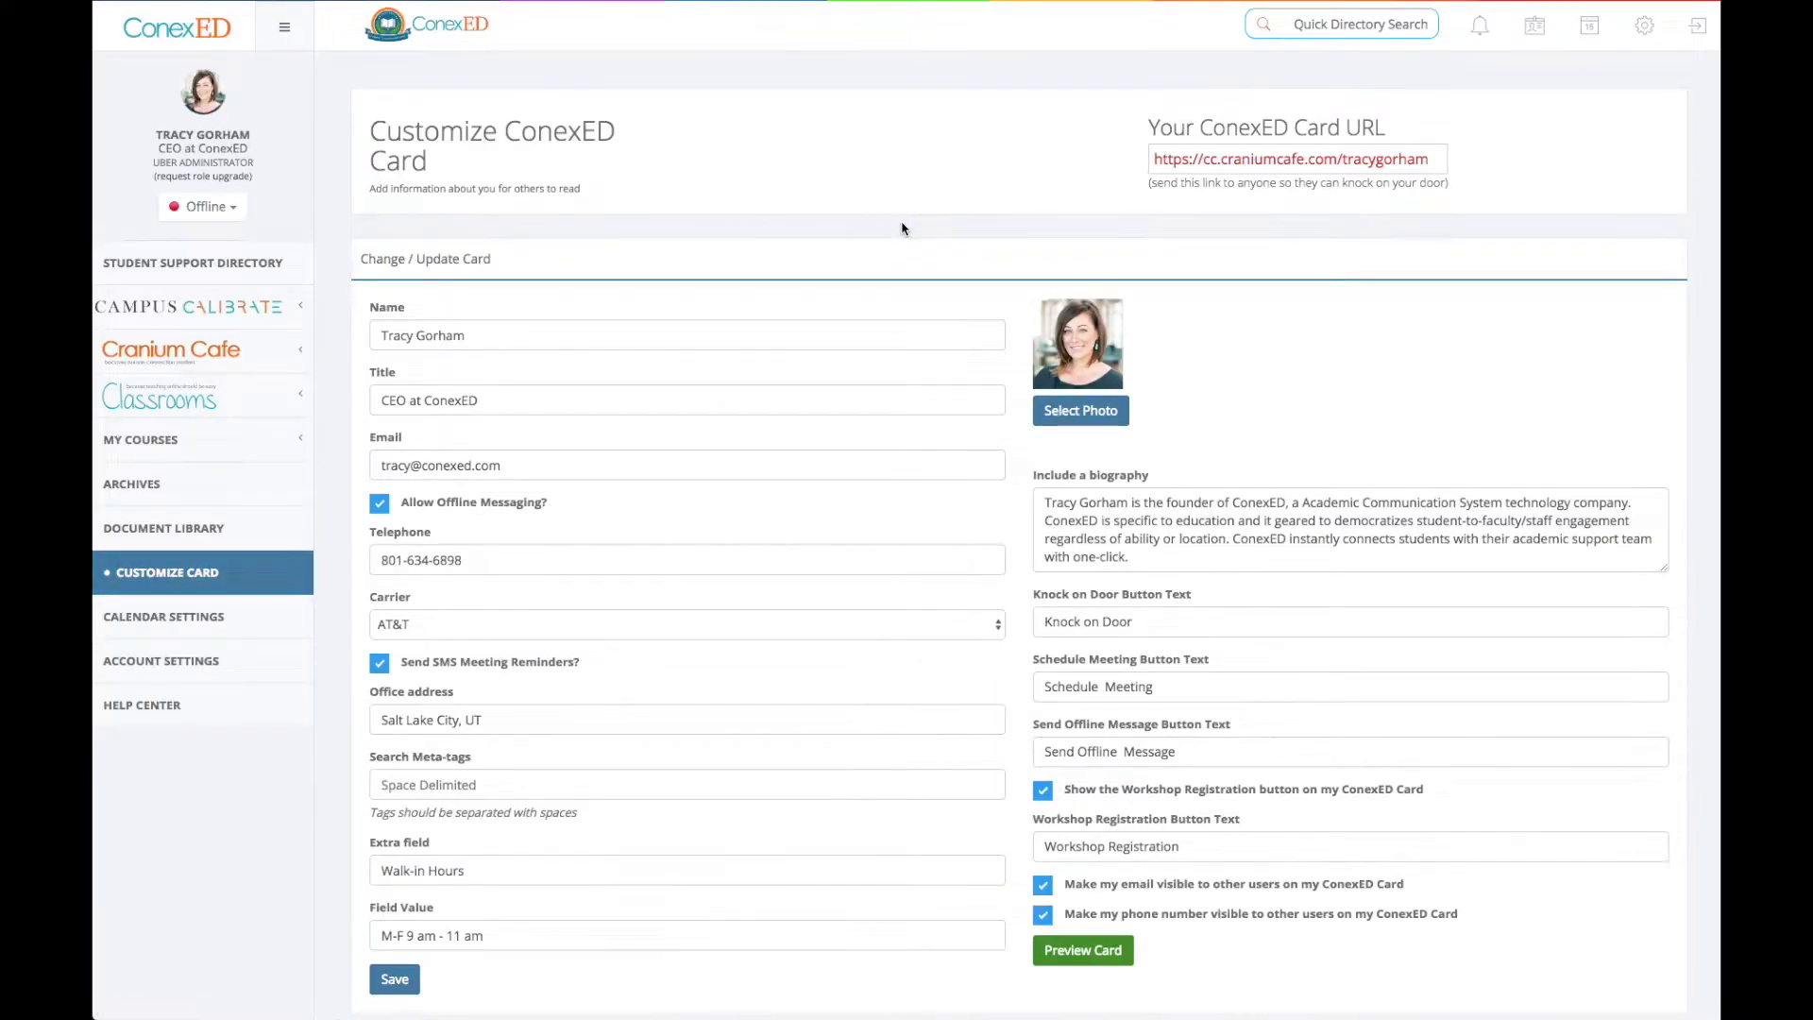
{"action": "scroll", "coordinate": [877, 417], "scroll_direction": "down", "scroll_amount": 2}
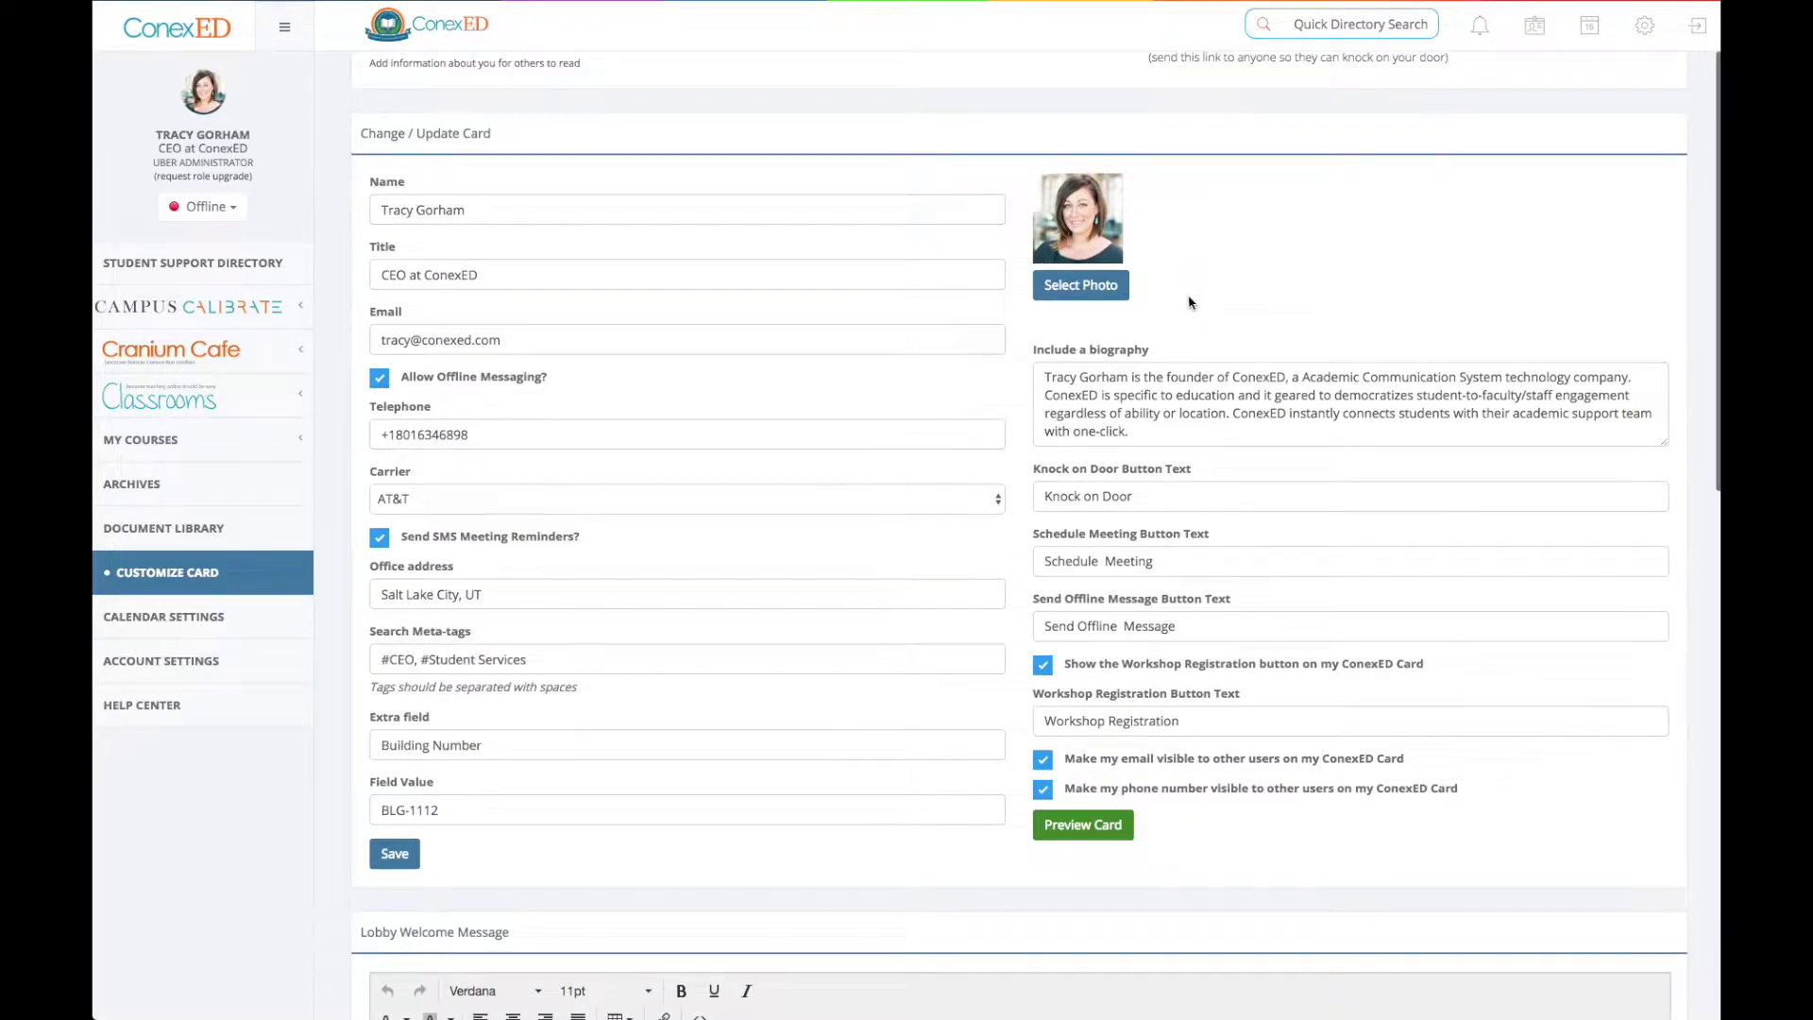
{"action": "left_click", "coordinate": [1081, 284]}
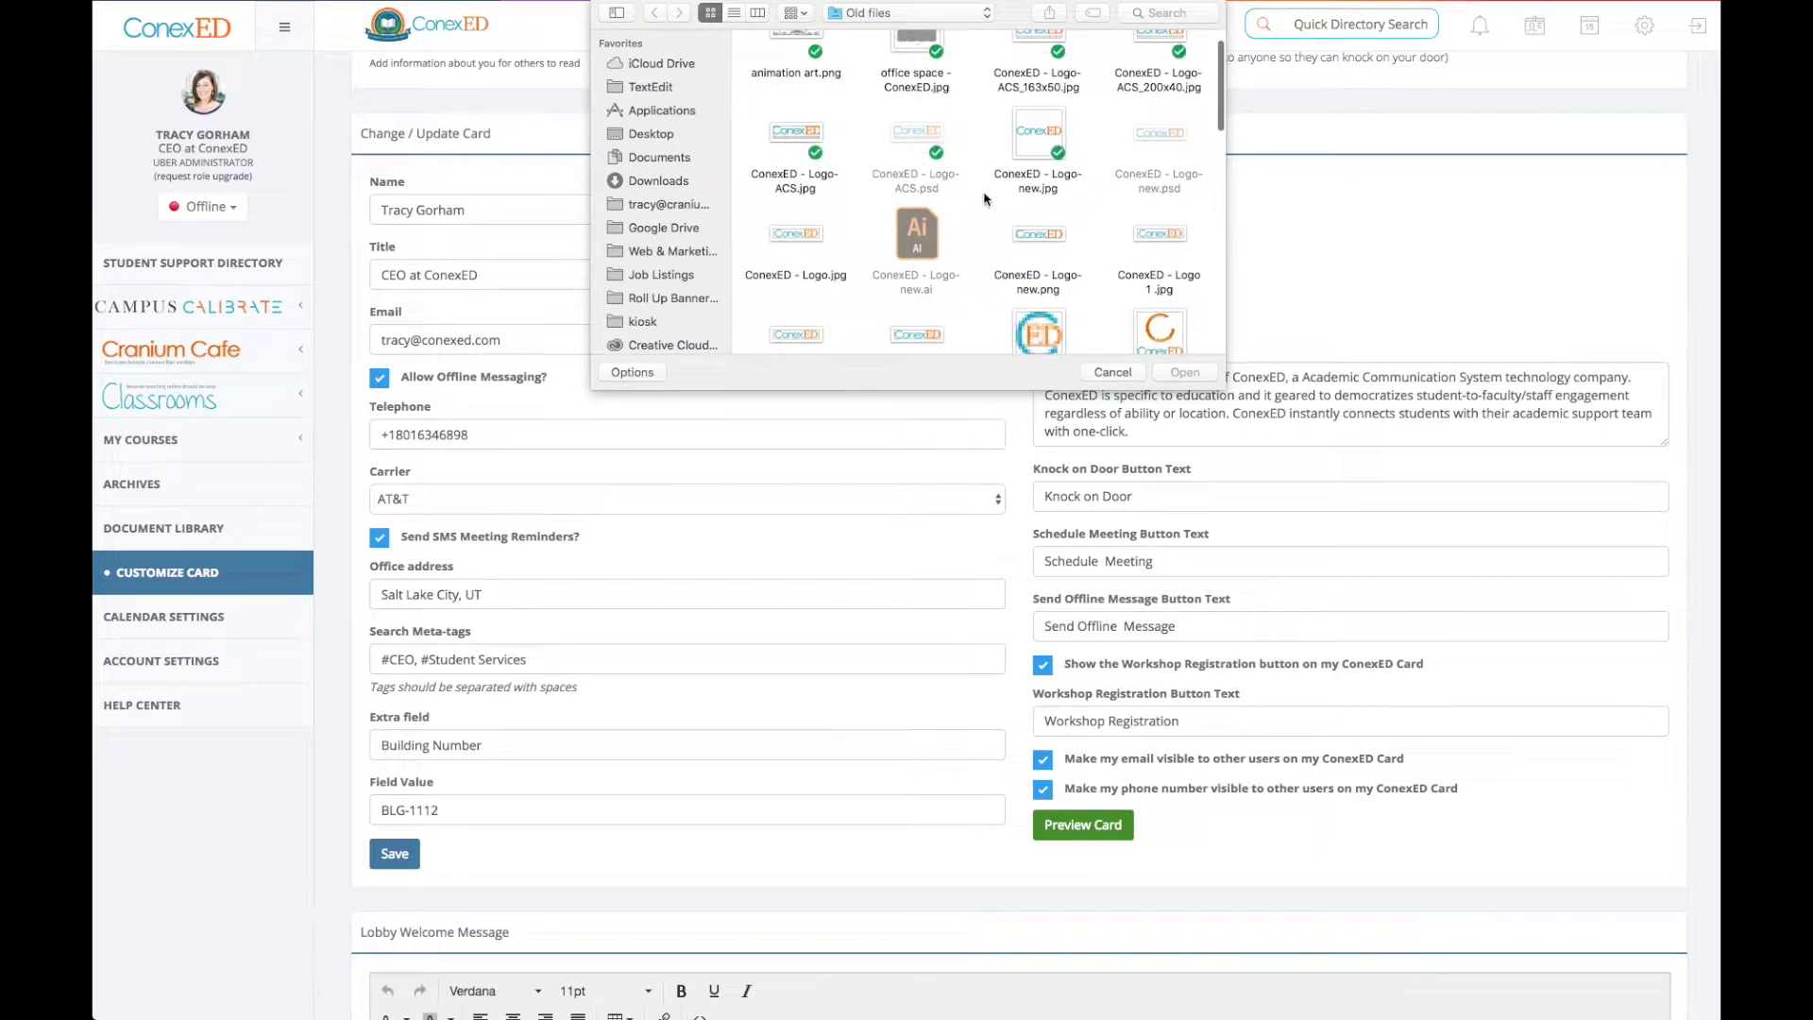
{"action": "scroll", "coordinate": [987, 200], "scroll_direction": "down", "scroll_amount": 5}
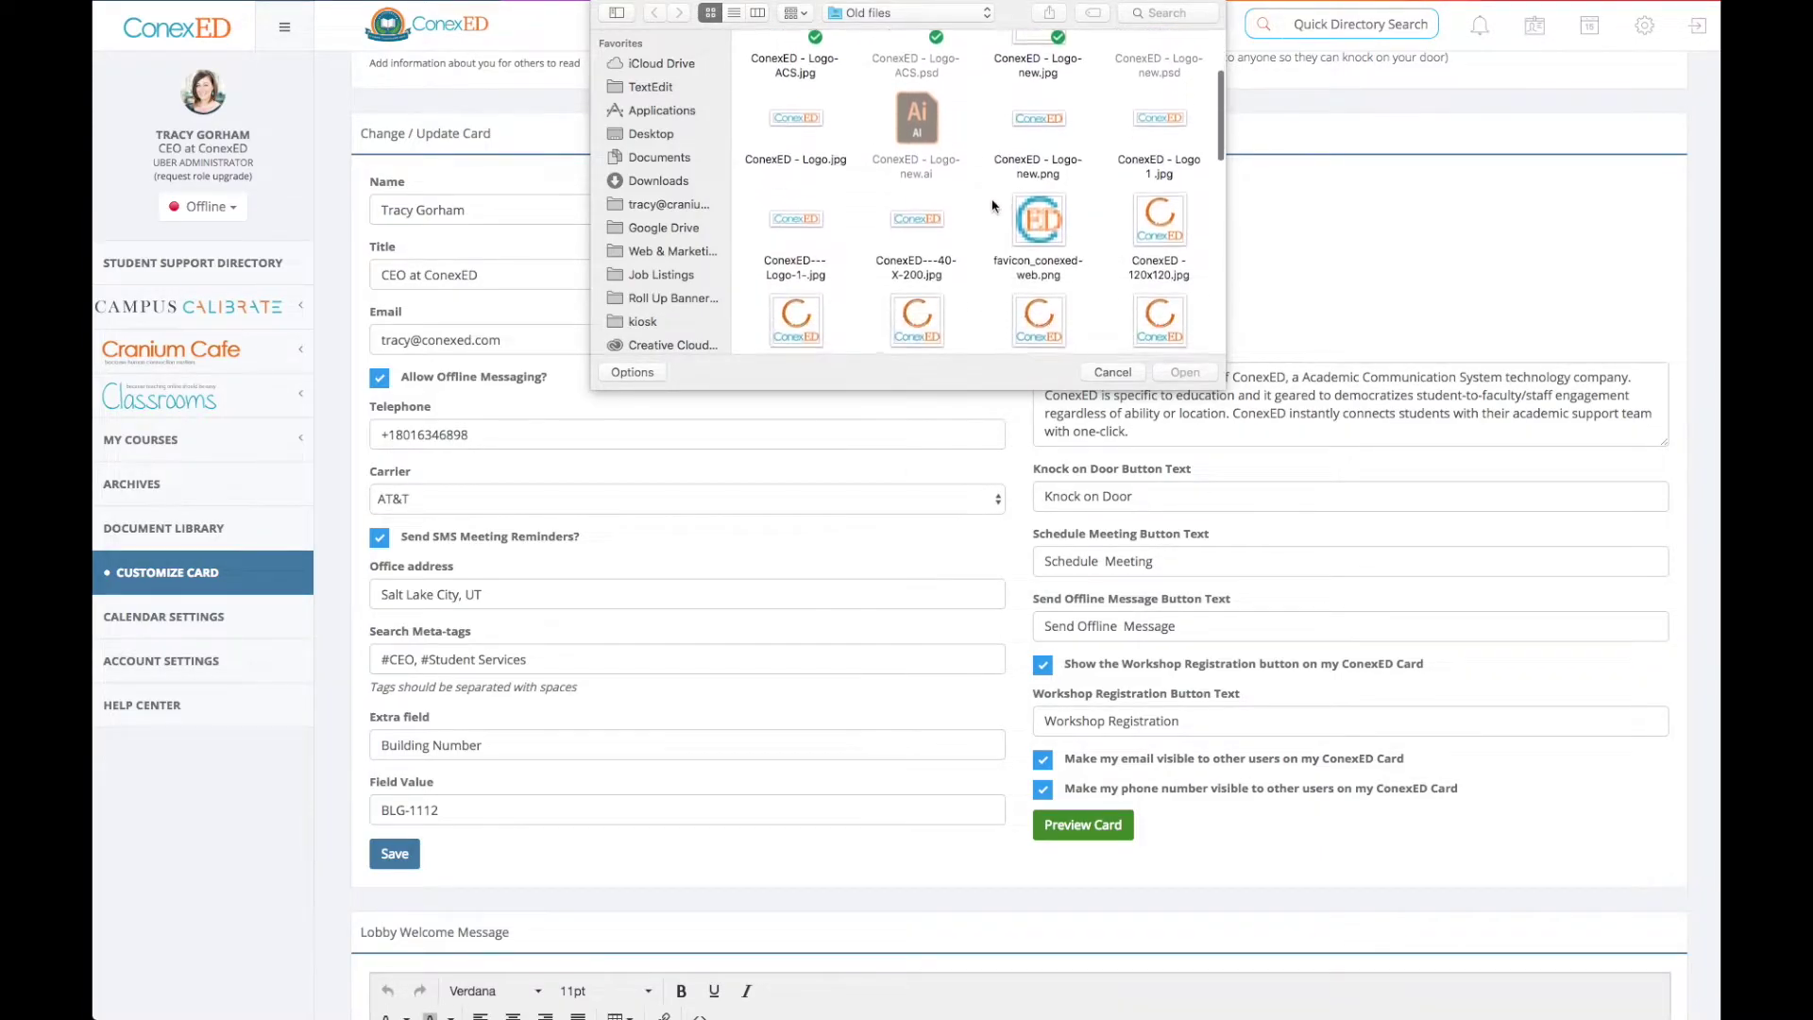
{"action": "scroll", "coordinate": [972, 263], "scroll_direction": "down", "scroll_amount": 8}
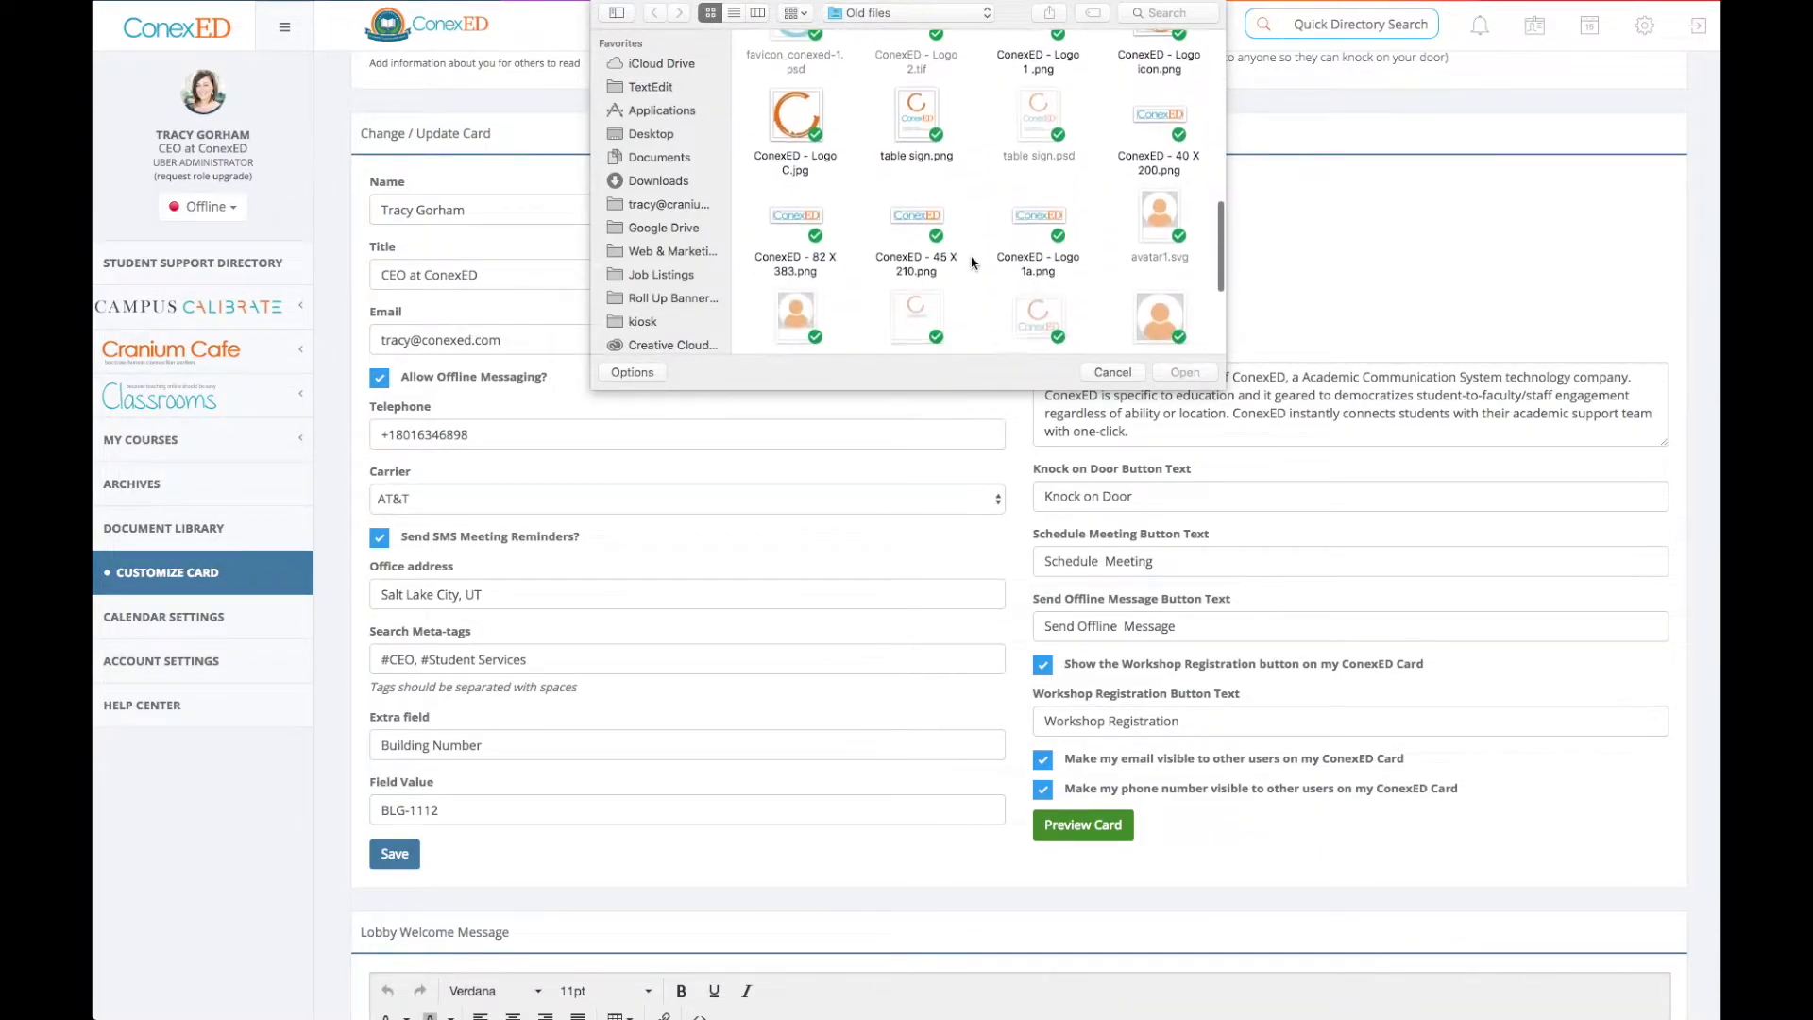
{"action": "scroll", "coordinate": [973, 263], "scroll_direction": "down", "scroll_amount": 2}
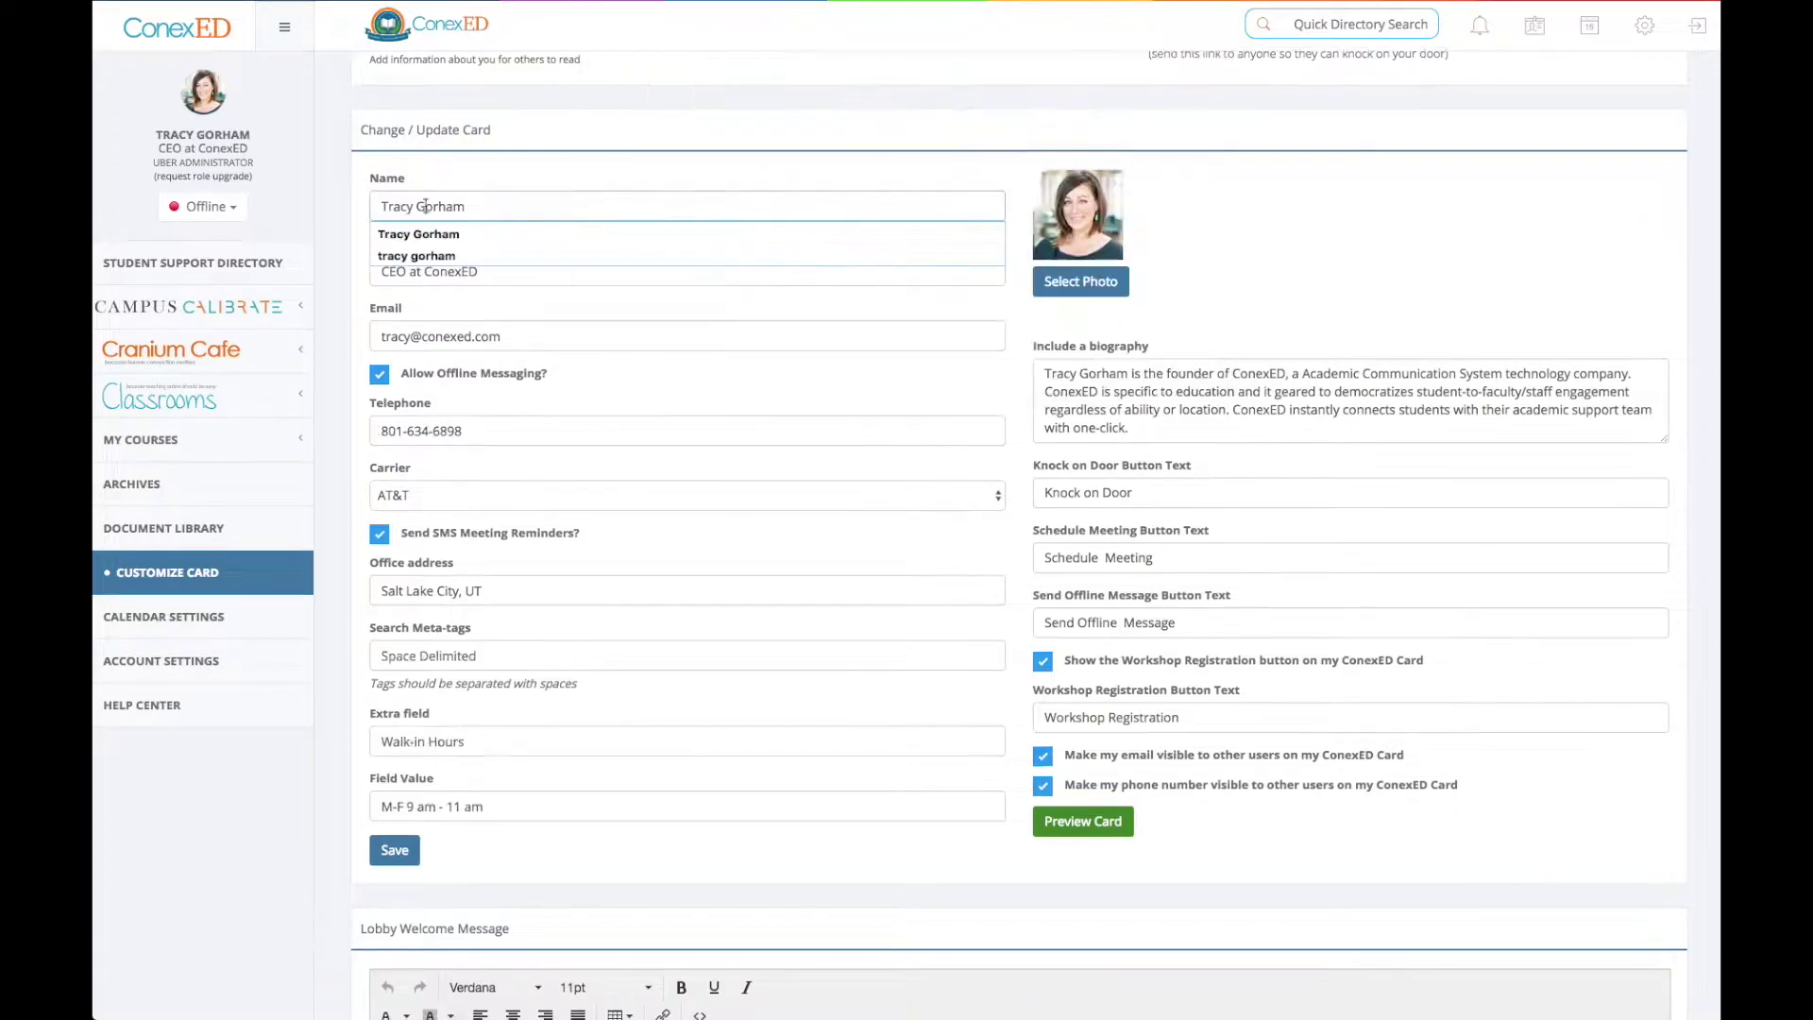
{"action": "left_click", "coordinate": [470, 184]}
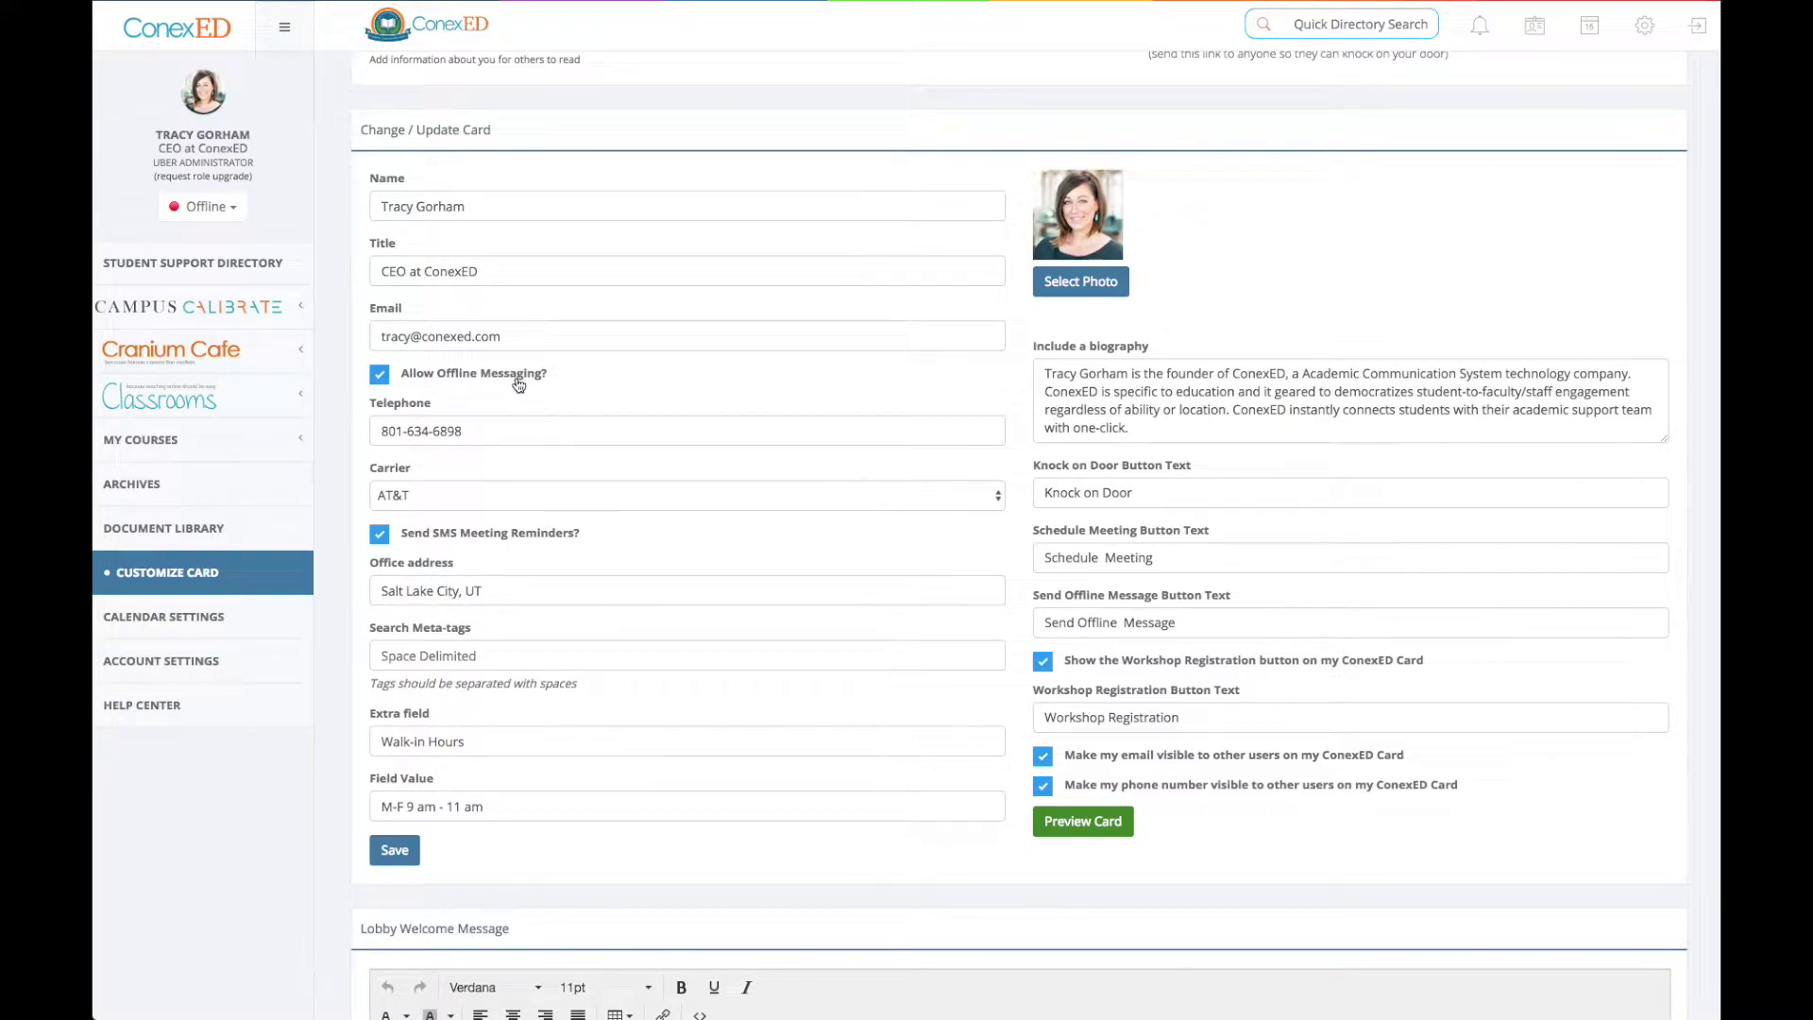
{"action": "left_click", "coordinate": [381, 377]}
{"action": "left_click", "coordinate": [381, 383]}
{"action": "left_click", "coordinate": [475, 430]}
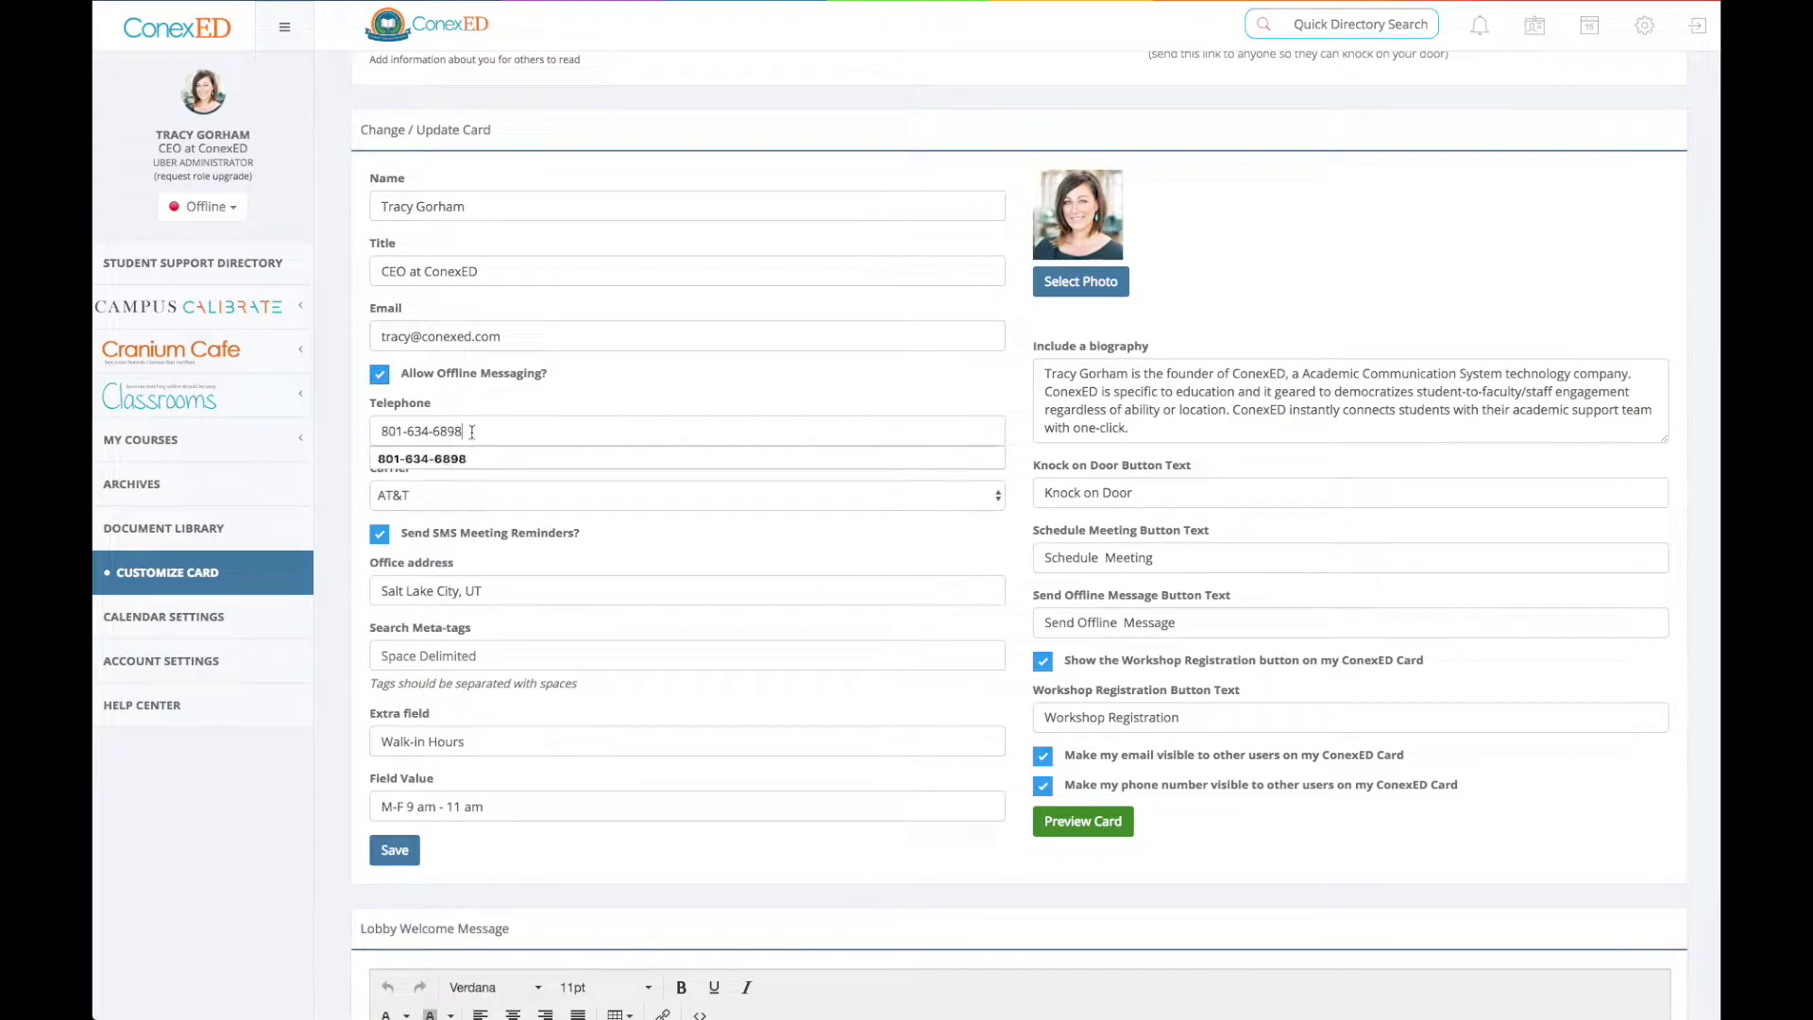
{"action": "left_click", "coordinate": [349, 692]}
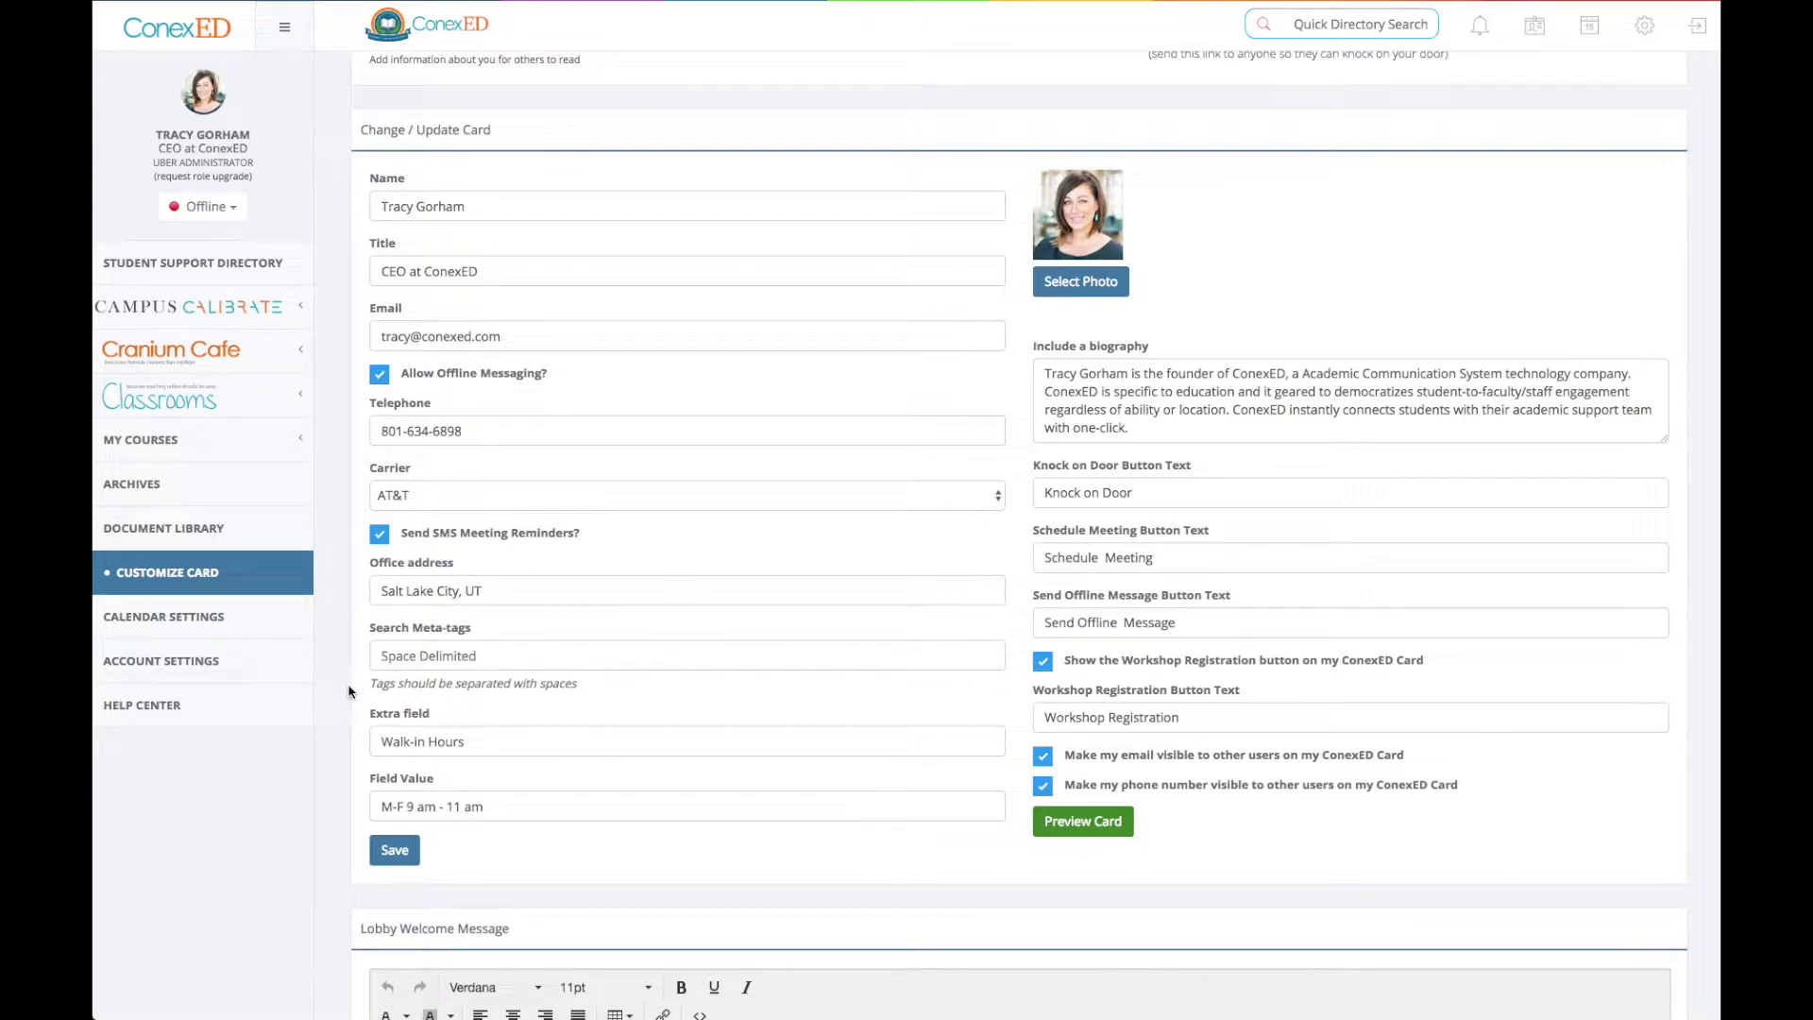
{"action": "left_click", "coordinate": [1153, 765]}
{"action": "left_click", "coordinate": [1239, 785]}
{"action": "scroll", "coordinate": [581, 501], "scroll_direction": "down", "scroll_amount": 1}
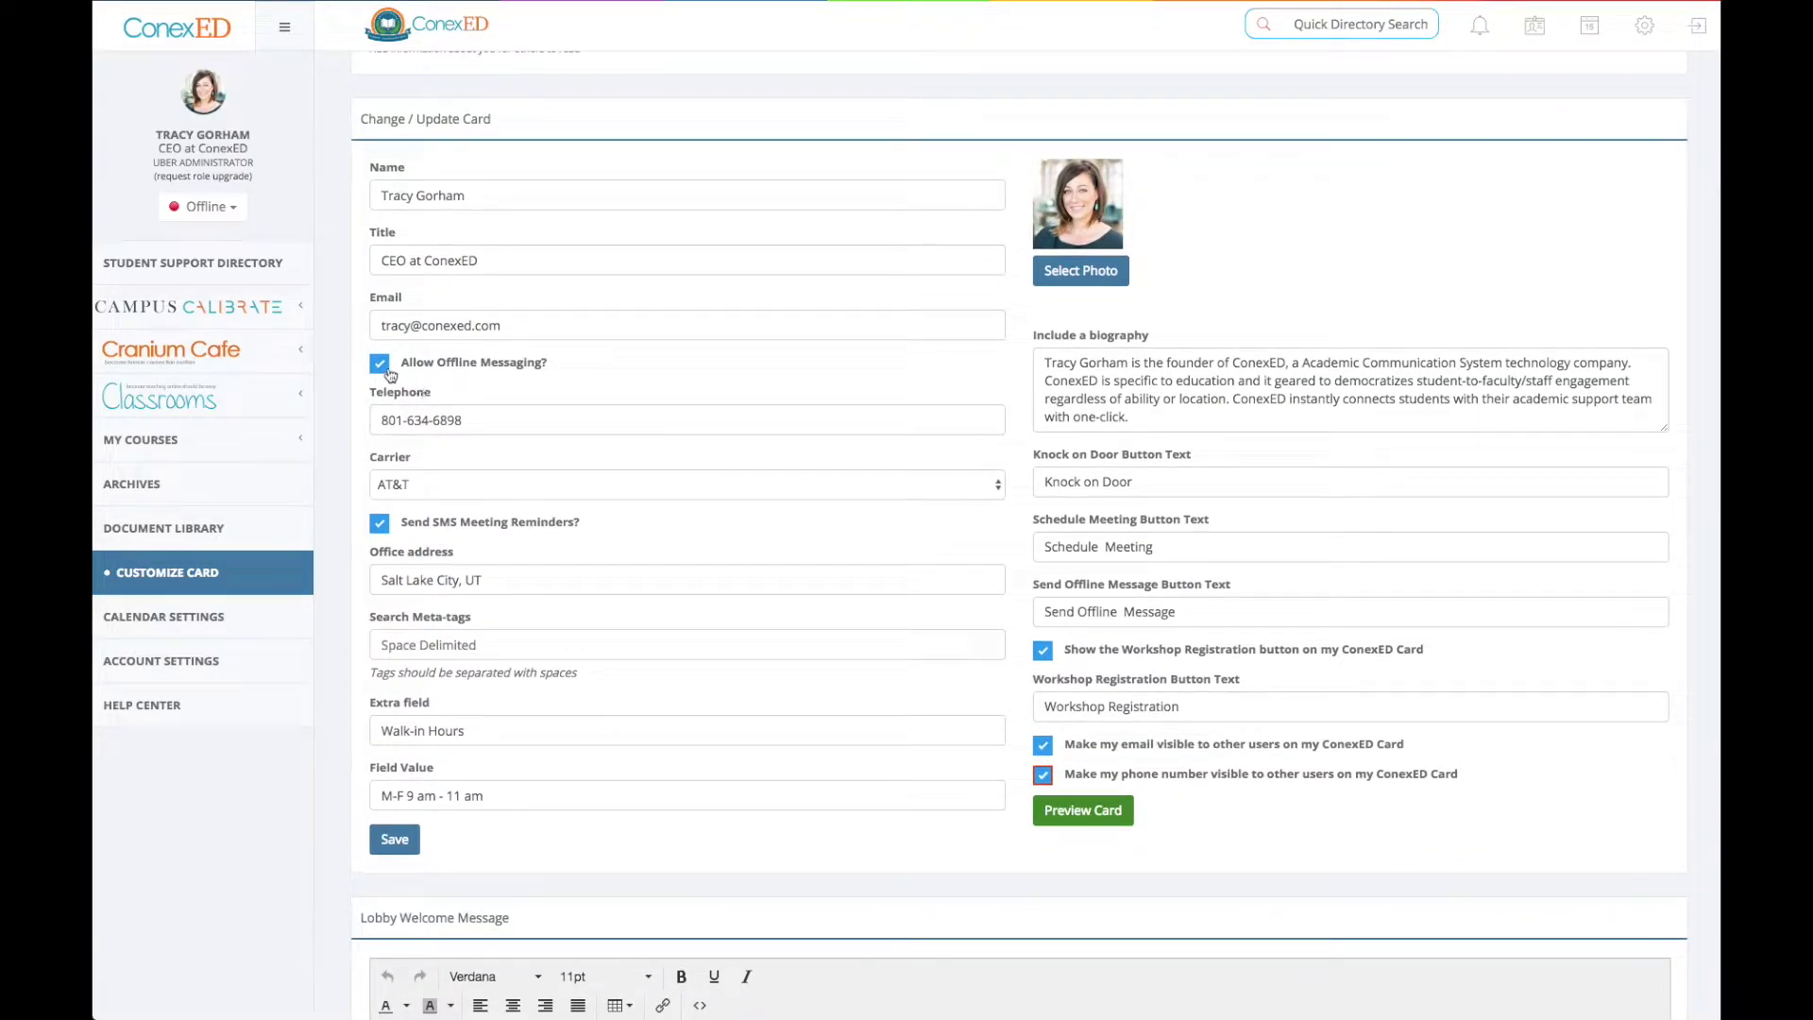
Step: Turn off Allow Offline Messaging and hide the email address and phone number on the card
{"action": "left_click", "coordinate": [381, 365]}
{"action": "scroll", "coordinate": [818, 803], "scroll_direction": "down", "scroll_amount": 1}
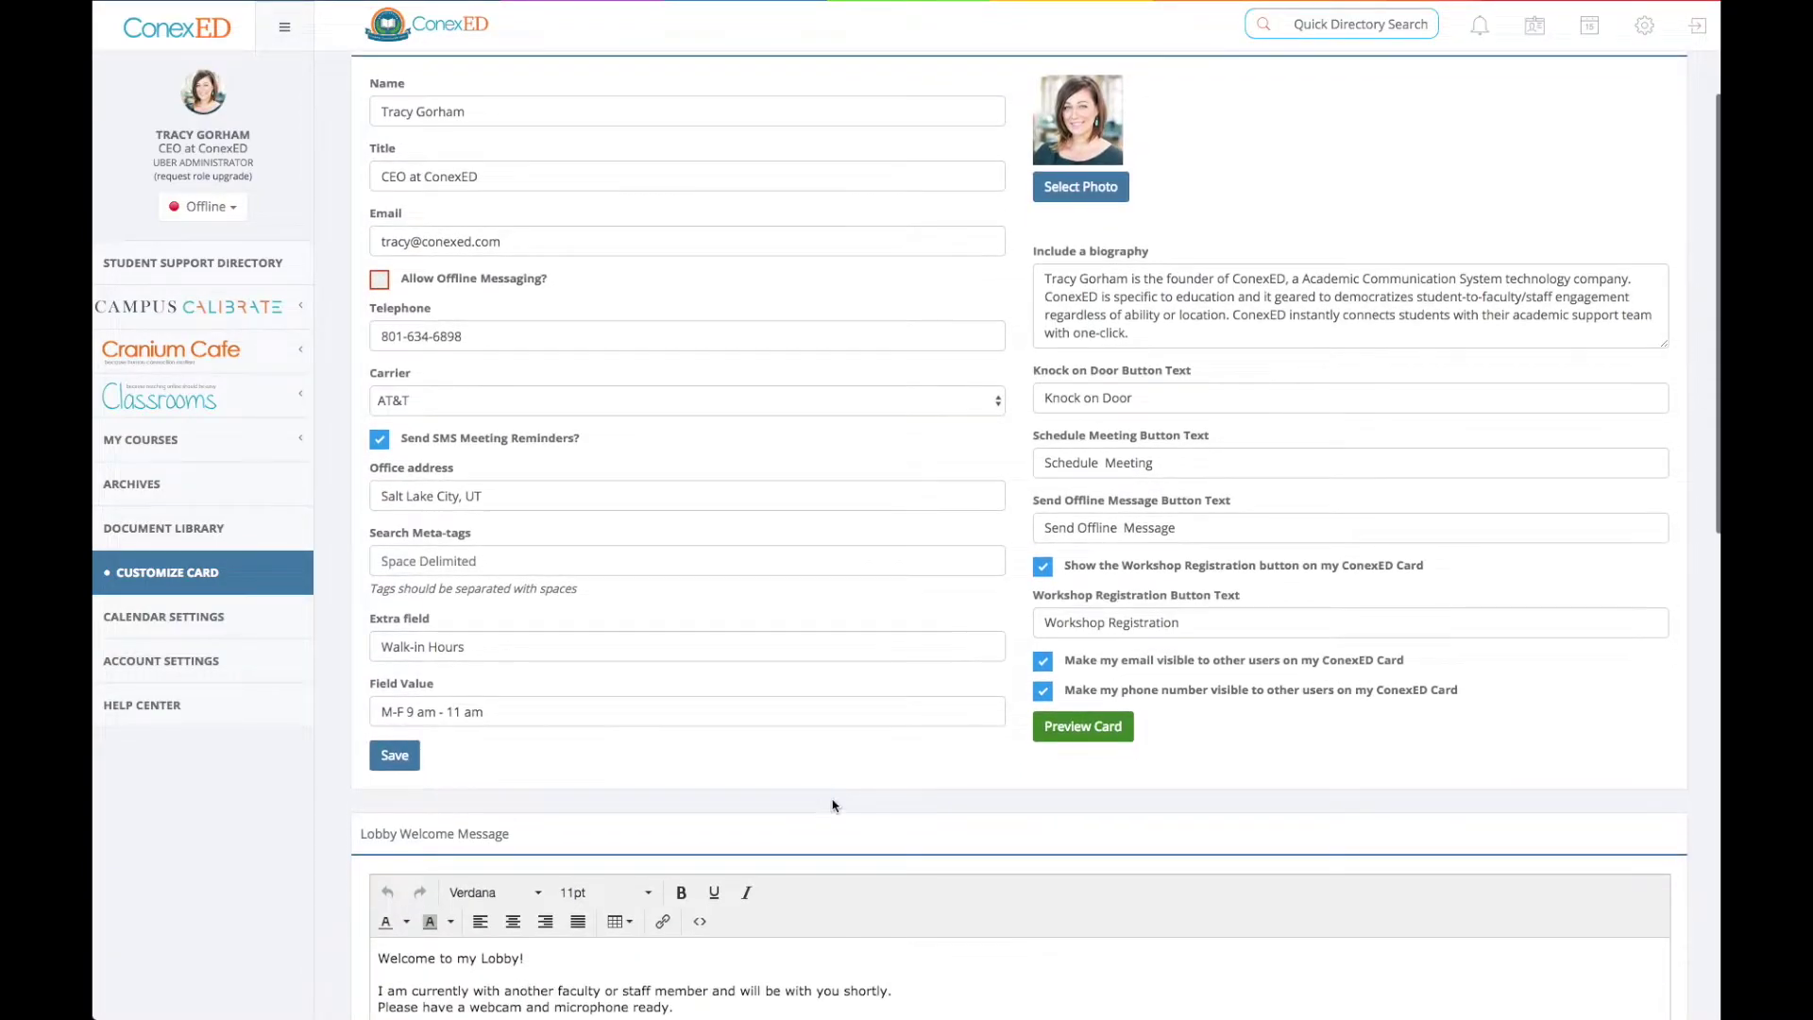
{"action": "left_click", "coordinate": [1043, 661]}
{"action": "left_click", "coordinate": [1044, 693]}
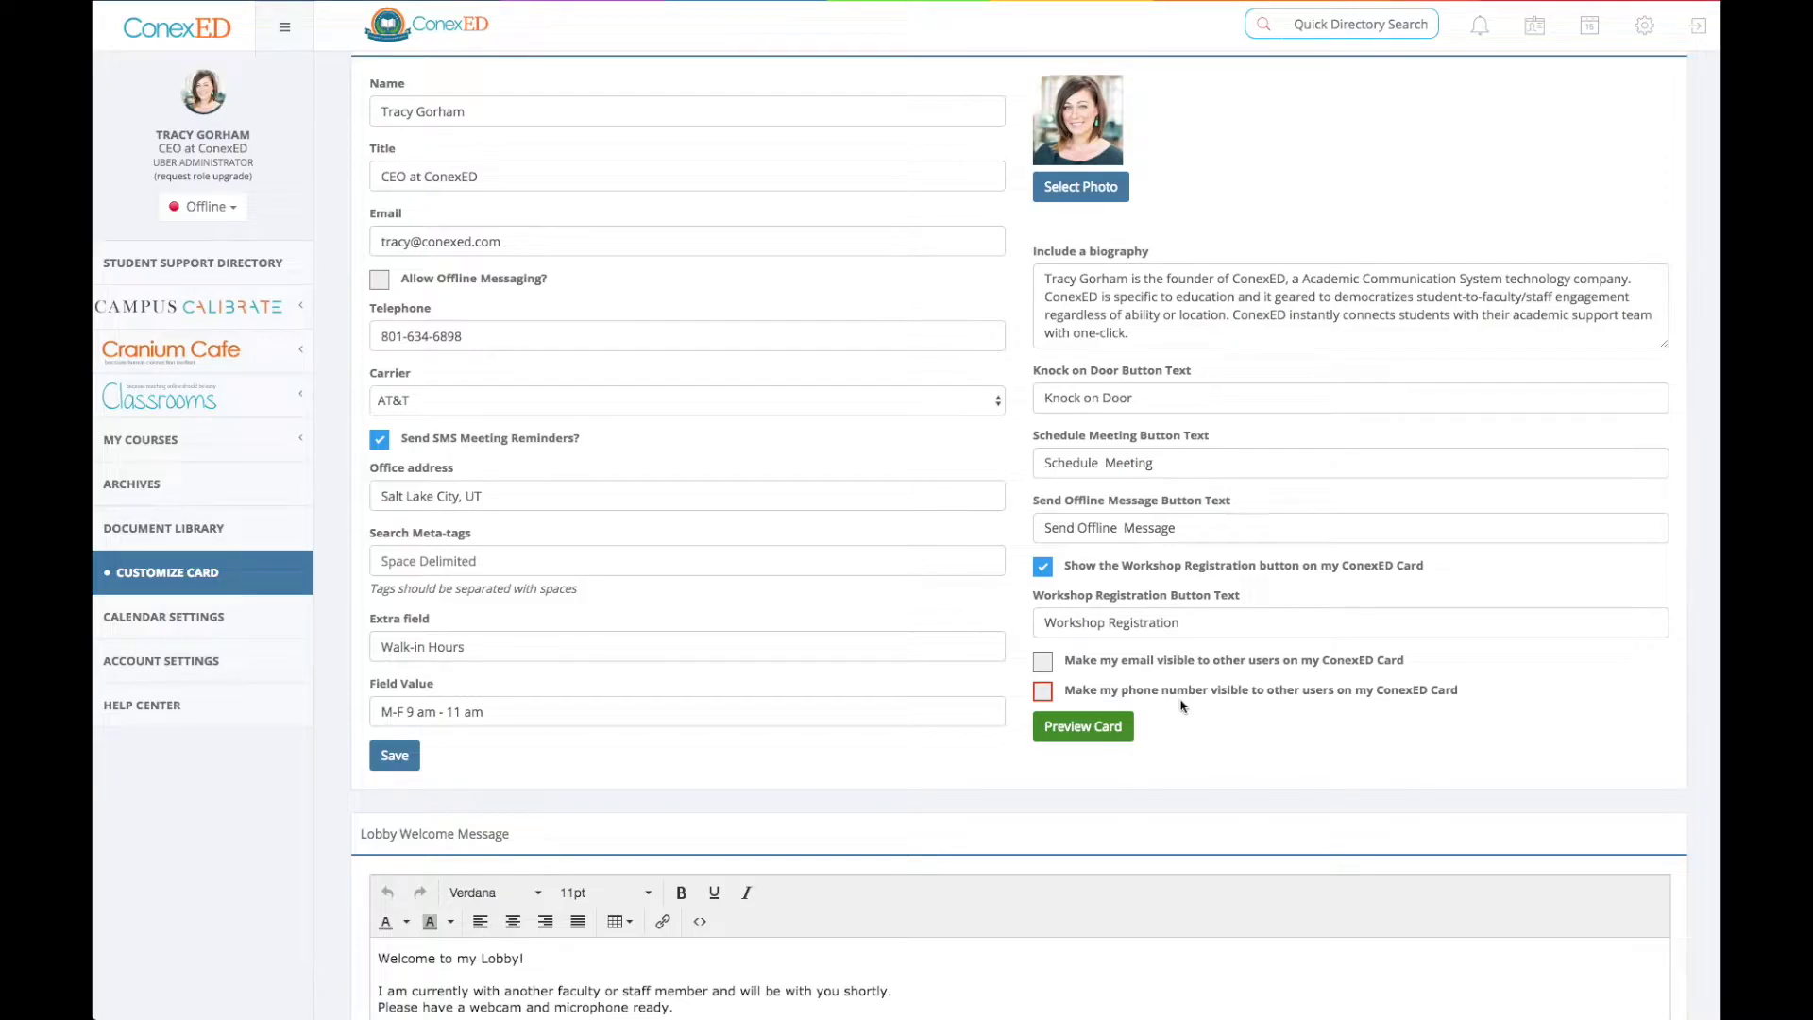
Step: Preview the card to check the phone and email lines, then save and preview again
{"action": "left_click", "coordinate": [1131, 728]}
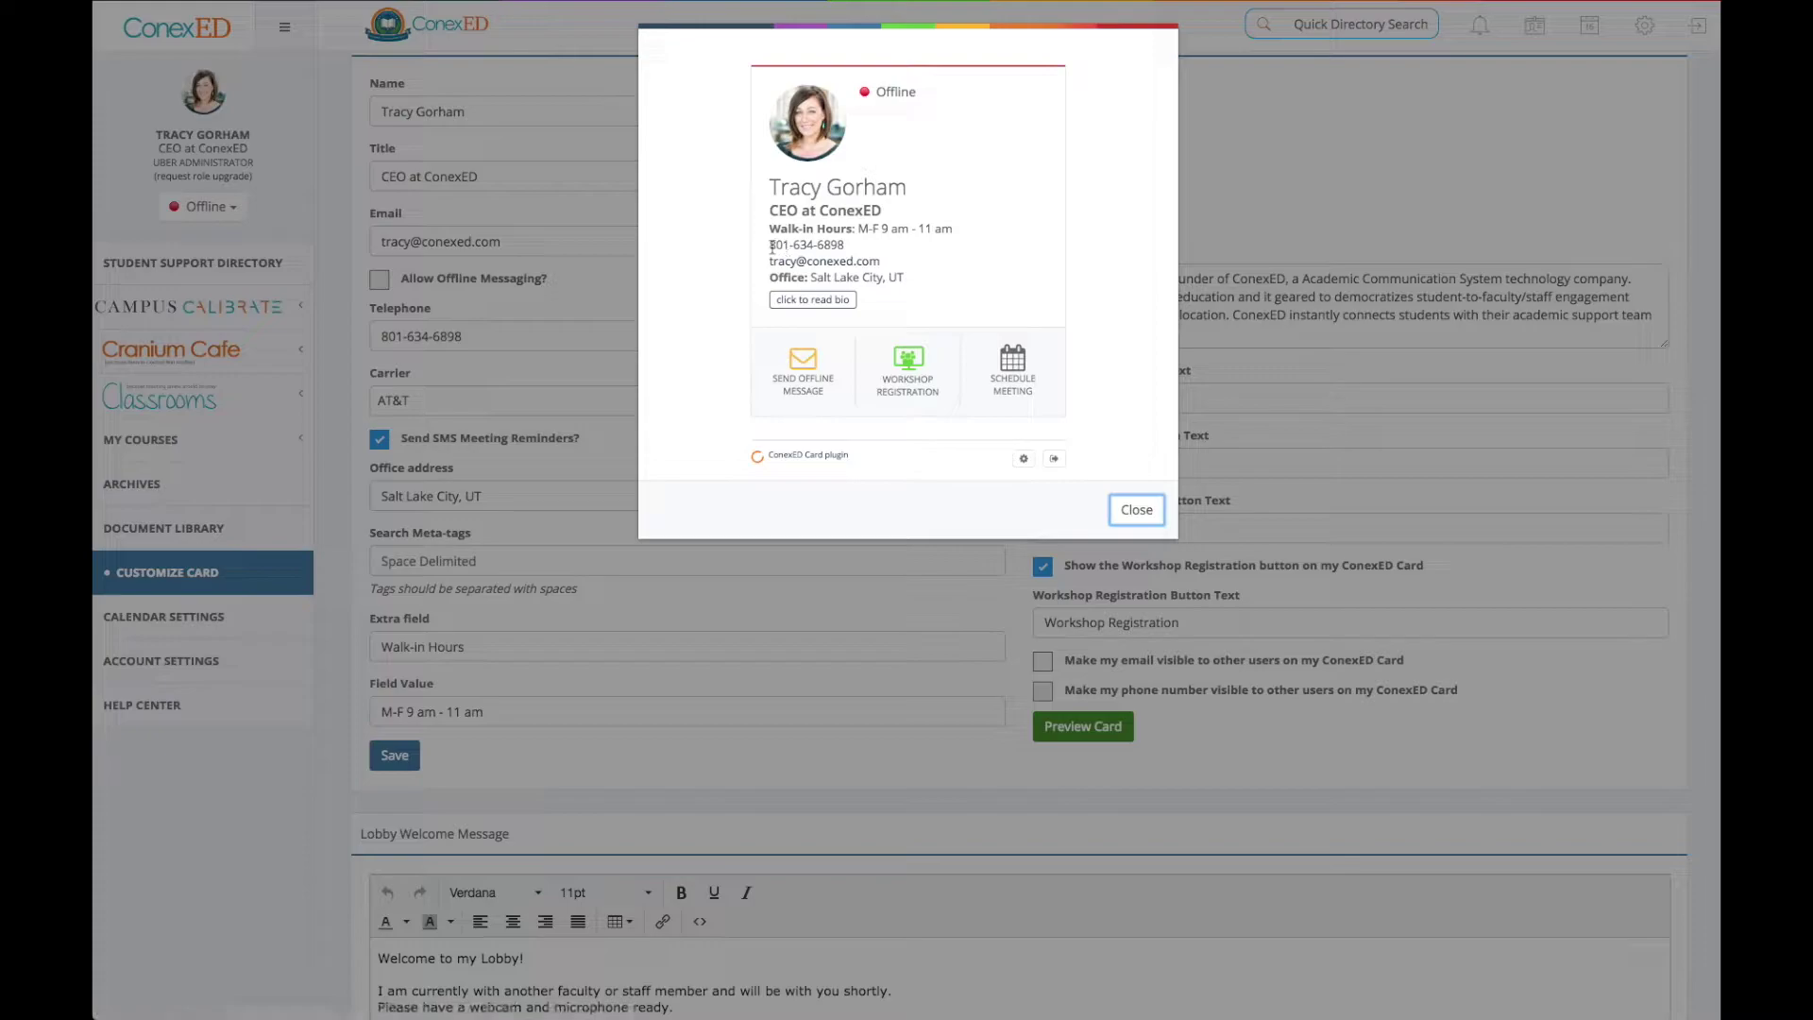
{"action": "left_click_drag", "start_coordinate": [769, 244], "coordinate": [862, 247]}
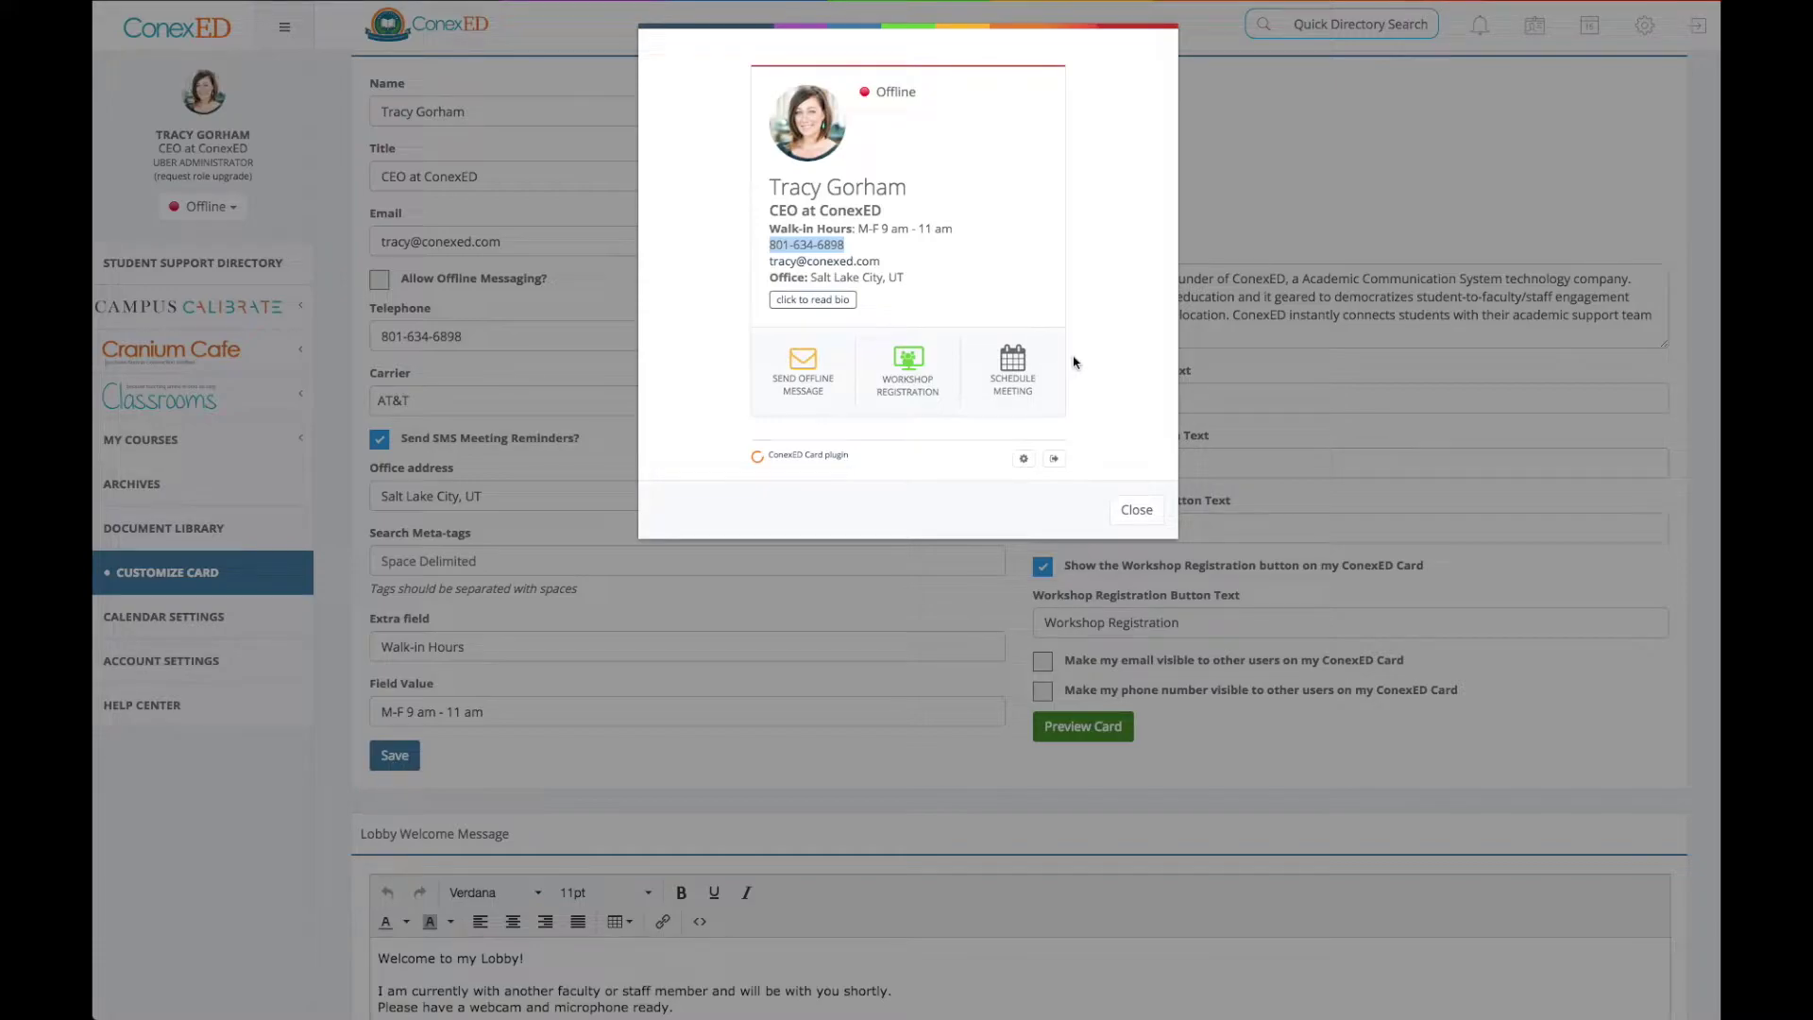
{"action": "left_click", "coordinate": [892, 261]}
{"action": "left_click_drag", "start_coordinate": [769, 244], "coordinate": [867, 253]}
{"action": "left_click_drag", "start_coordinate": [888, 263], "coordinate": [761, 267]}
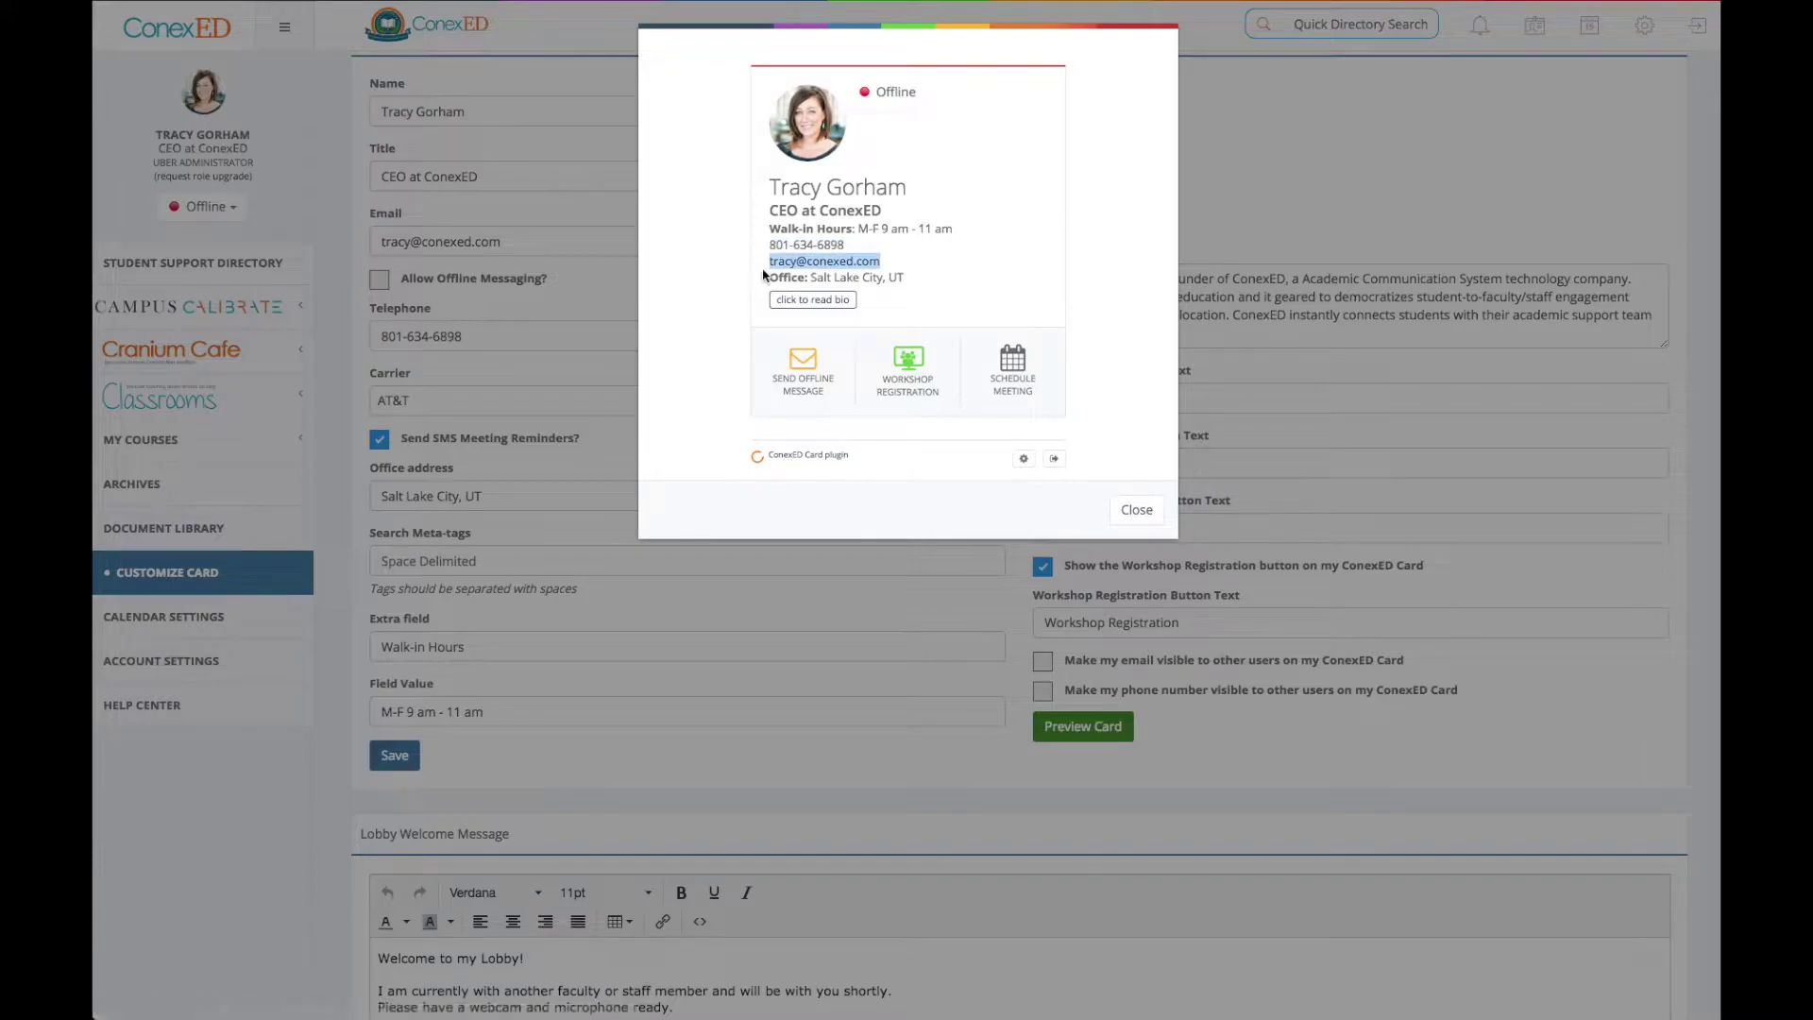
{"action": "left_click", "coordinate": [1114, 509]}
{"action": "left_click", "coordinate": [395, 756]}
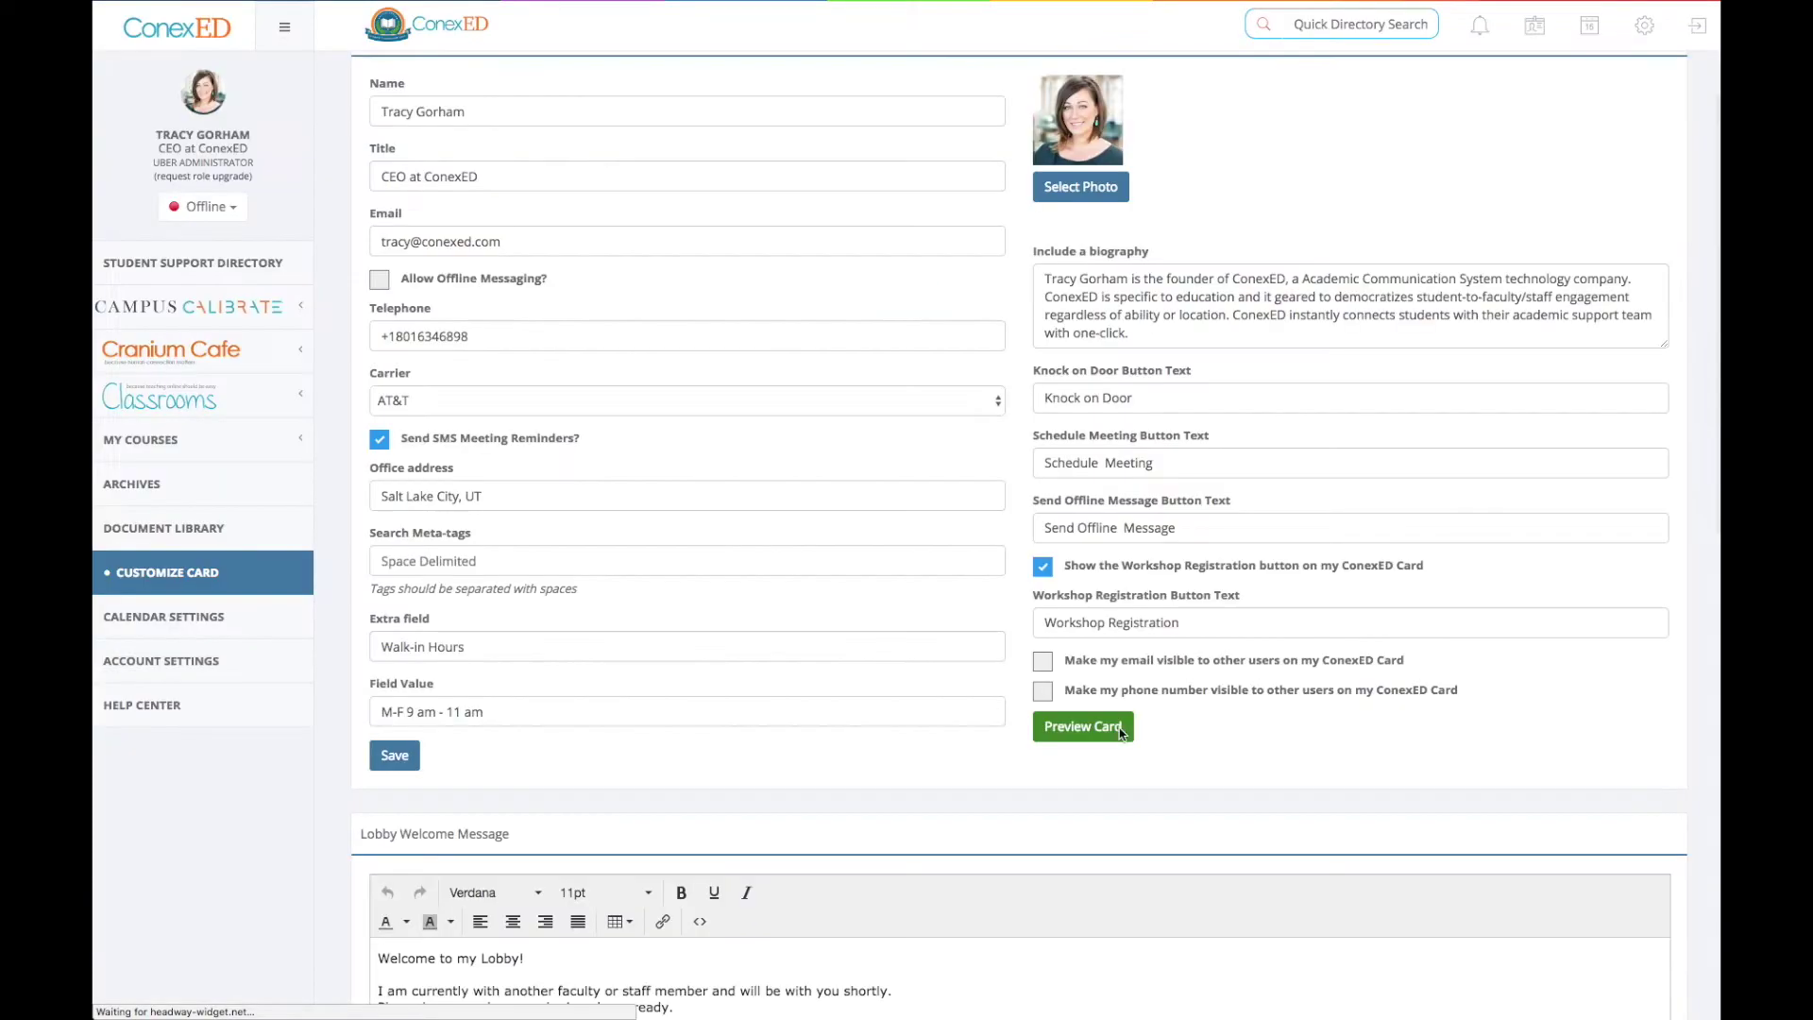
{"action": "left_click", "coordinate": [1121, 733]}
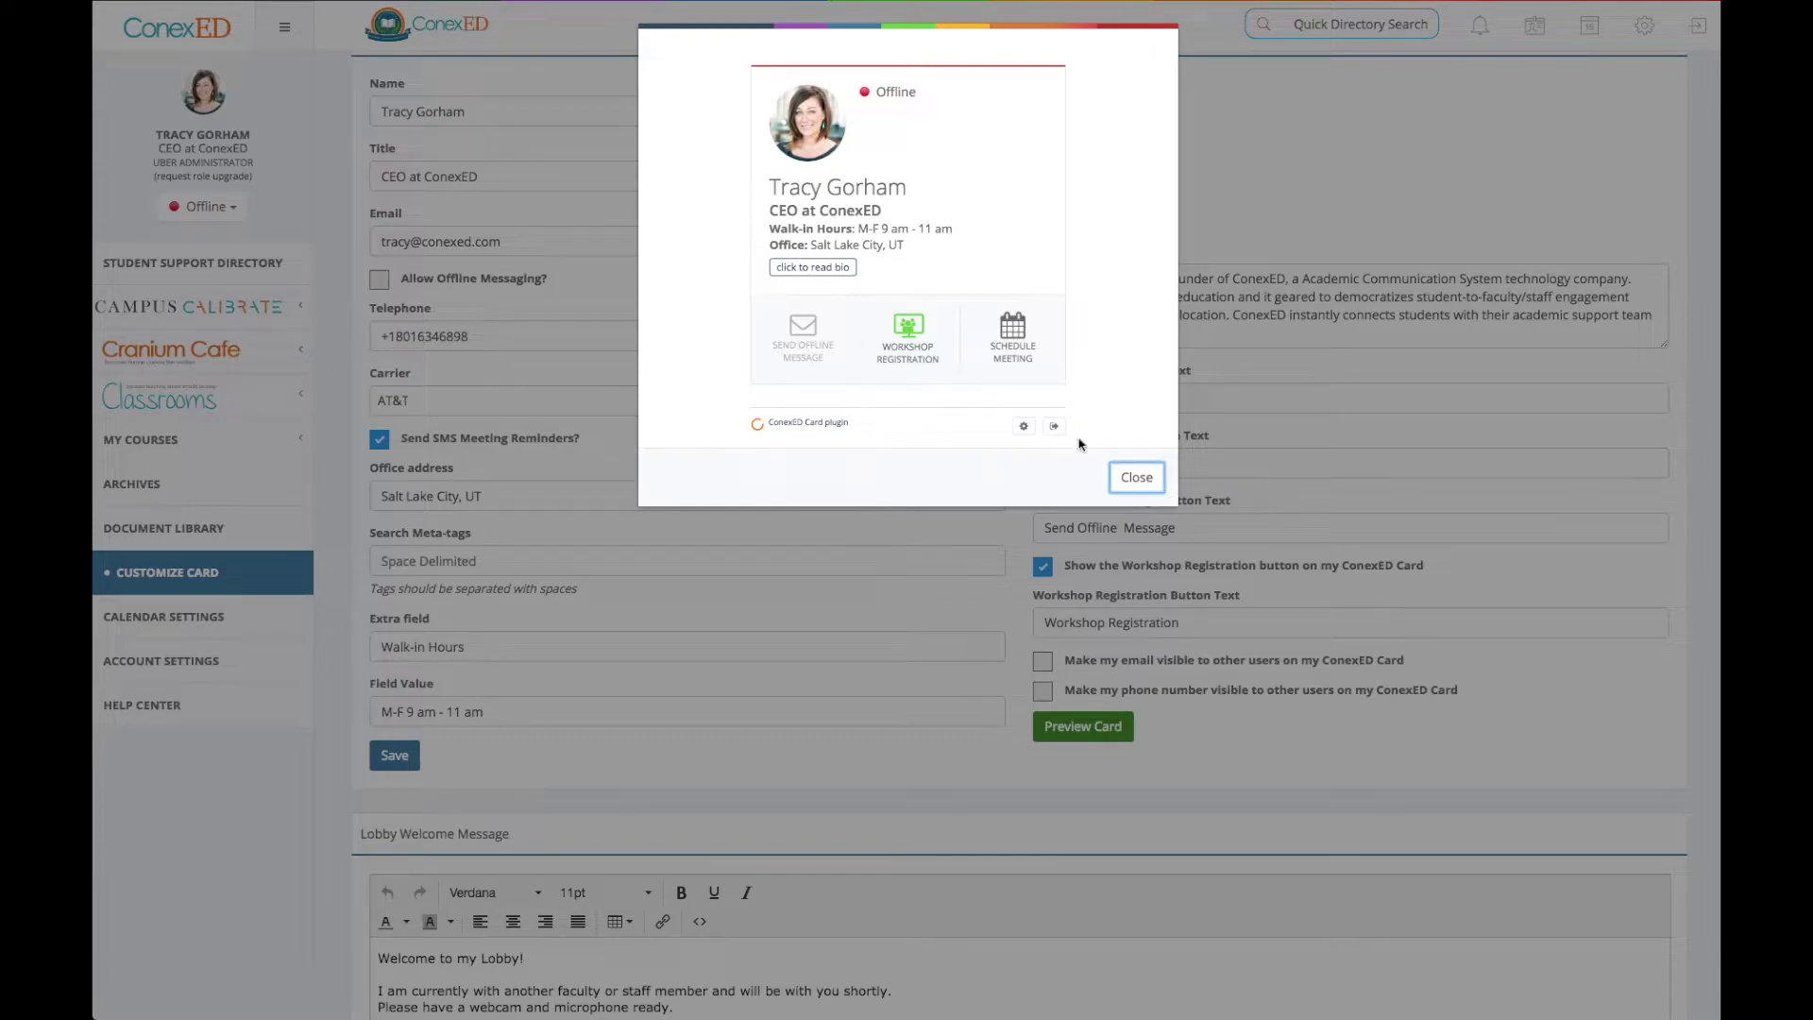
Step: Turn offline messaging back on, show the email and phone number again, and save
{"action": "left_click", "coordinate": [1134, 480]}
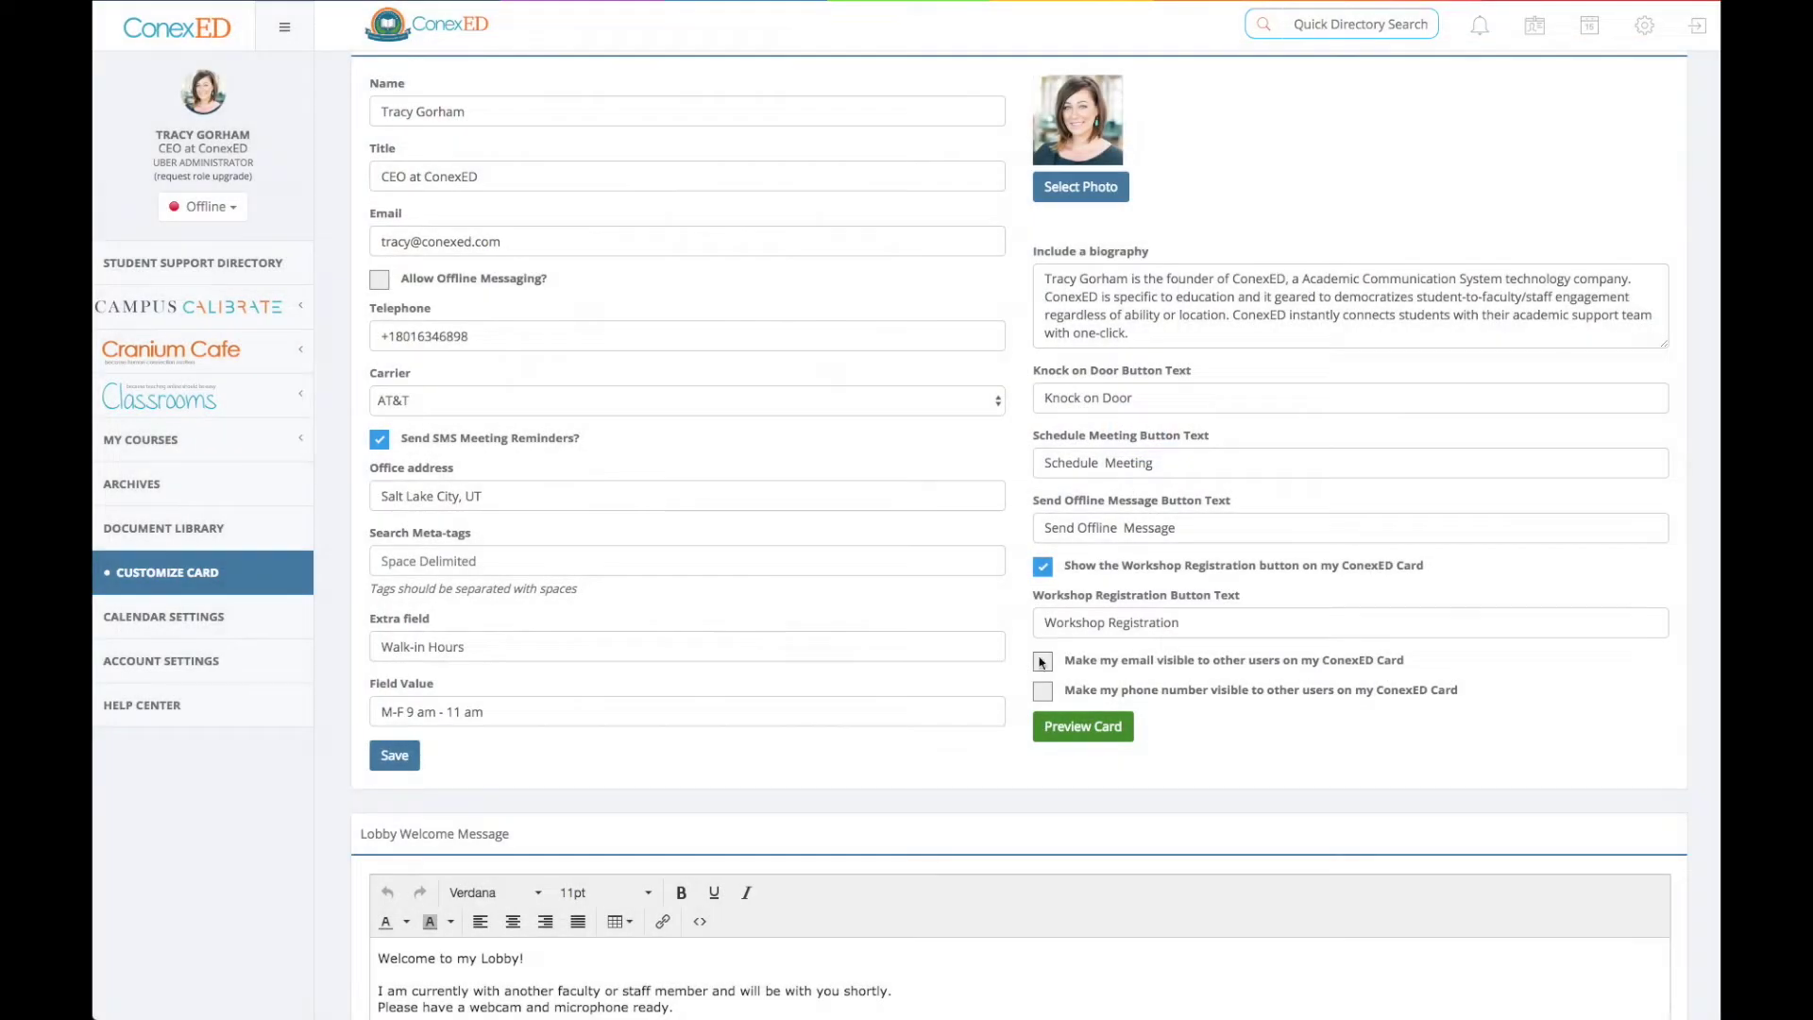
{"action": "left_click", "coordinate": [386, 282]}
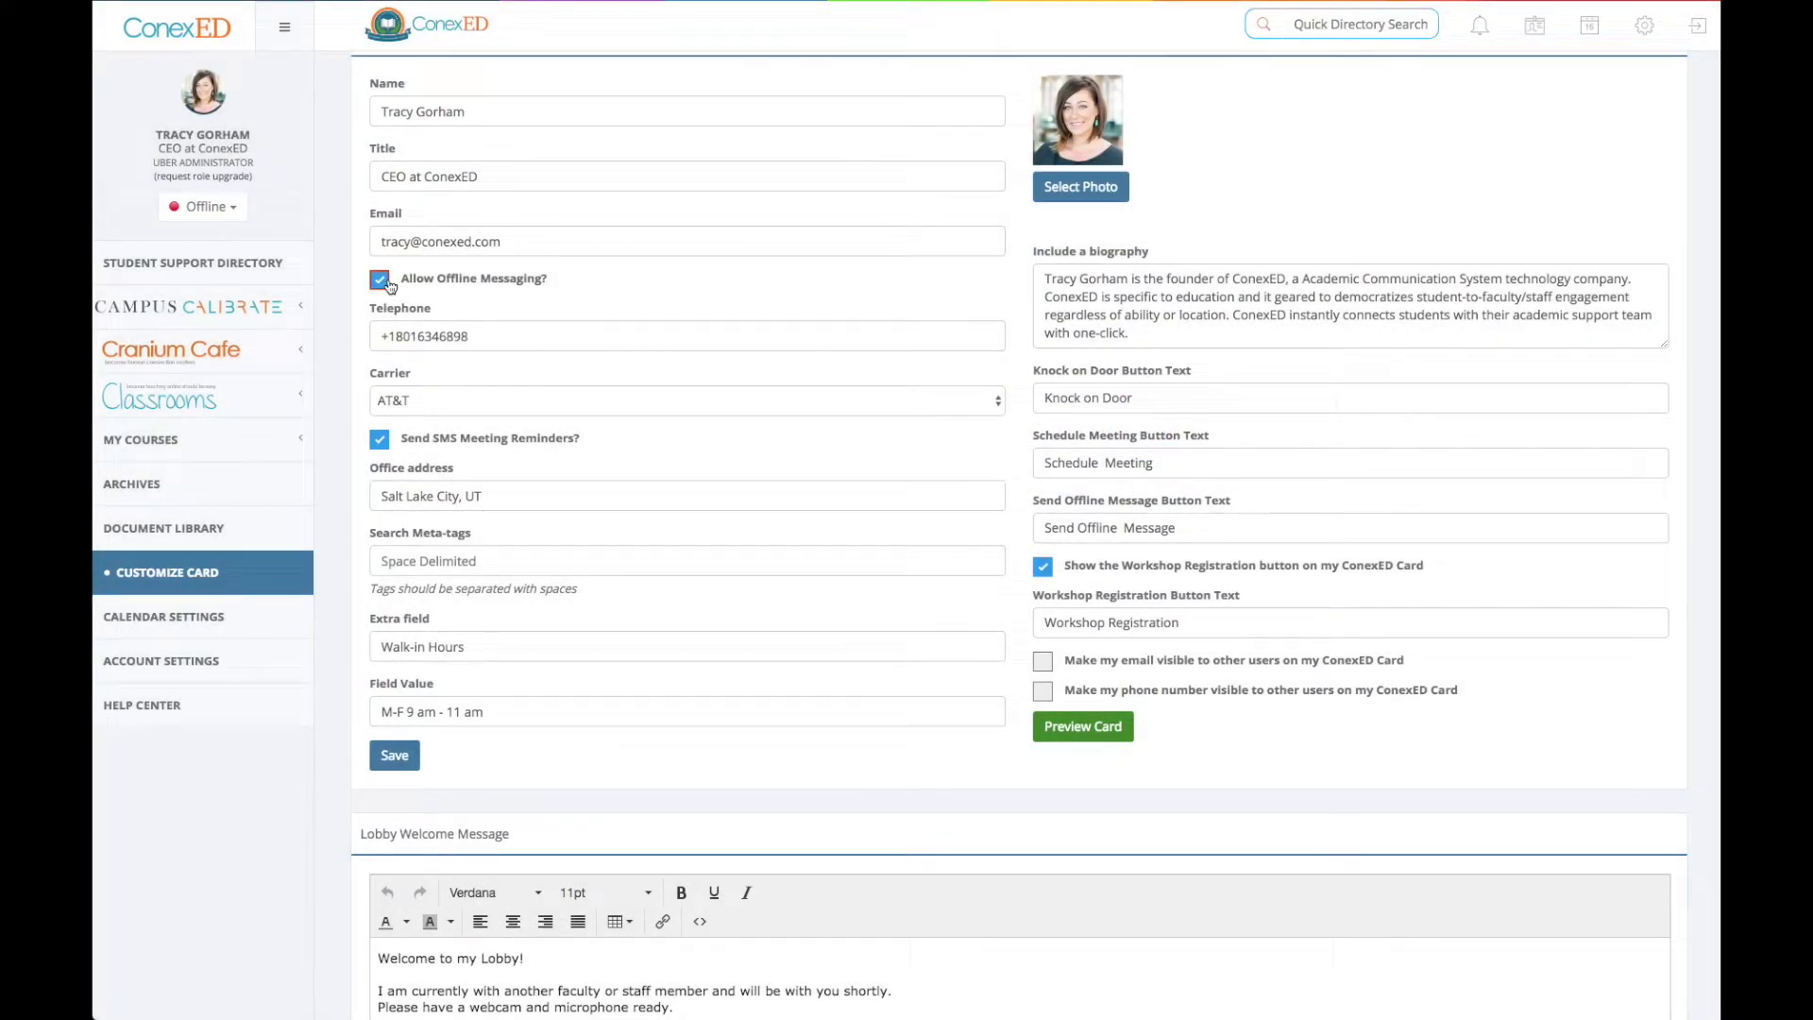
{"action": "left_click", "coordinate": [1043, 661]}
{"action": "left_click", "coordinate": [1043, 693]}
{"action": "left_click", "coordinate": [395, 761]}
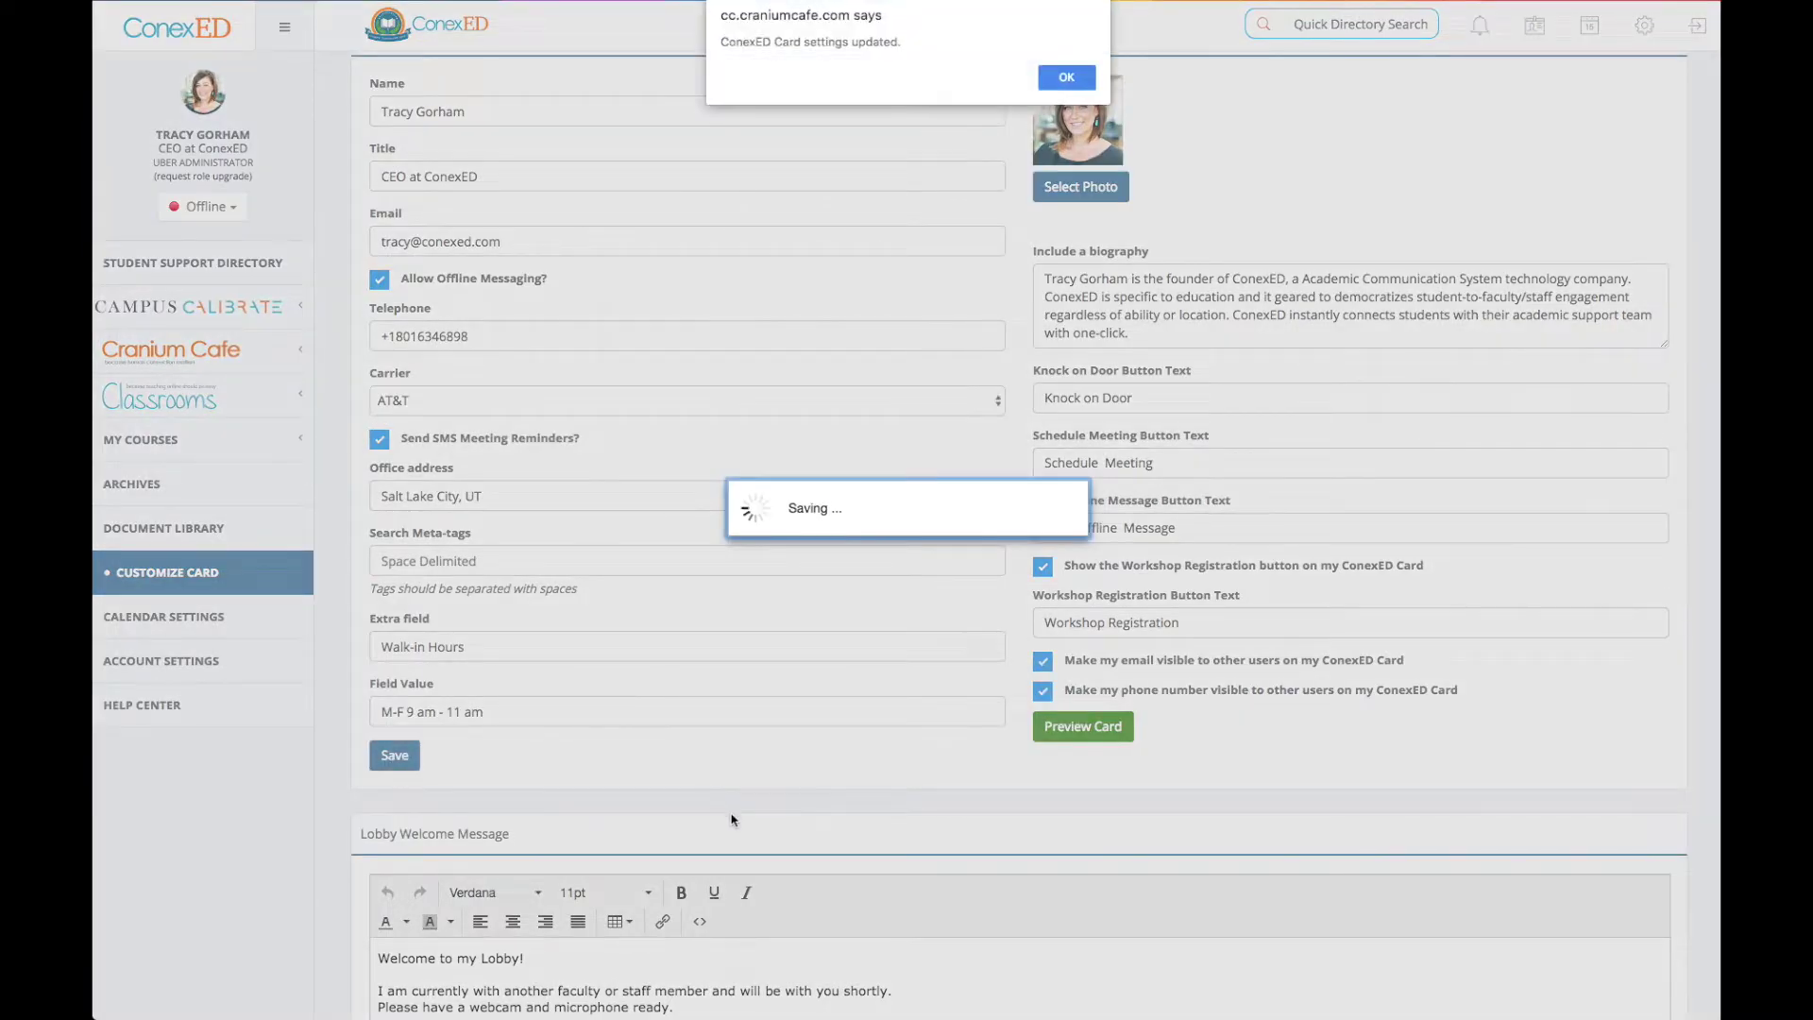
{"action": "left_click", "coordinate": [1068, 81]}
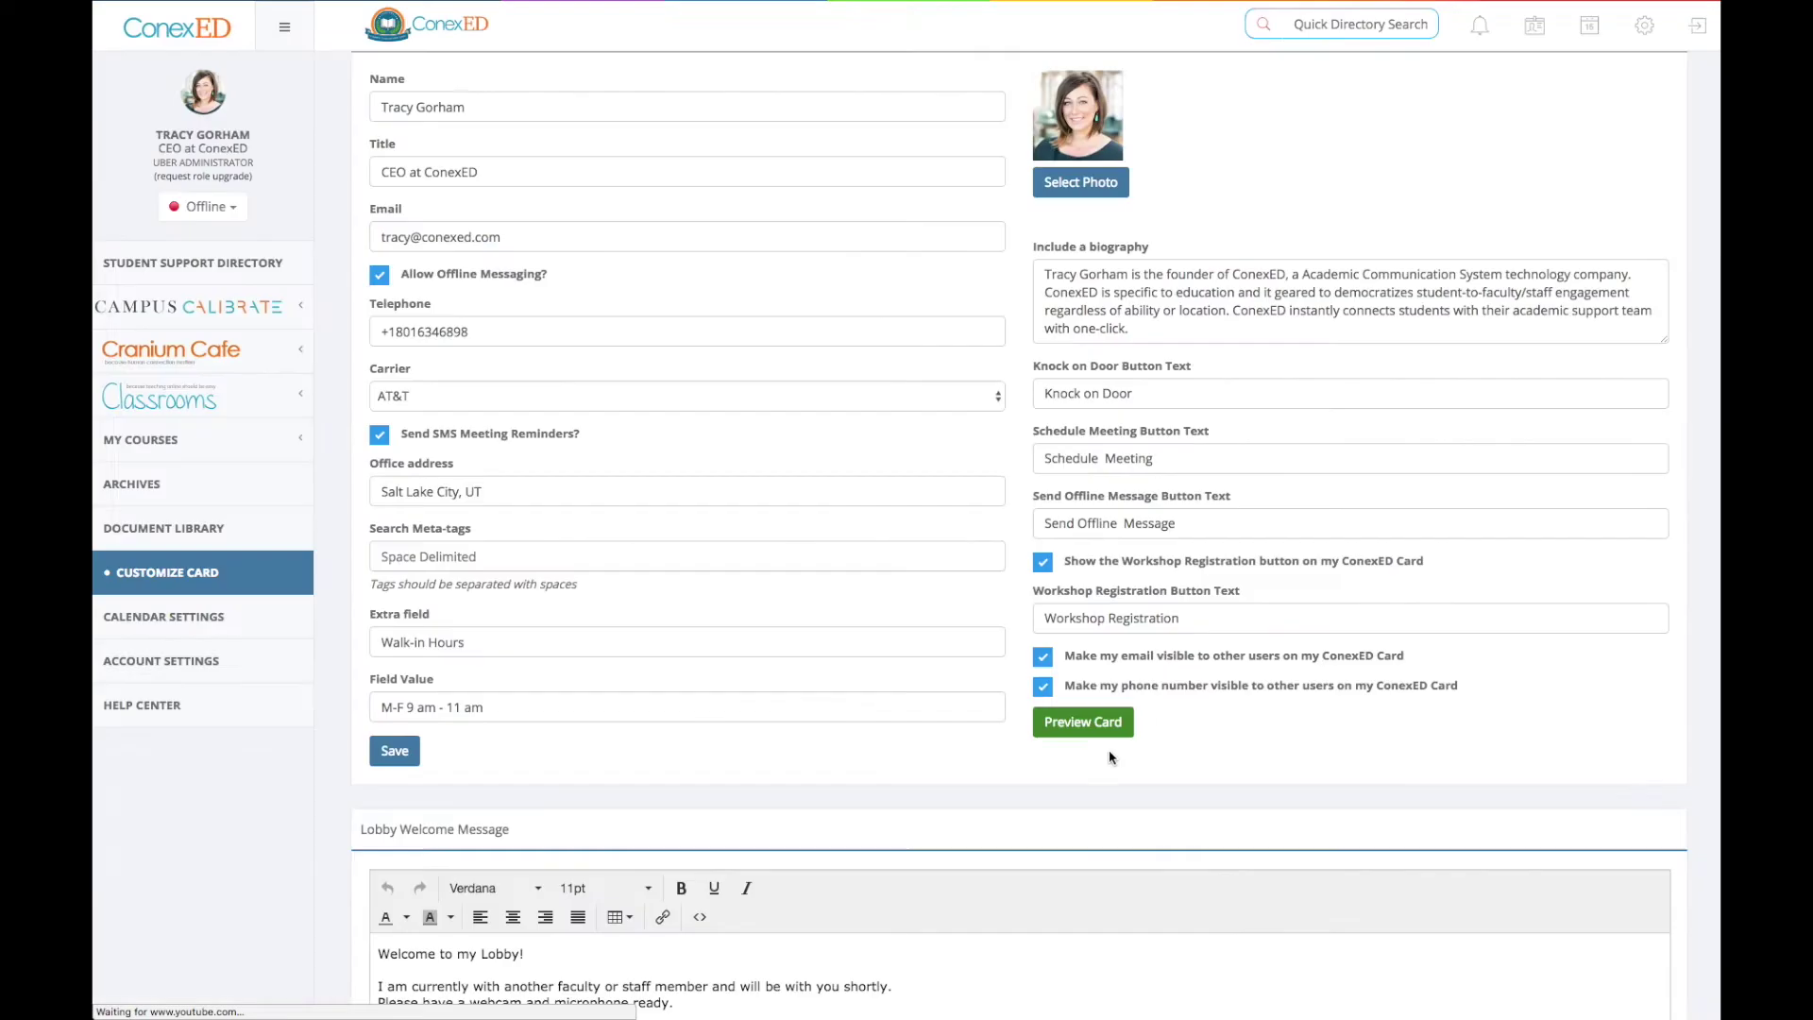
Step: Preview the updated card, expanding and collapsing the full biography, then close it
{"action": "left_click", "coordinate": [1076, 725]}
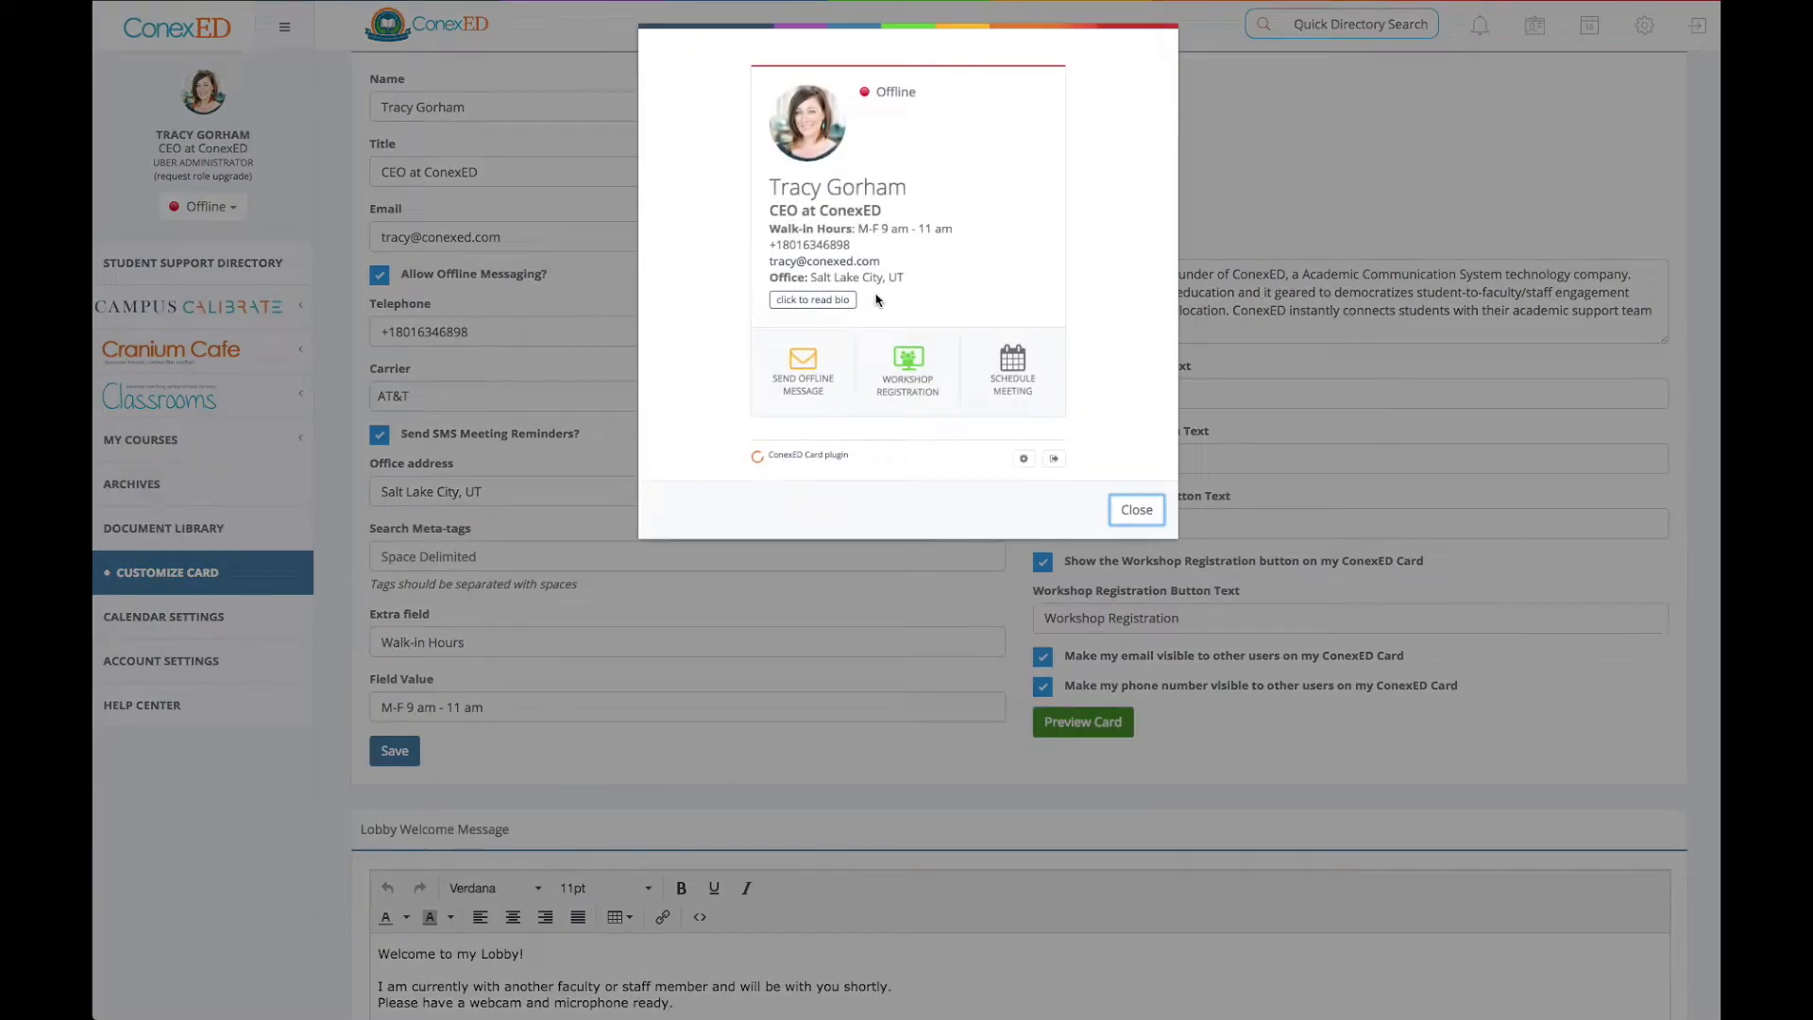
{"action": "left_click", "coordinate": [812, 299]}
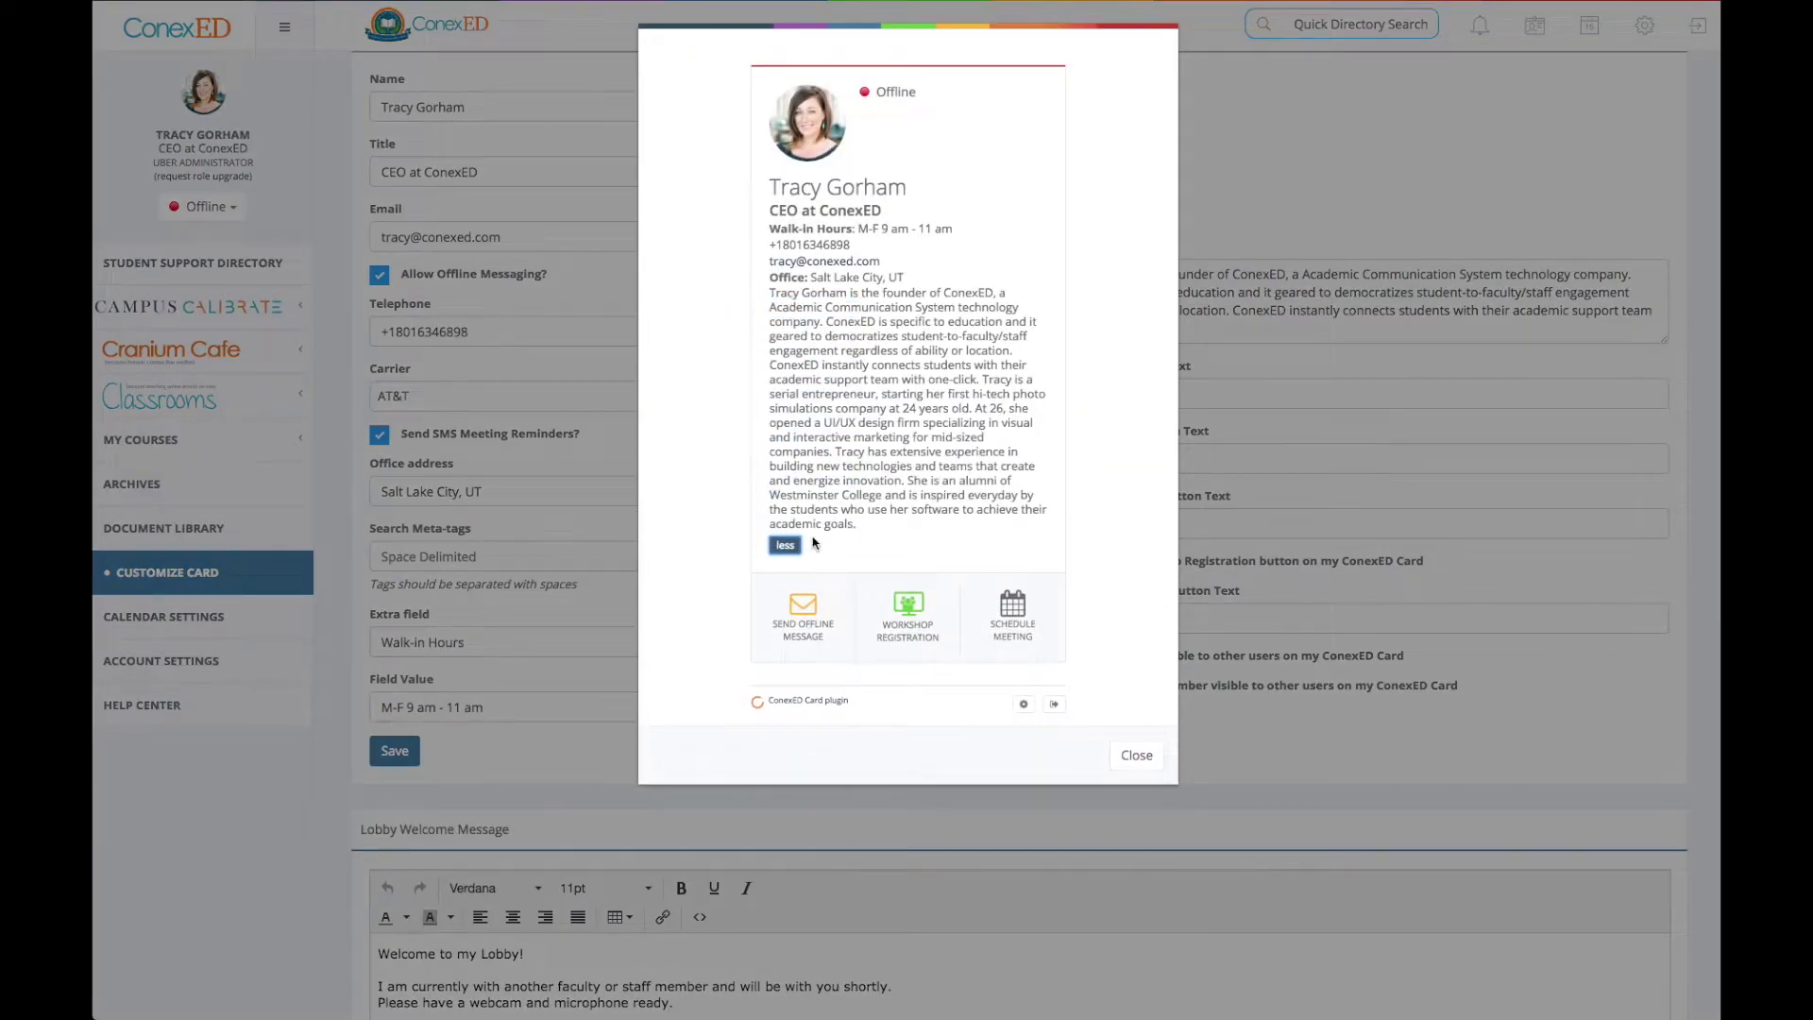
{"action": "left_click", "coordinate": [785, 545]}
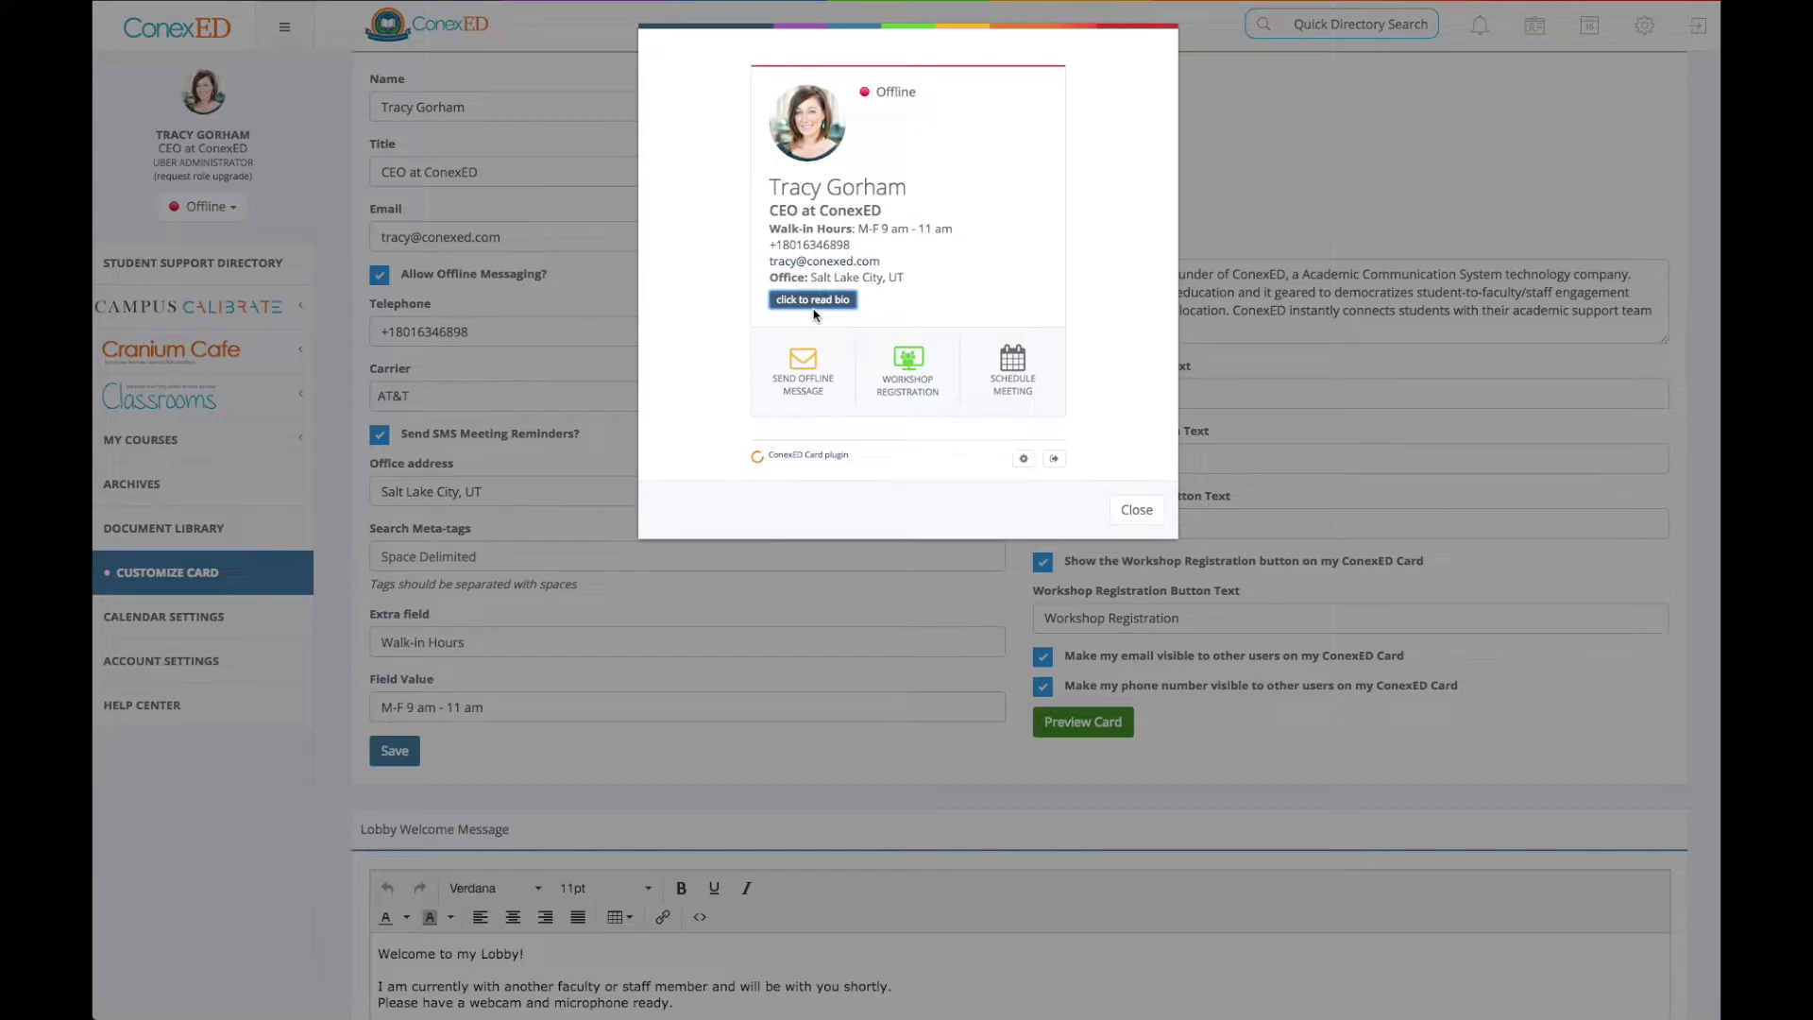
{"action": "left_click", "coordinate": [1137, 511]}
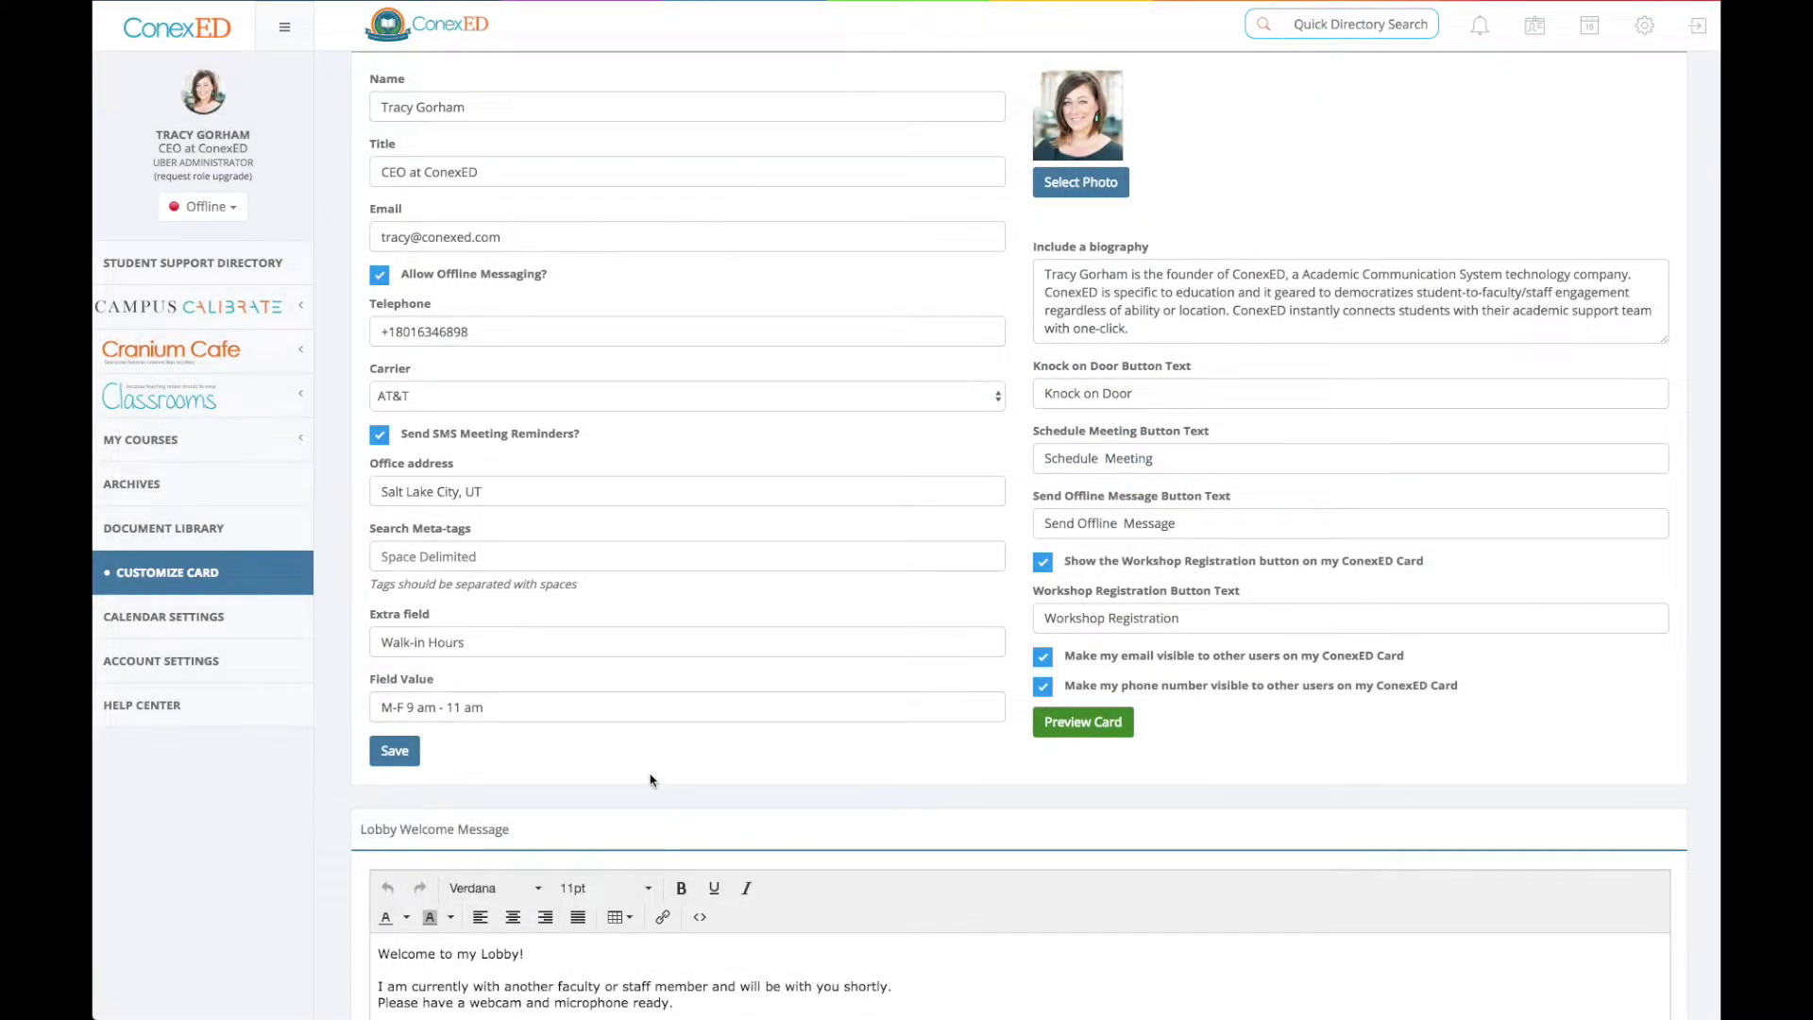
Step: Paste the #CEO and #Student Services search meta-tags, save, and preview the card
{"action": "scroll", "coordinate": [668, 780], "scroll_direction": "down", "scroll_amount": 1}
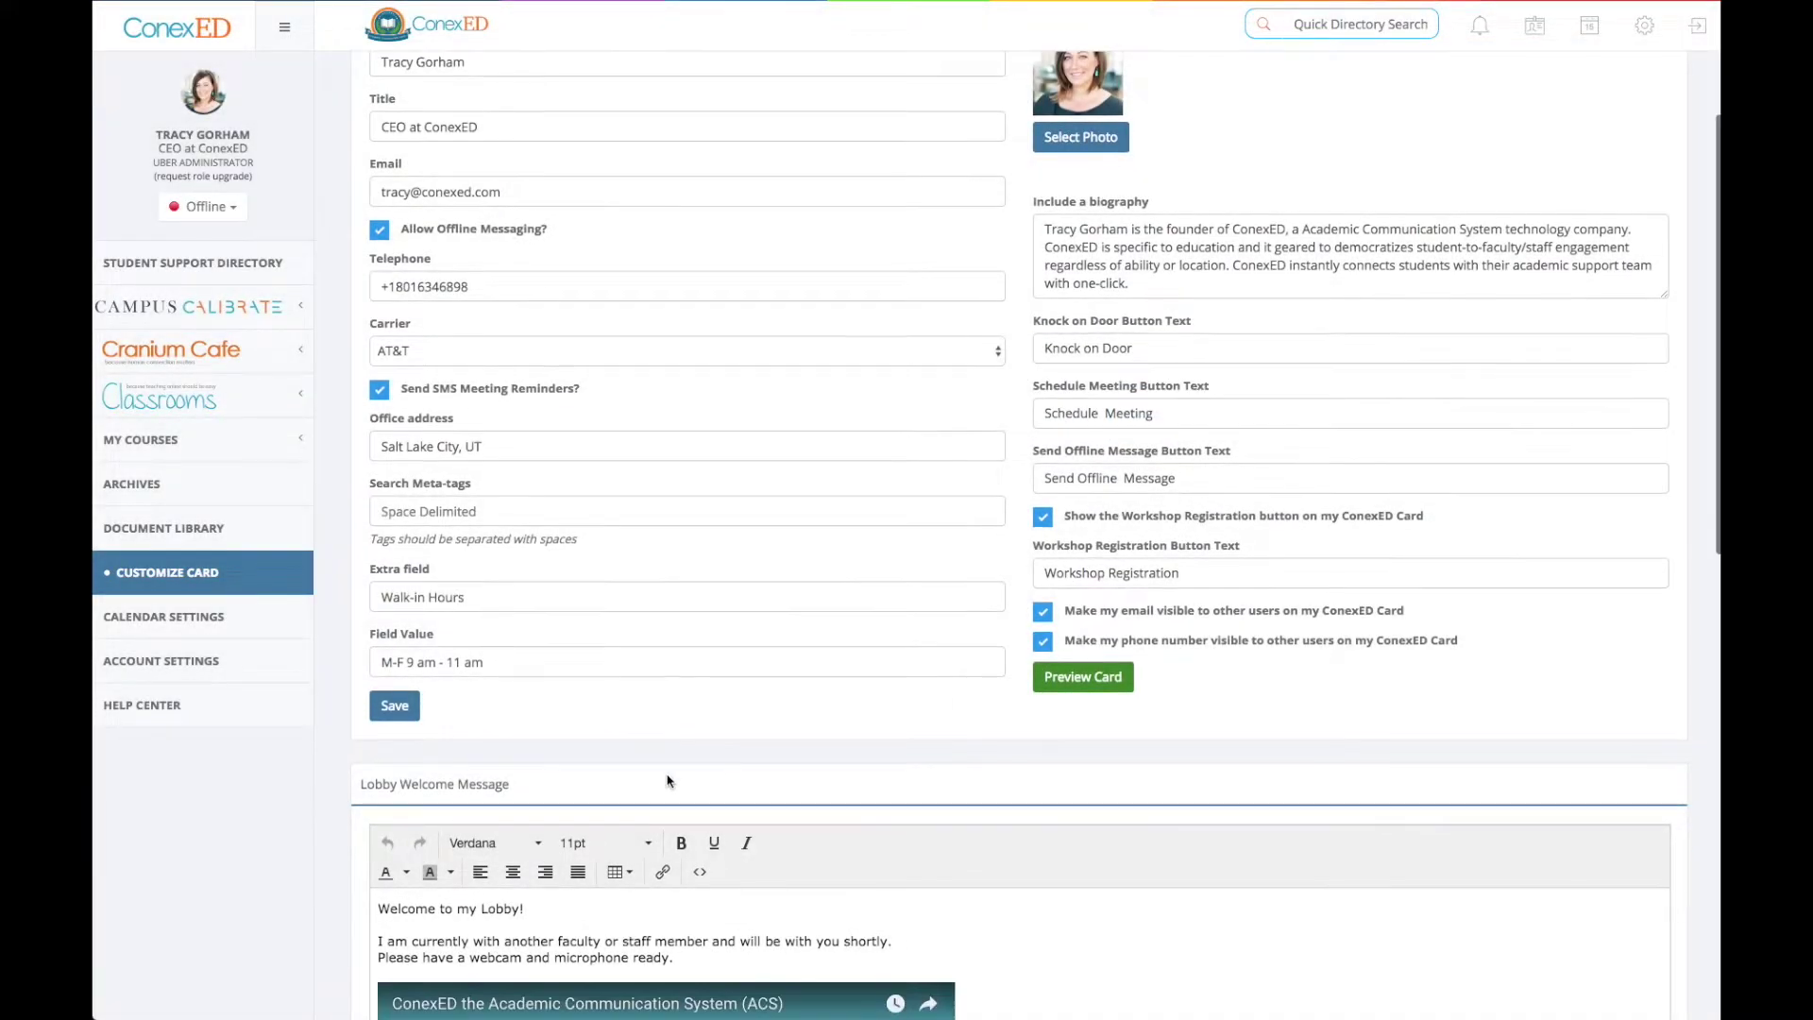
{"action": "left_click", "coordinate": [469, 448]}
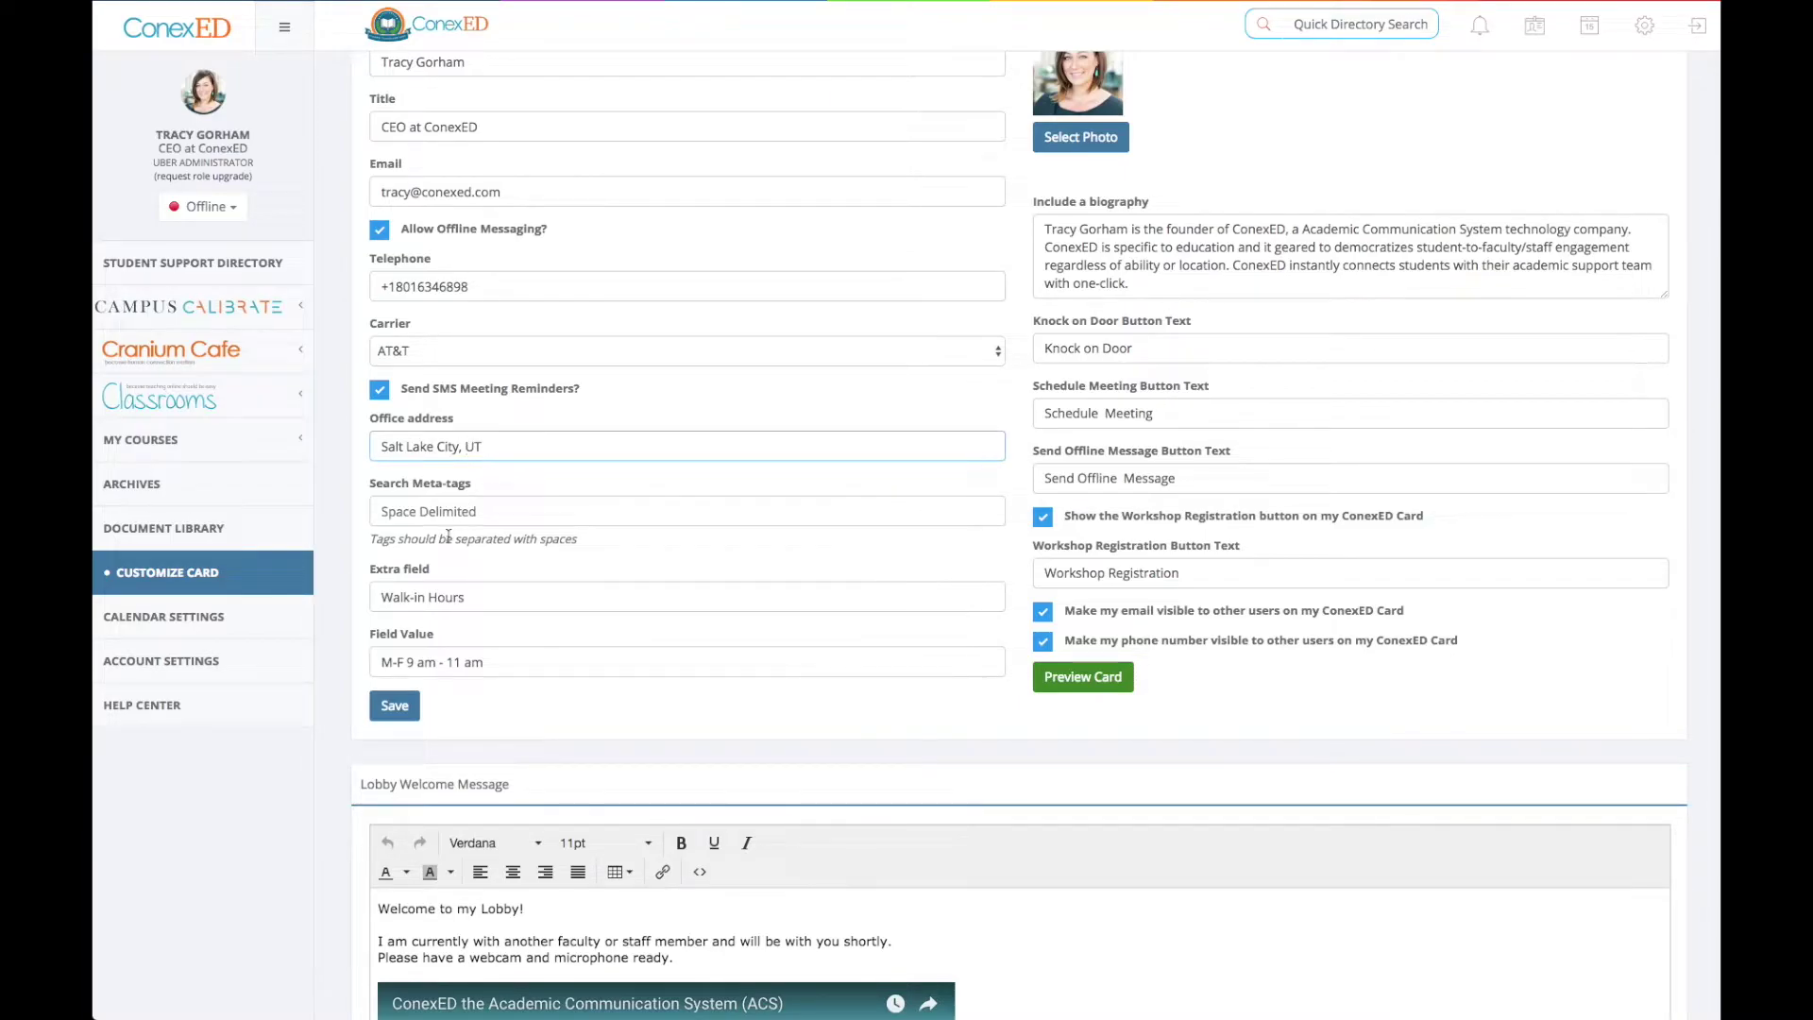
{"action": "left_click", "coordinate": [390, 501]}
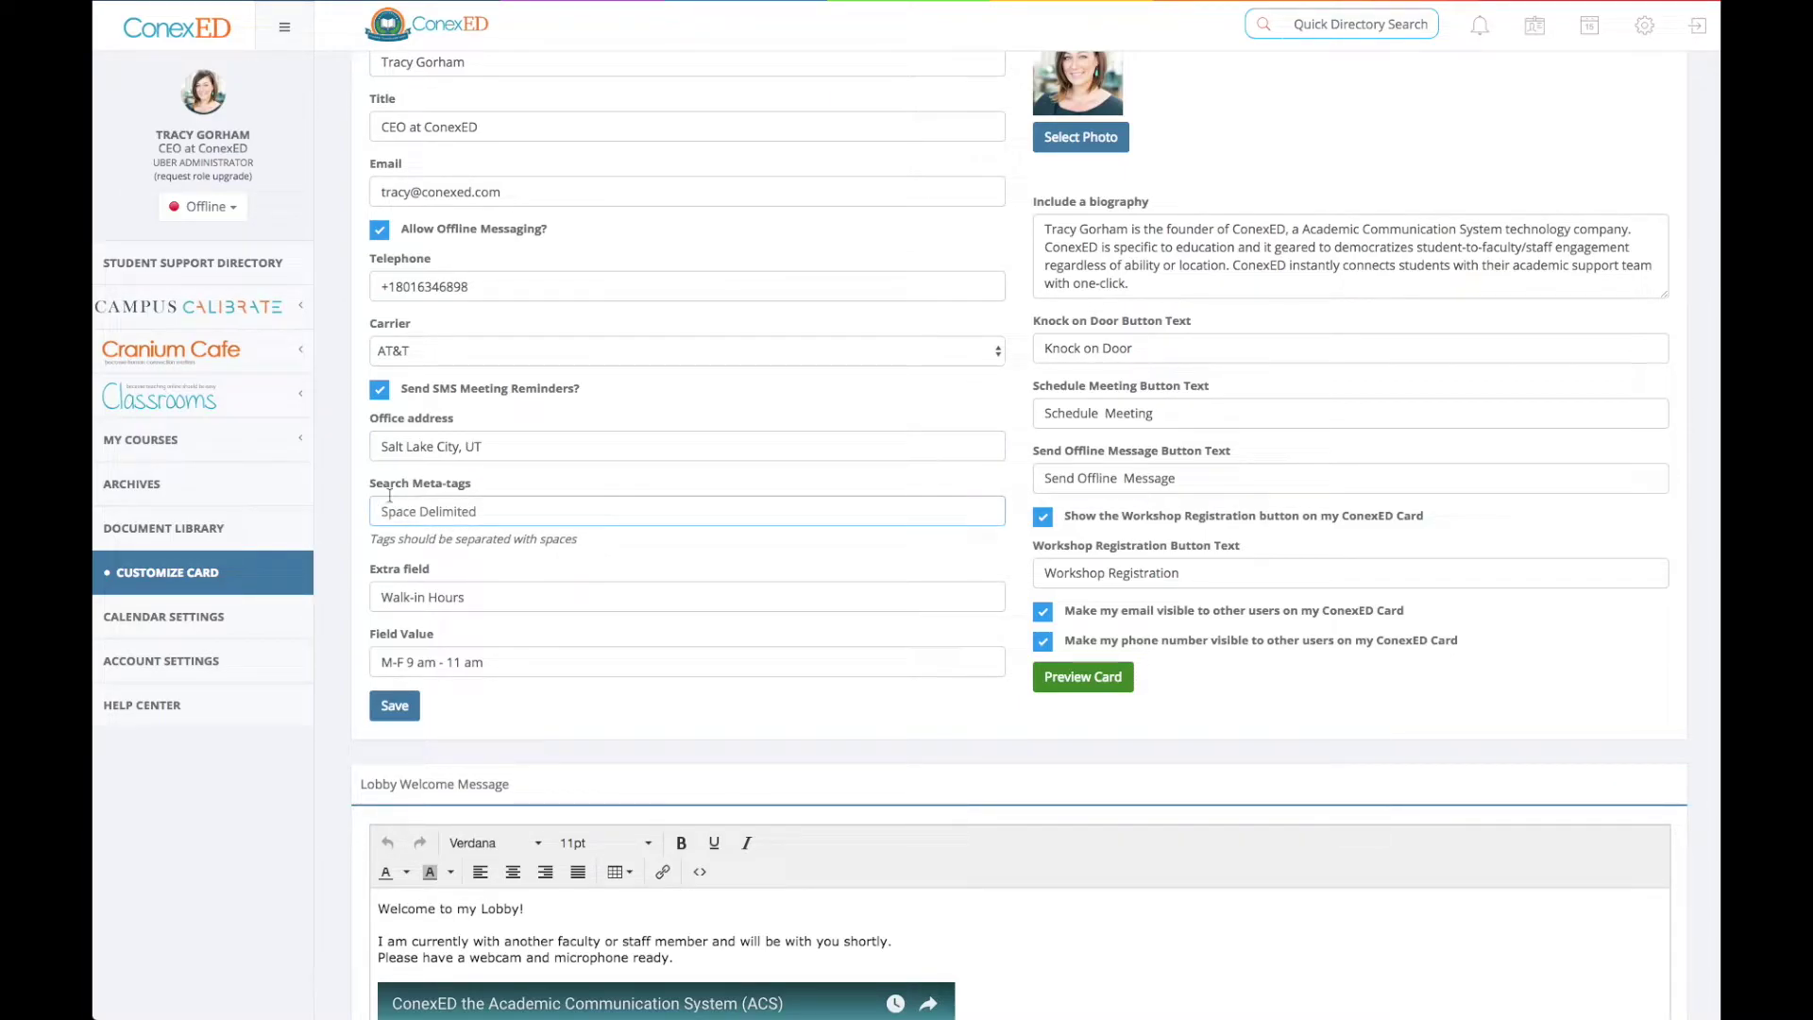
{"action": "type", "text": "#CEO, #Student Services"}
{"action": "left_click", "coordinate": [400, 701]}
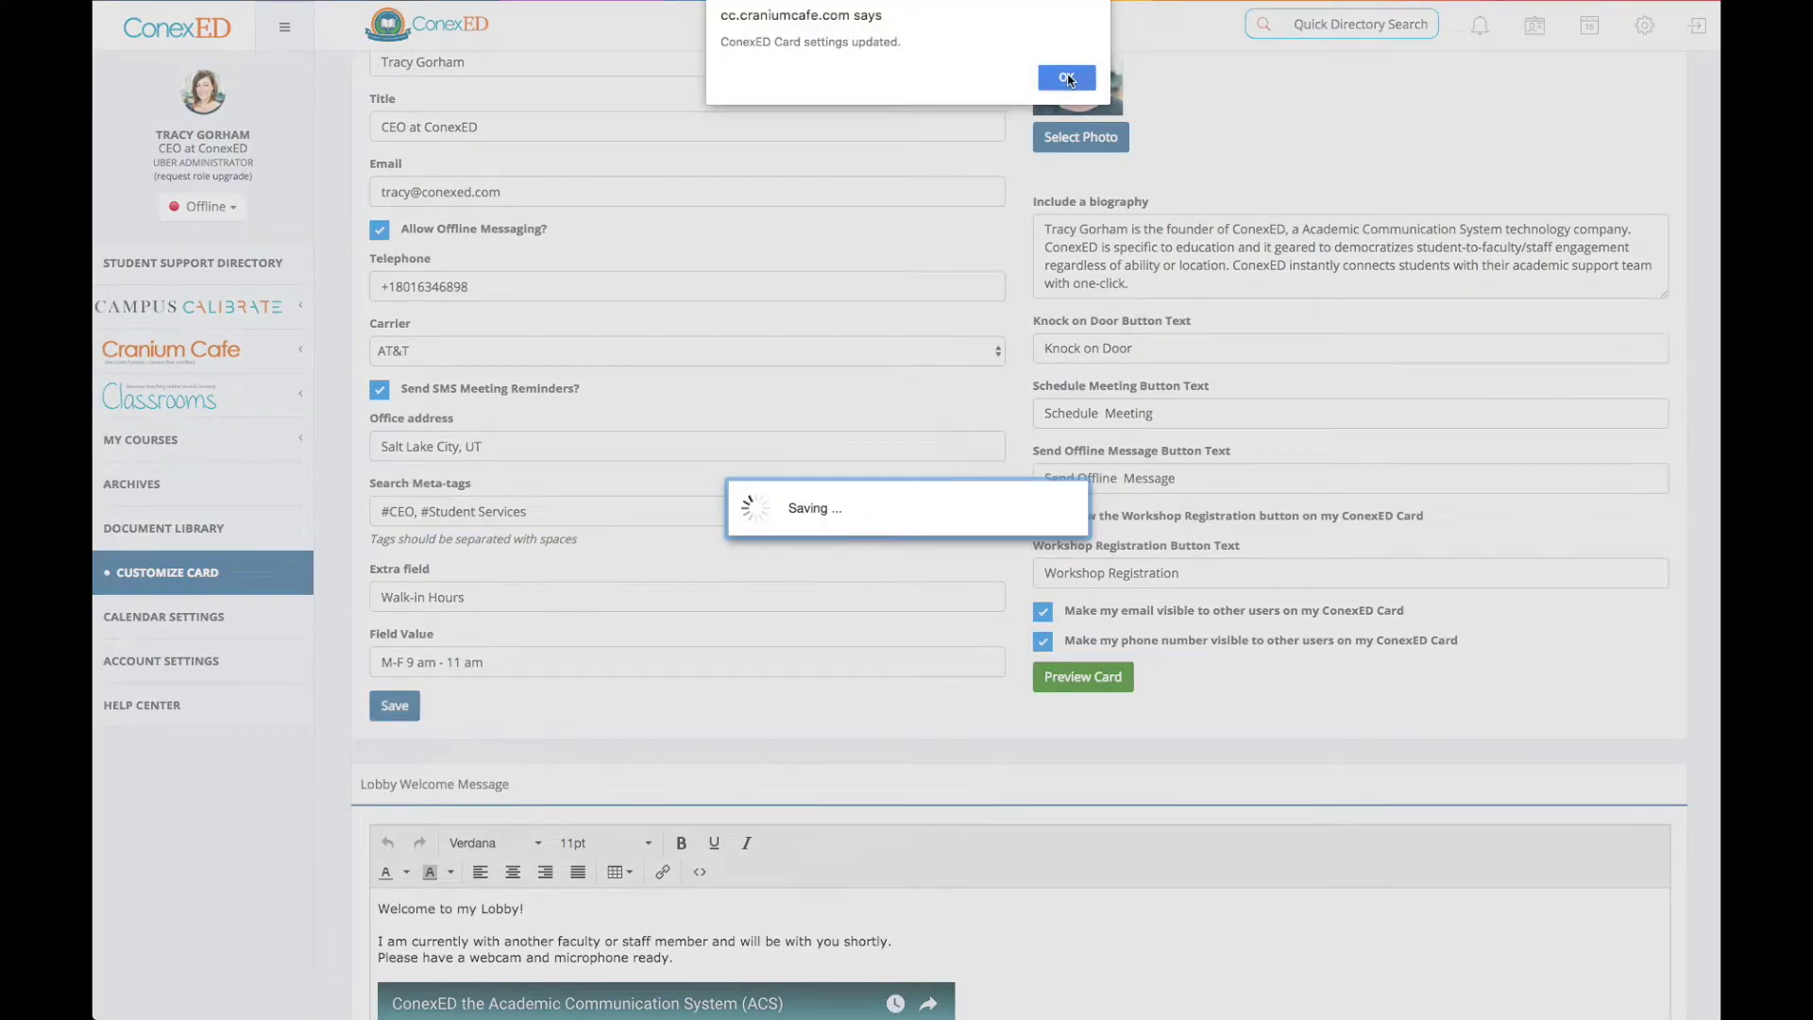
{"action": "left_click", "coordinate": [1066, 77]}
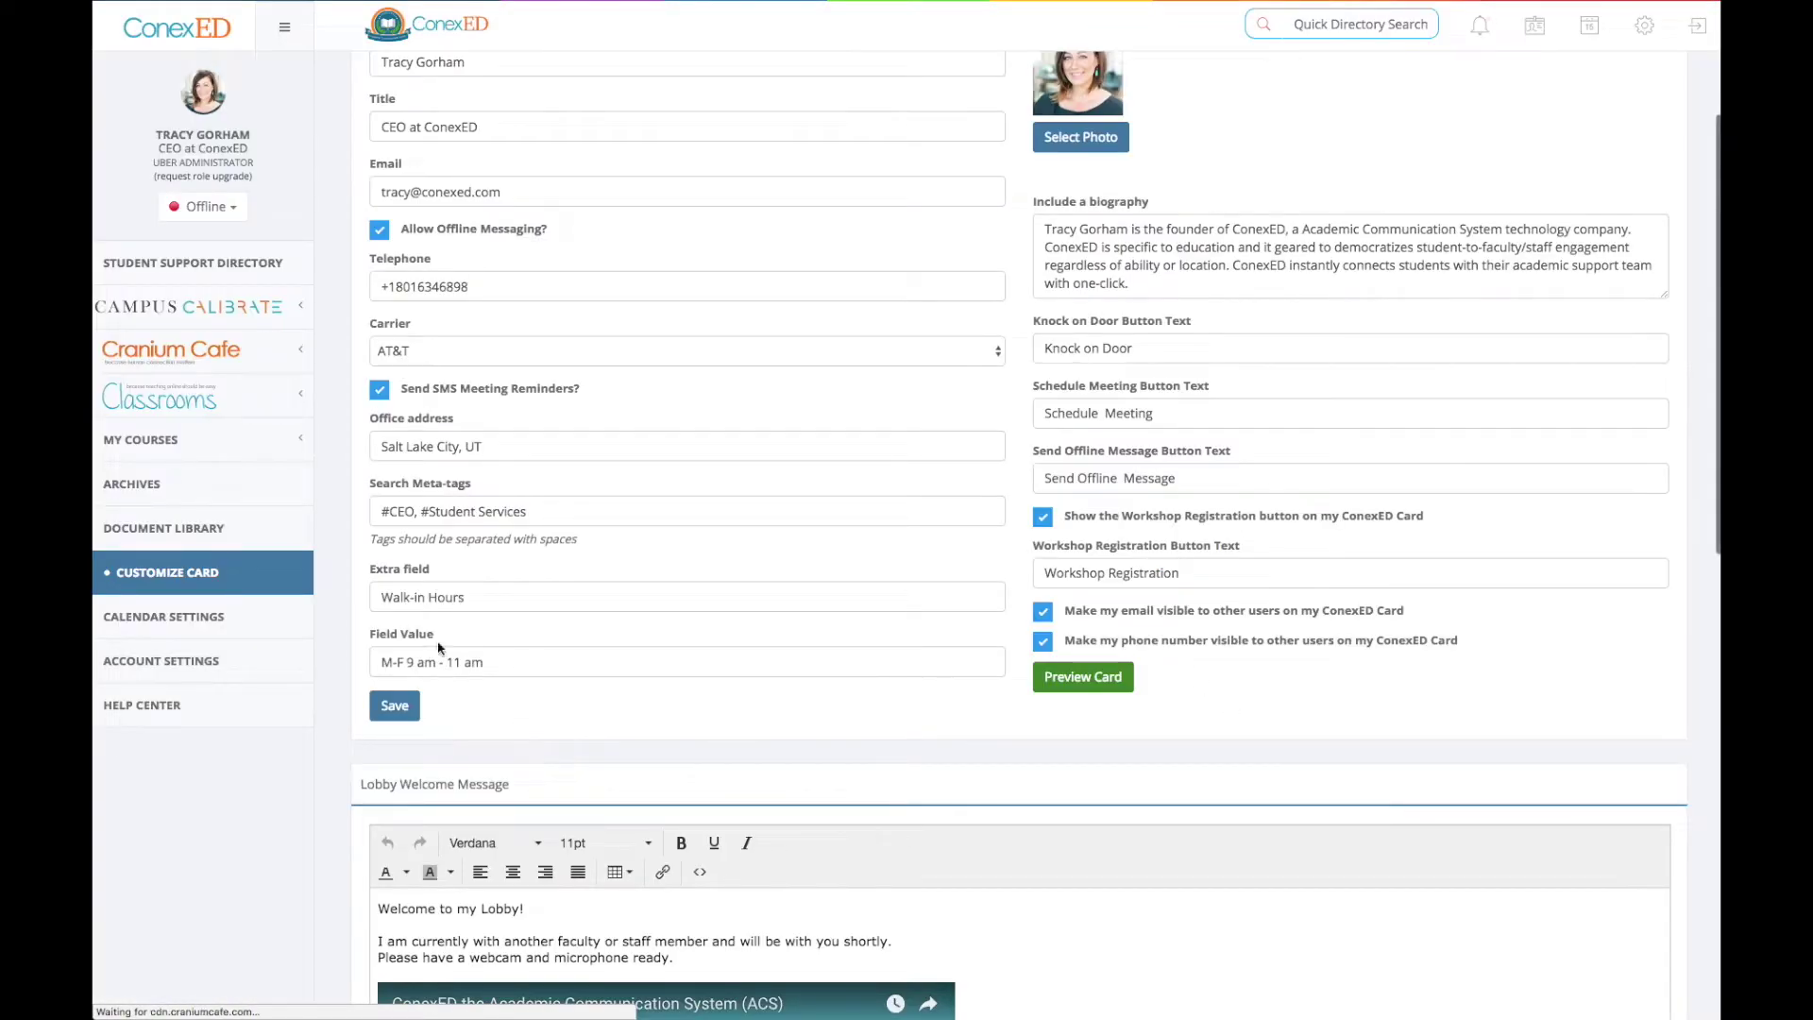
{"action": "left_click", "coordinate": [1079, 689]}
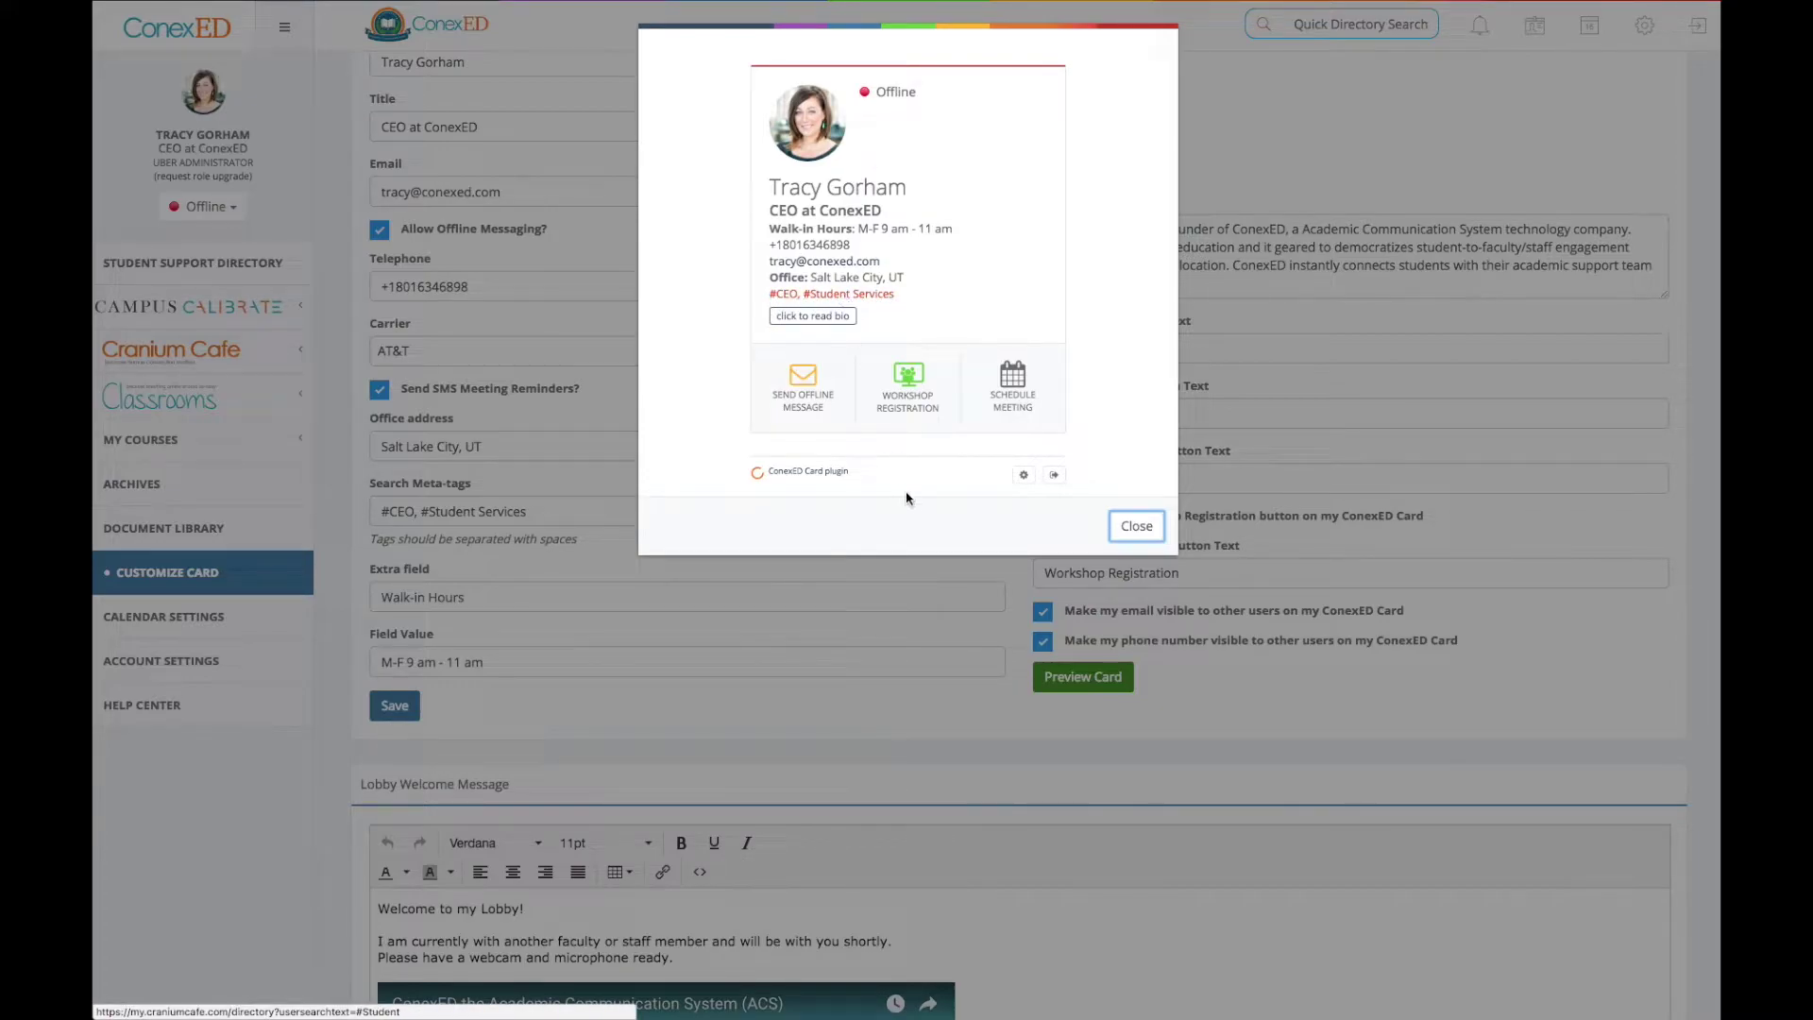
Step: Select the Walk-in Hours extra field text, then preview the card again
{"action": "left_click", "coordinate": [383, 558]}
{"action": "left_click_drag", "start_coordinate": [470, 565], "coordinate": [381, 568]}
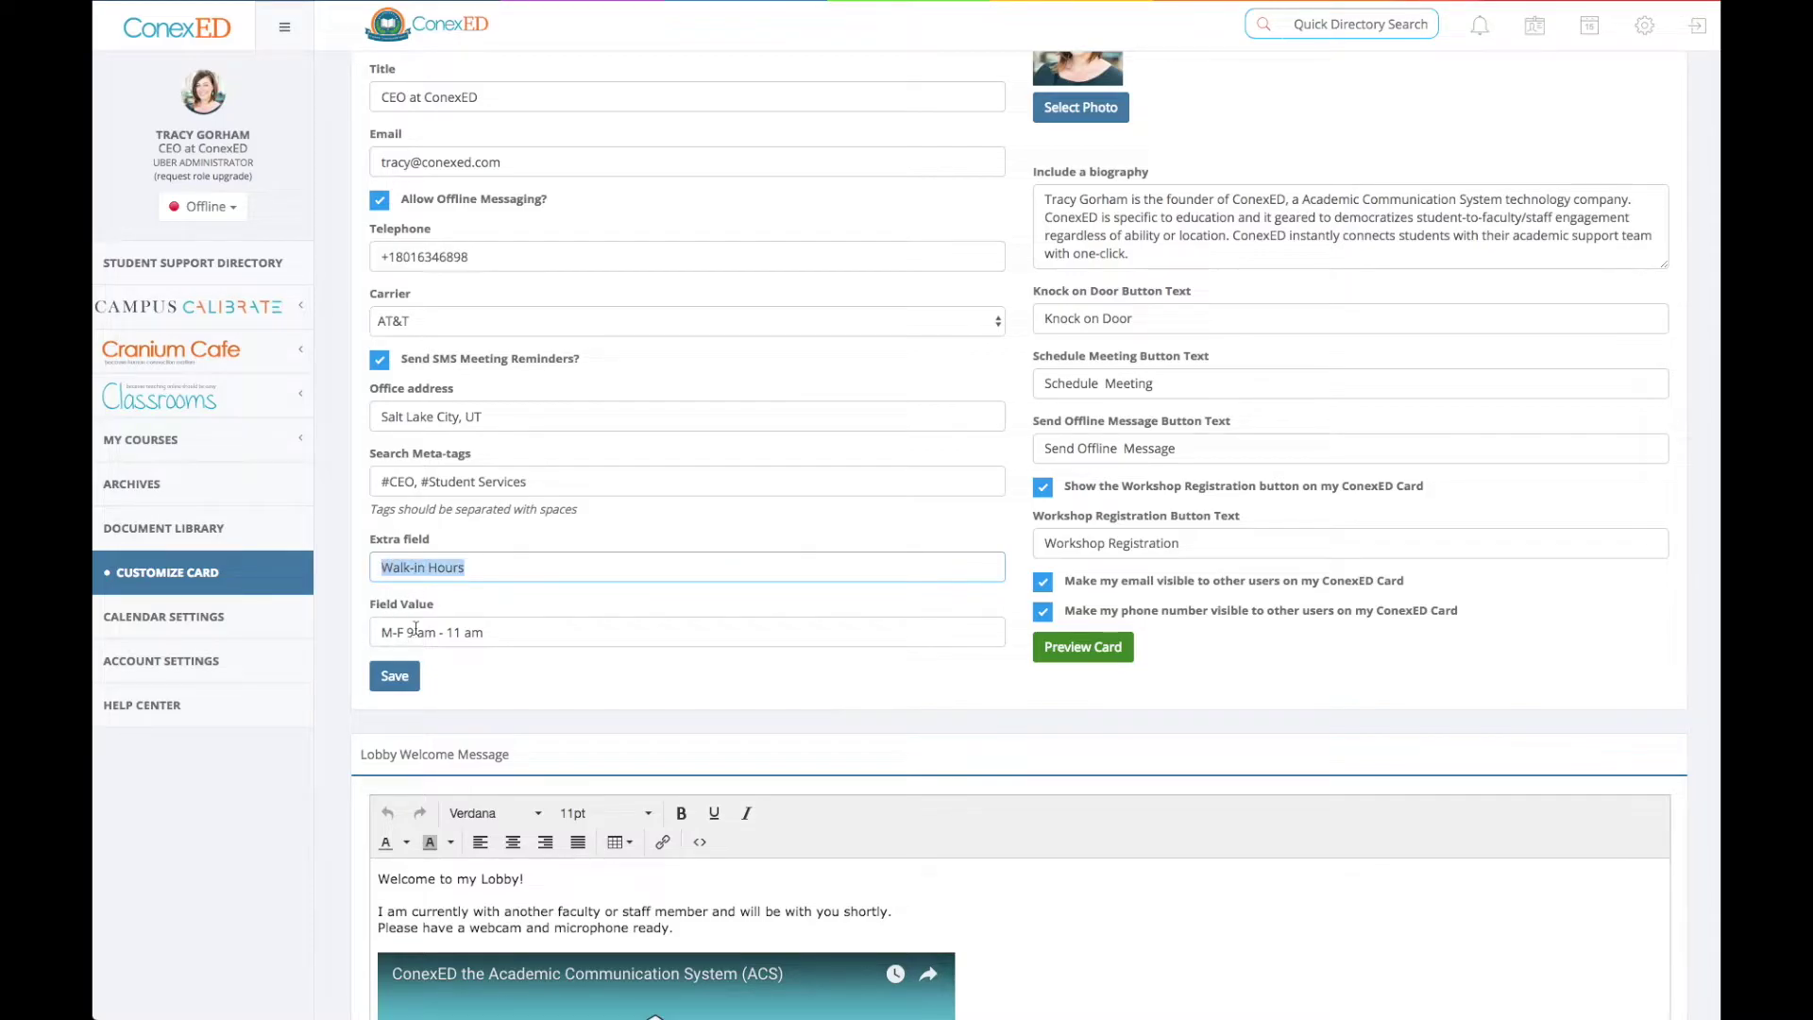
{"action": "left_click", "coordinate": [467, 567]}
{"action": "left_click_drag", "start_coordinate": [468, 567], "coordinate": [385, 565]}
{"action": "left_click", "coordinate": [1097, 650]}
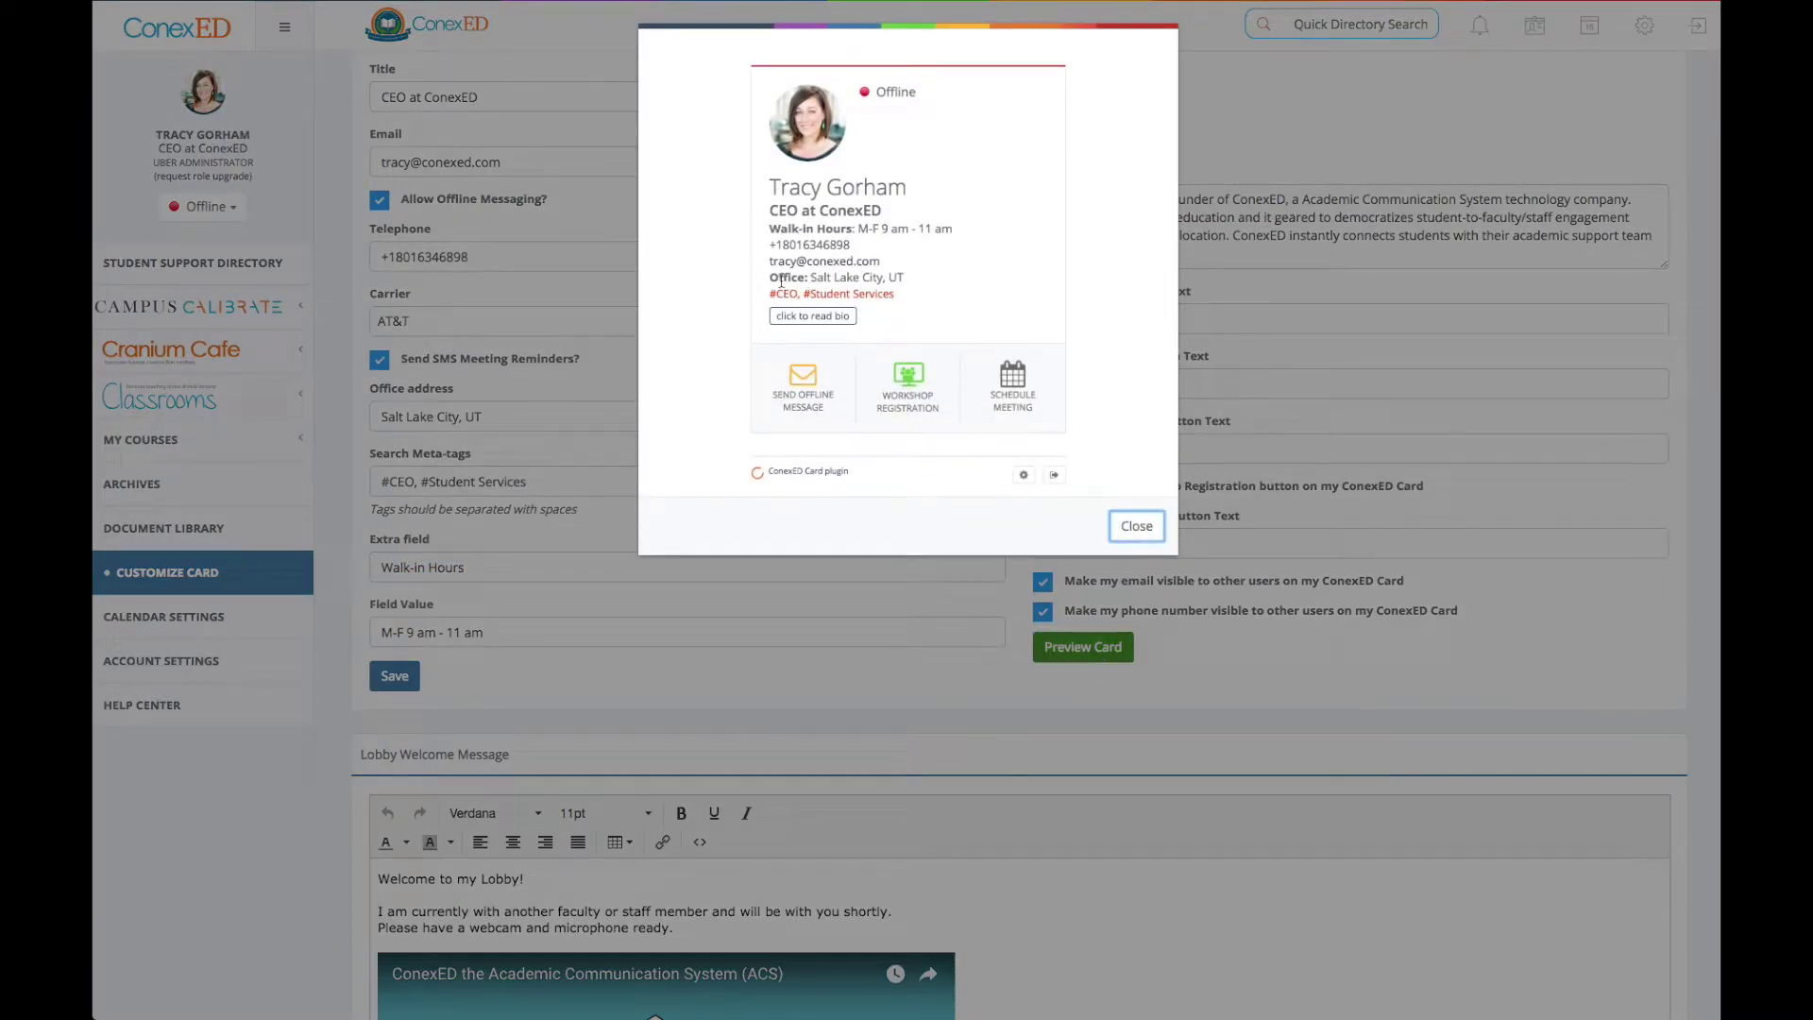
{"action": "left_click_drag", "start_coordinate": [767, 236], "coordinate": [892, 92]}
Step: Relabel the extra field 'Building Number' with value BLG-1112 and check it on the card preview
{"action": "left_click", "coordinate": [892, 92]}
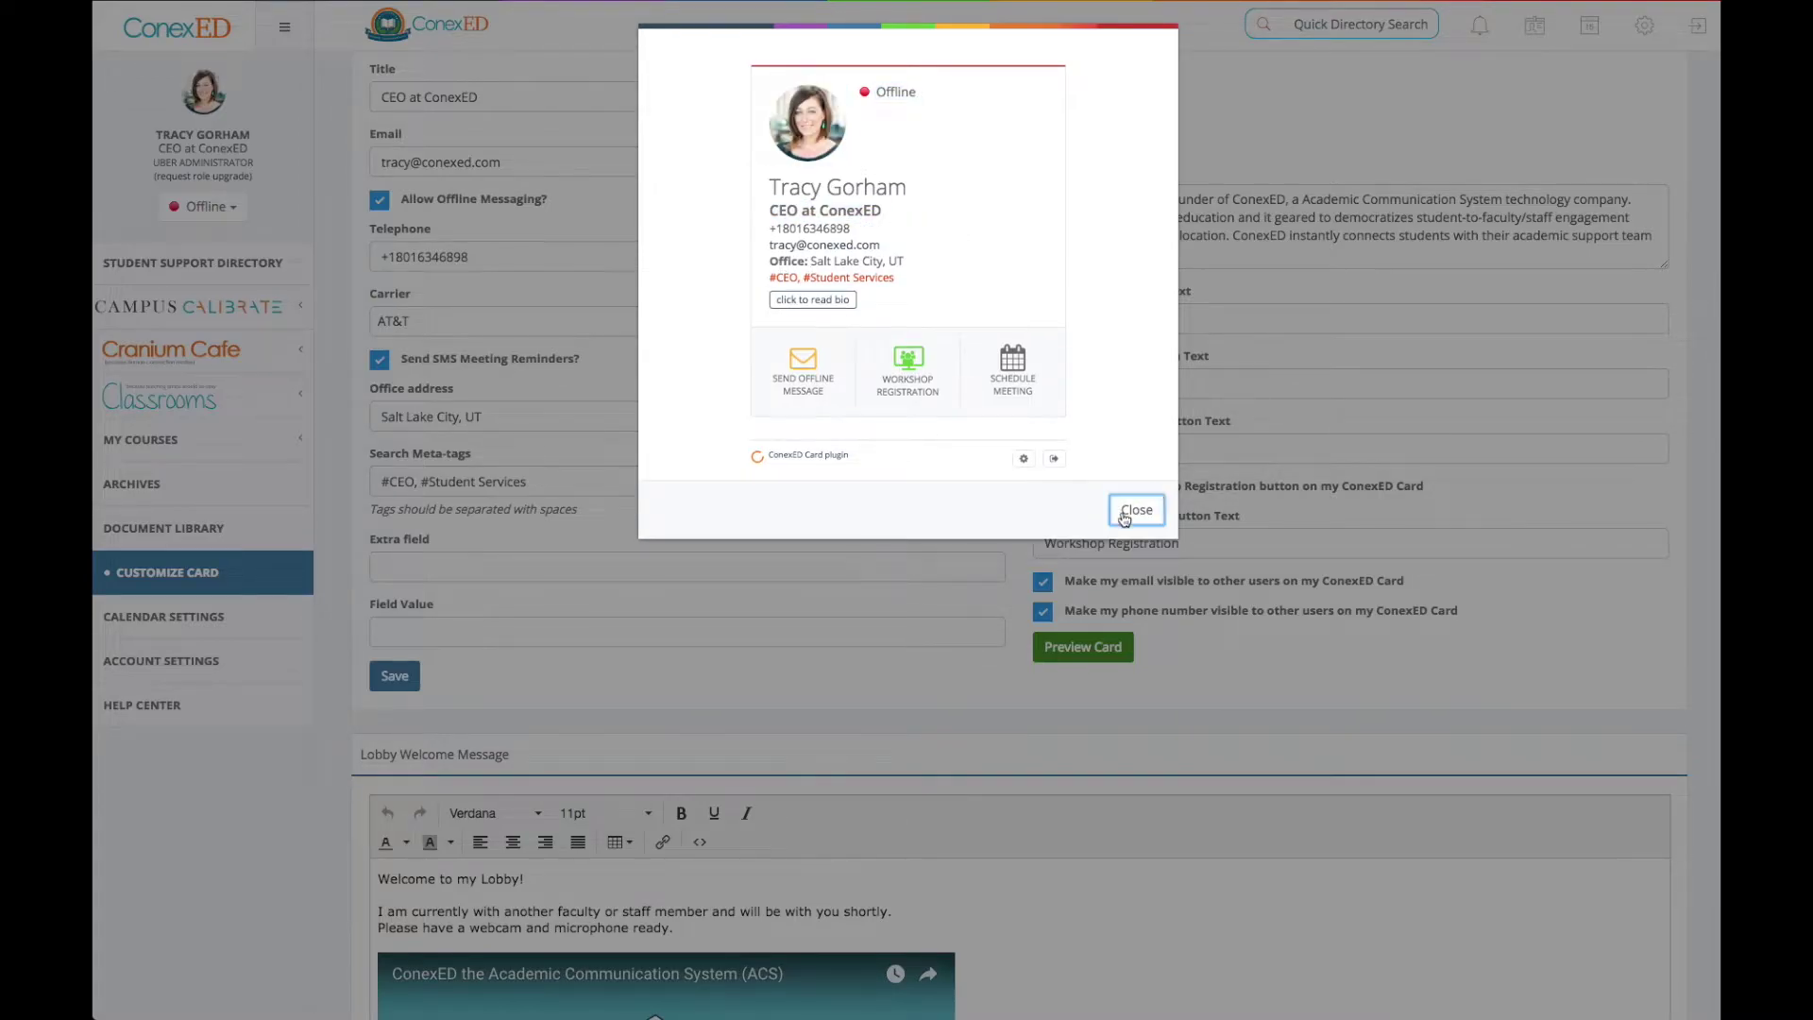
{"action": "left_click", "coordinate": [1124, 515]}
{"action": "left_click", "coordinate": [513, 559]}
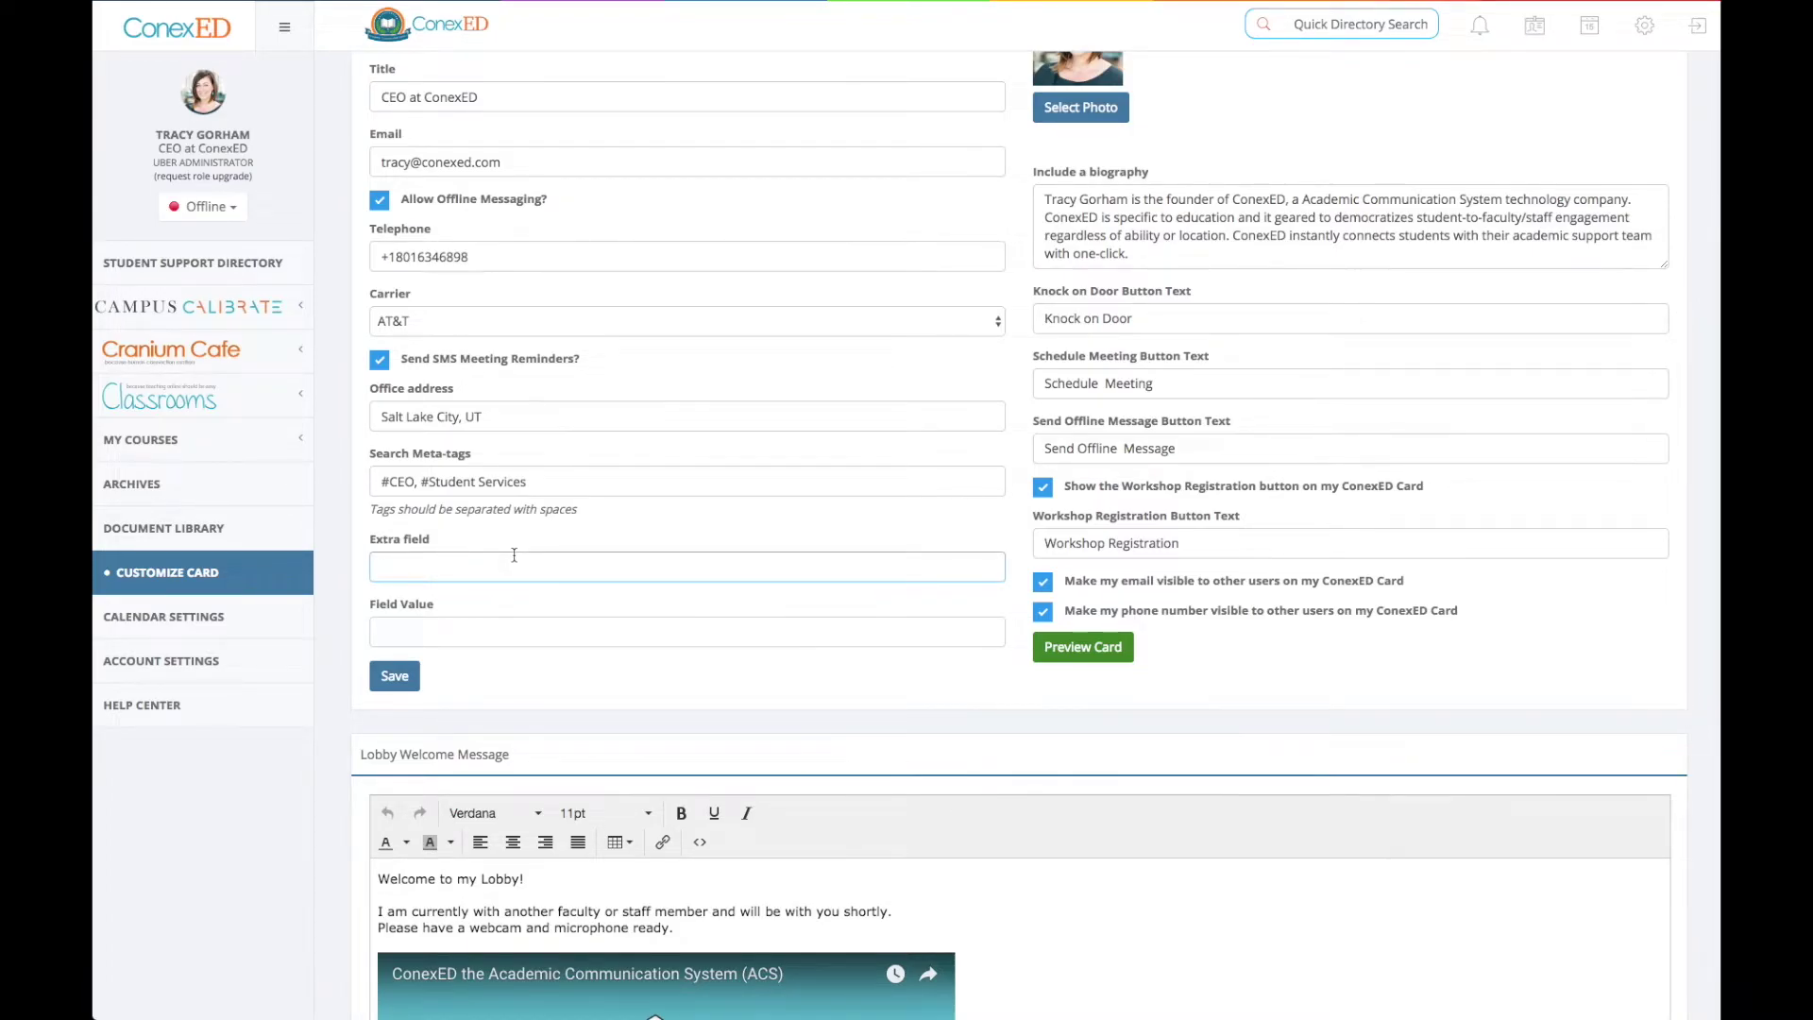
{"action": "type", "text": "Building Number"}
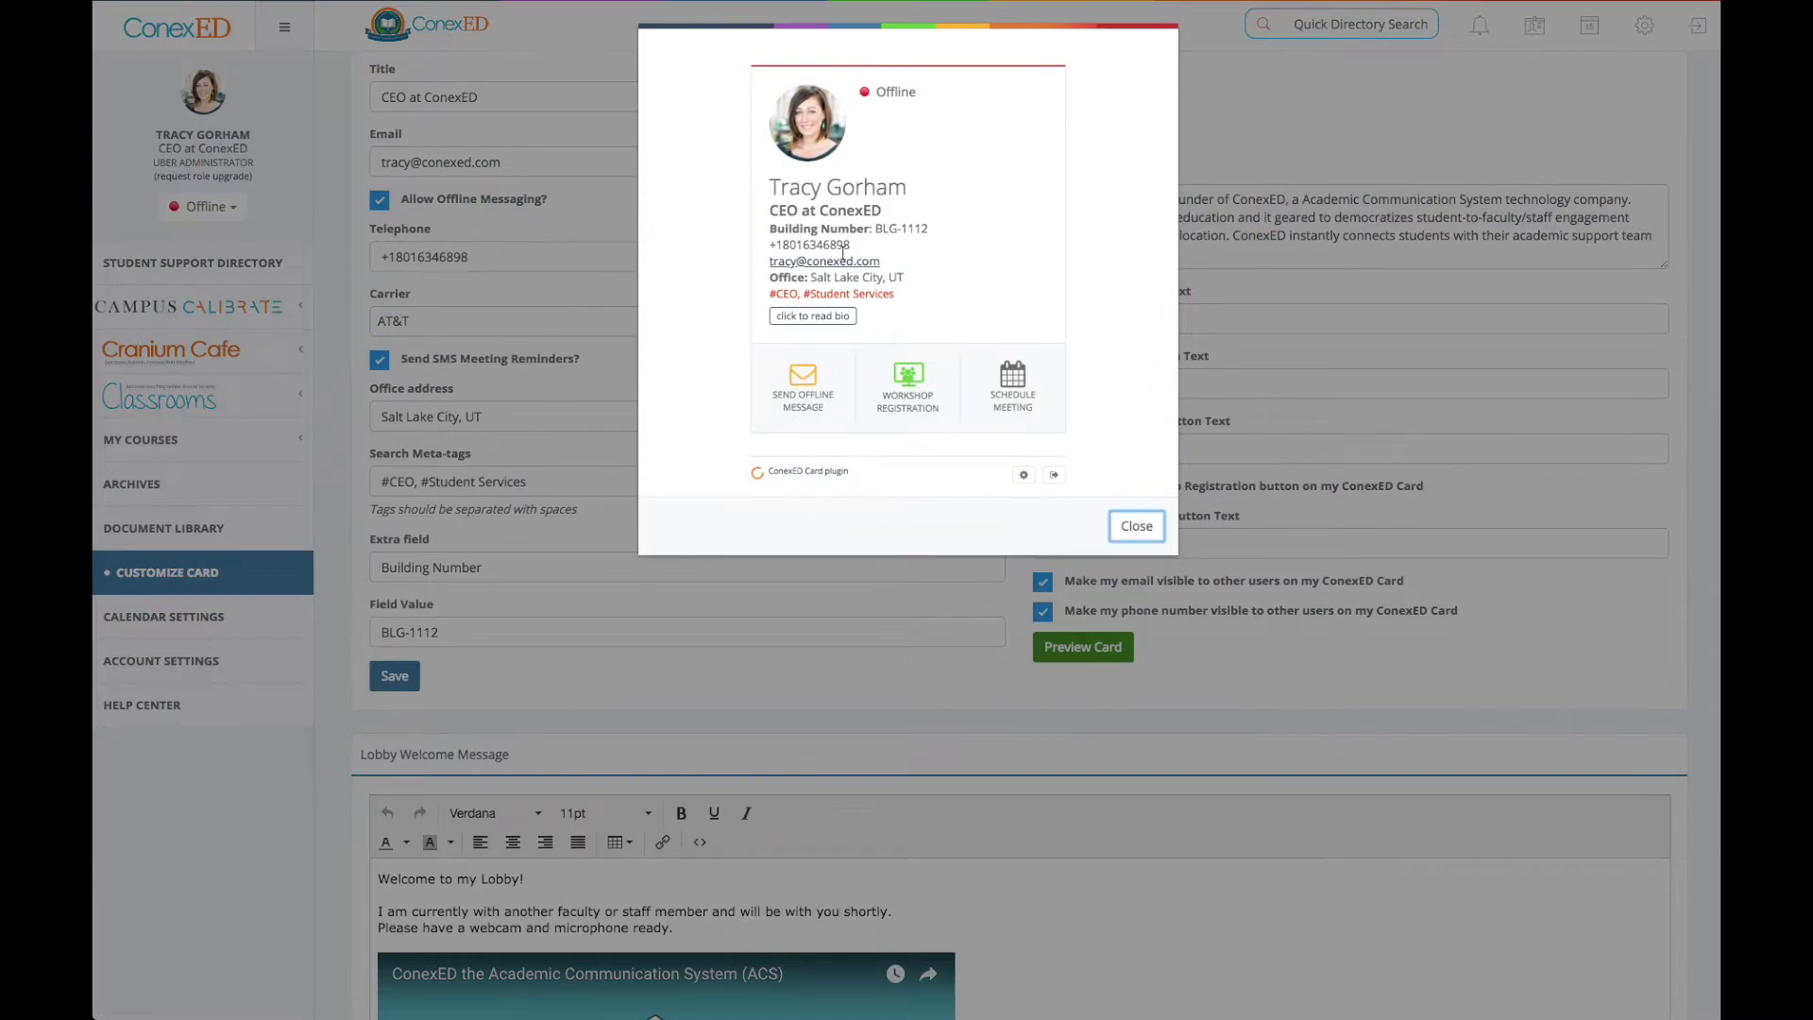
{"action": "left_click_drag", "start_coordinate": [768, 230], "coordinate": [878, 224]}
{"action": "left_click", "coordinate": [899, 232]}
{"action": "left_click", "coordinate": [1138, 527]}
{"action": "scroll", "coordinate": [1194, 543], "scroll_direction": "down", "scroll_amount": 5}
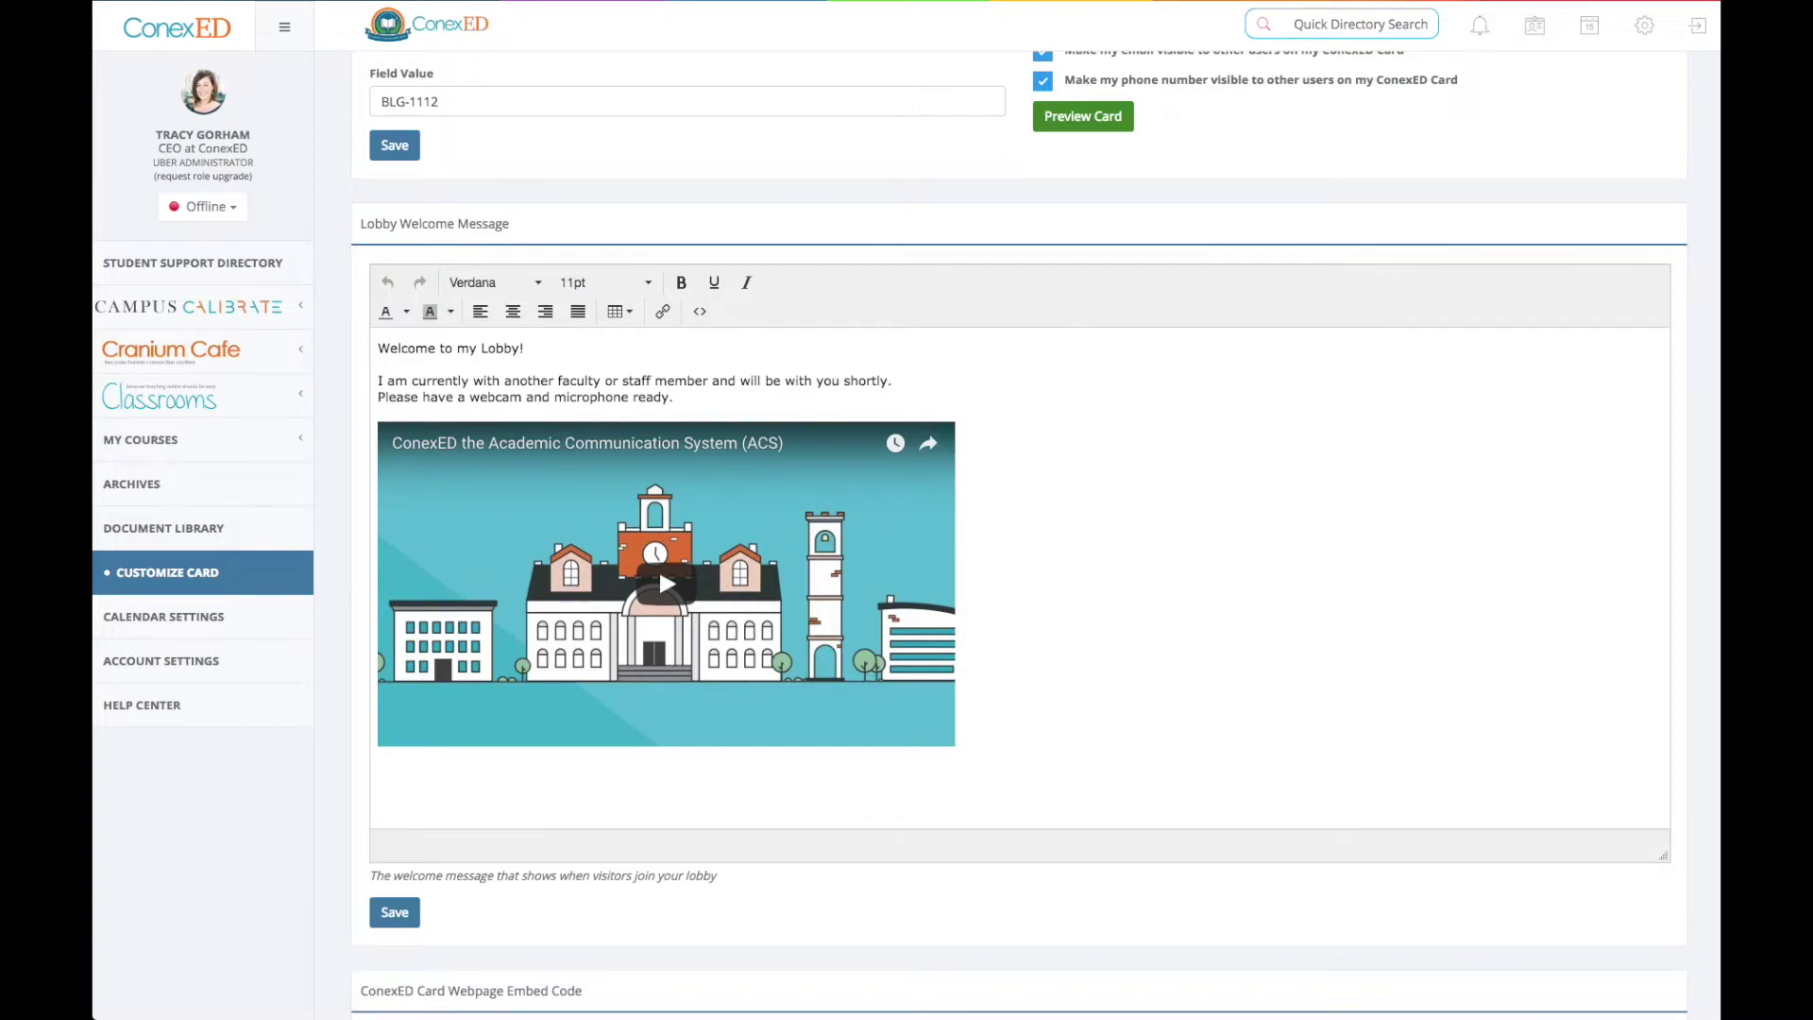
Step: Expand Campus Calibrate and its Student Services groups in the sidebar
{"action": "left_click", "coordinate": [229, 318]}
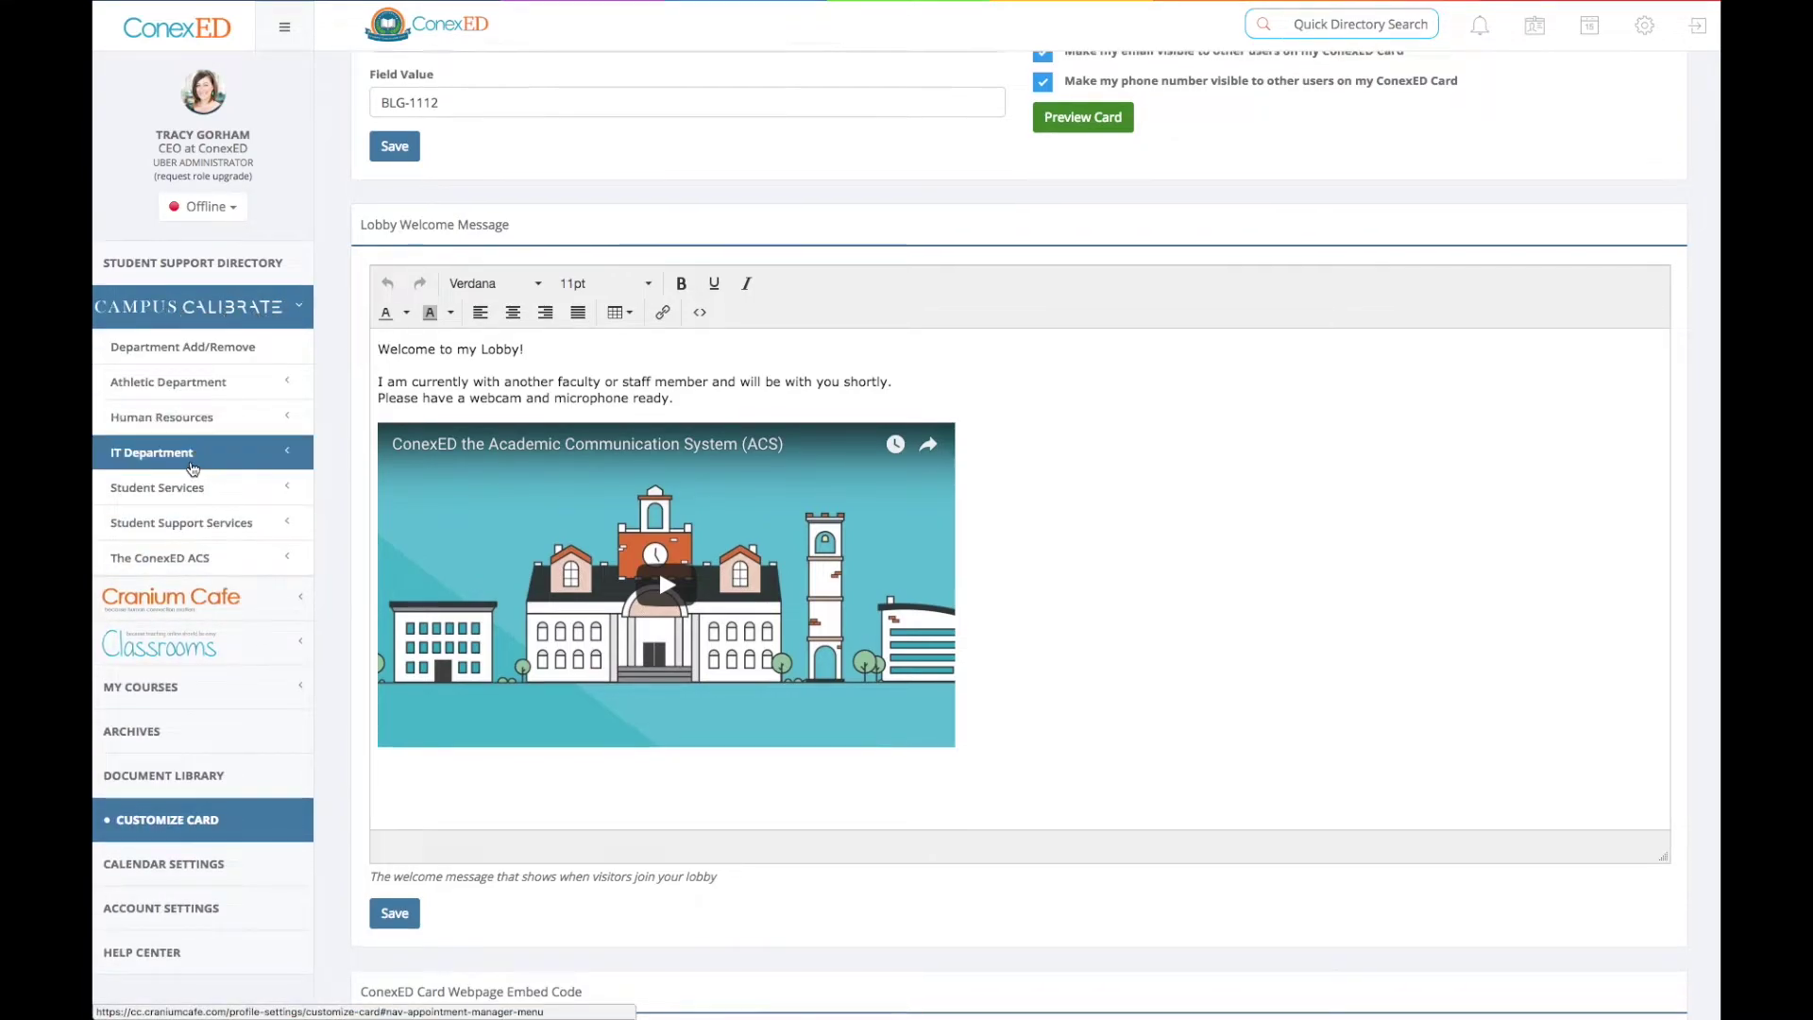
{"action": "left_click", "coordinate": [171, 489]}
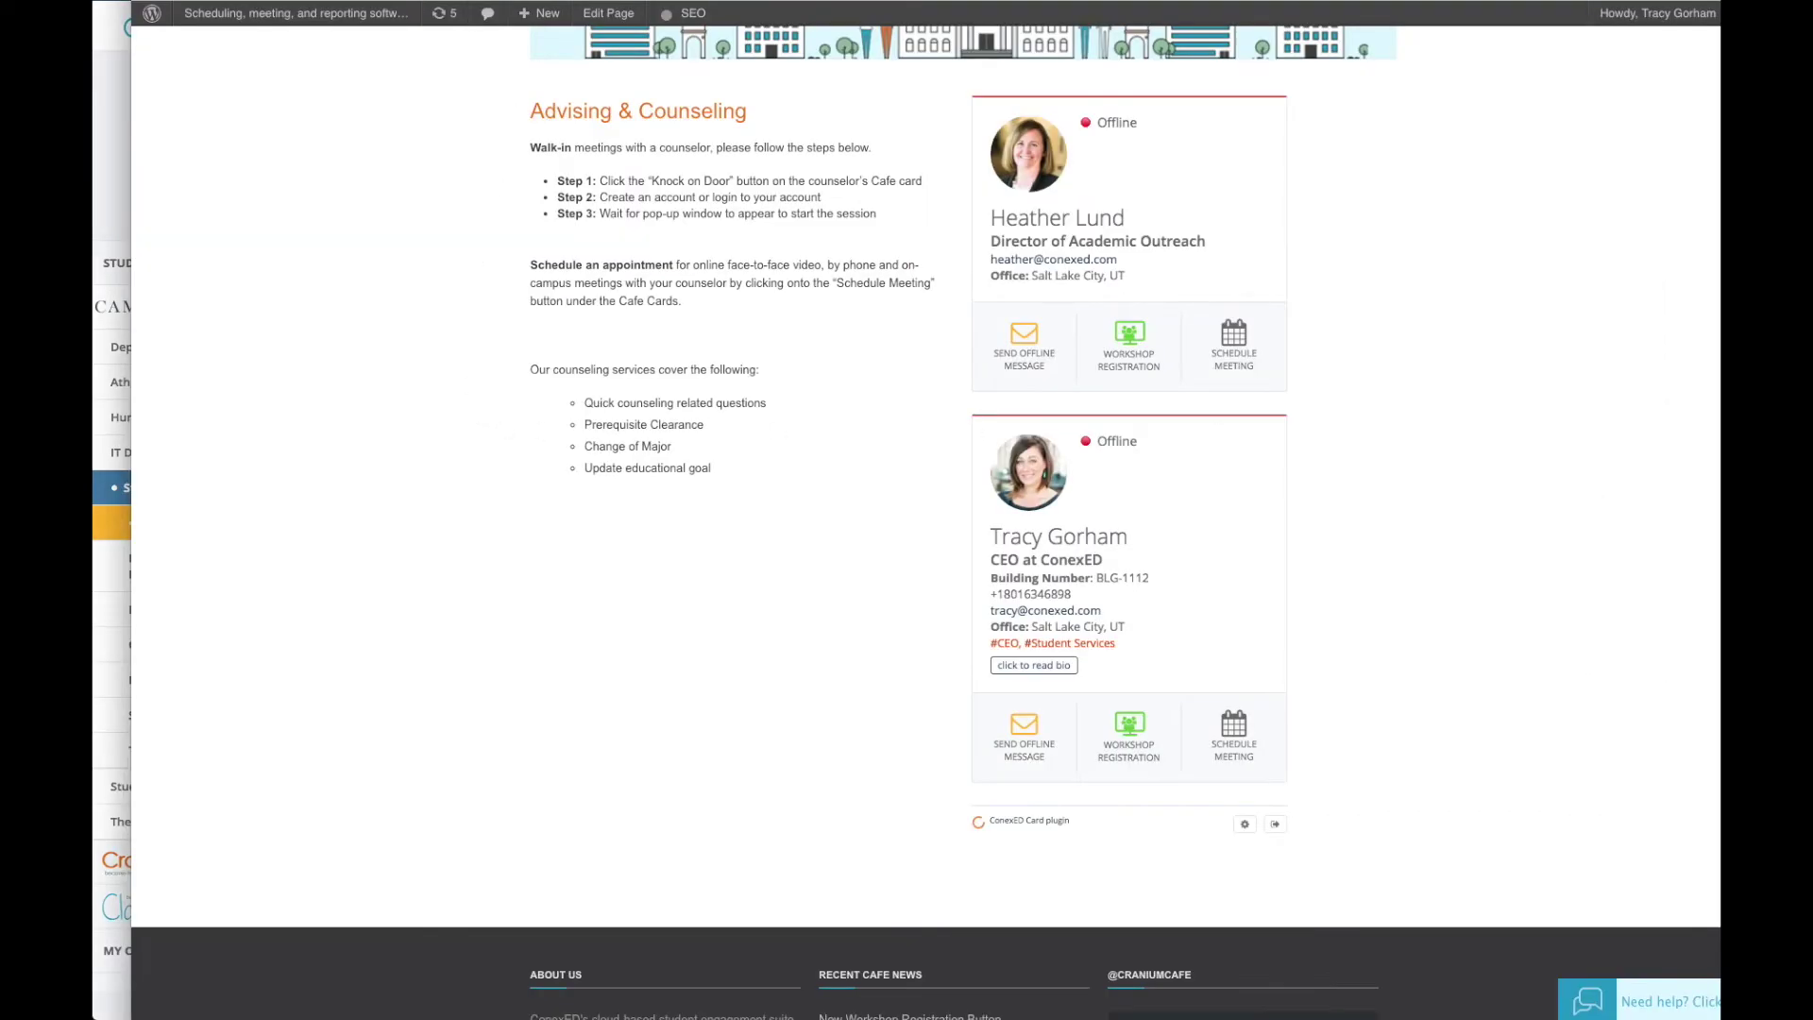
{"action": "scroll", "coordinate": [907, 510], "scroll_direction": "up", "scroll_amount": 3}
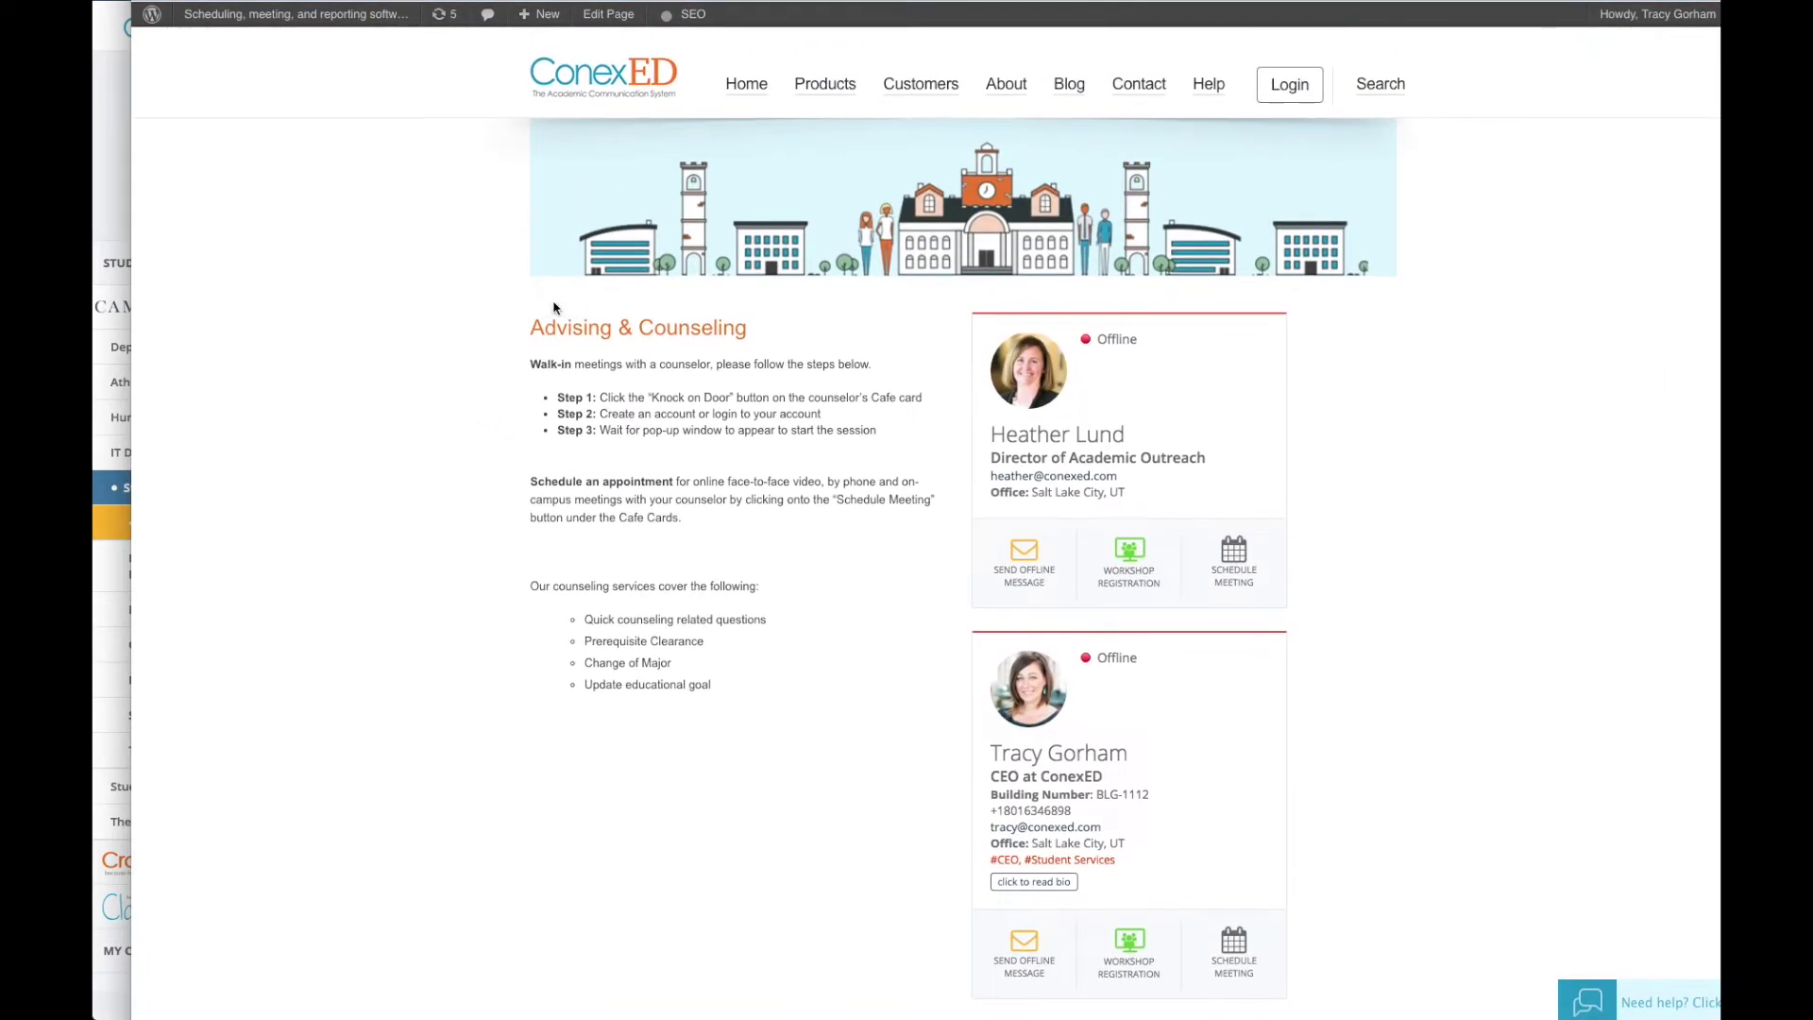
{"action": "left_click_drag", "start_coordinate": [530, 326], "coordinate": [746, 326]}
{"action": "scroll", "coordinate": [839, 469], "scroll_direction": "down", "scroll_amount": 3}
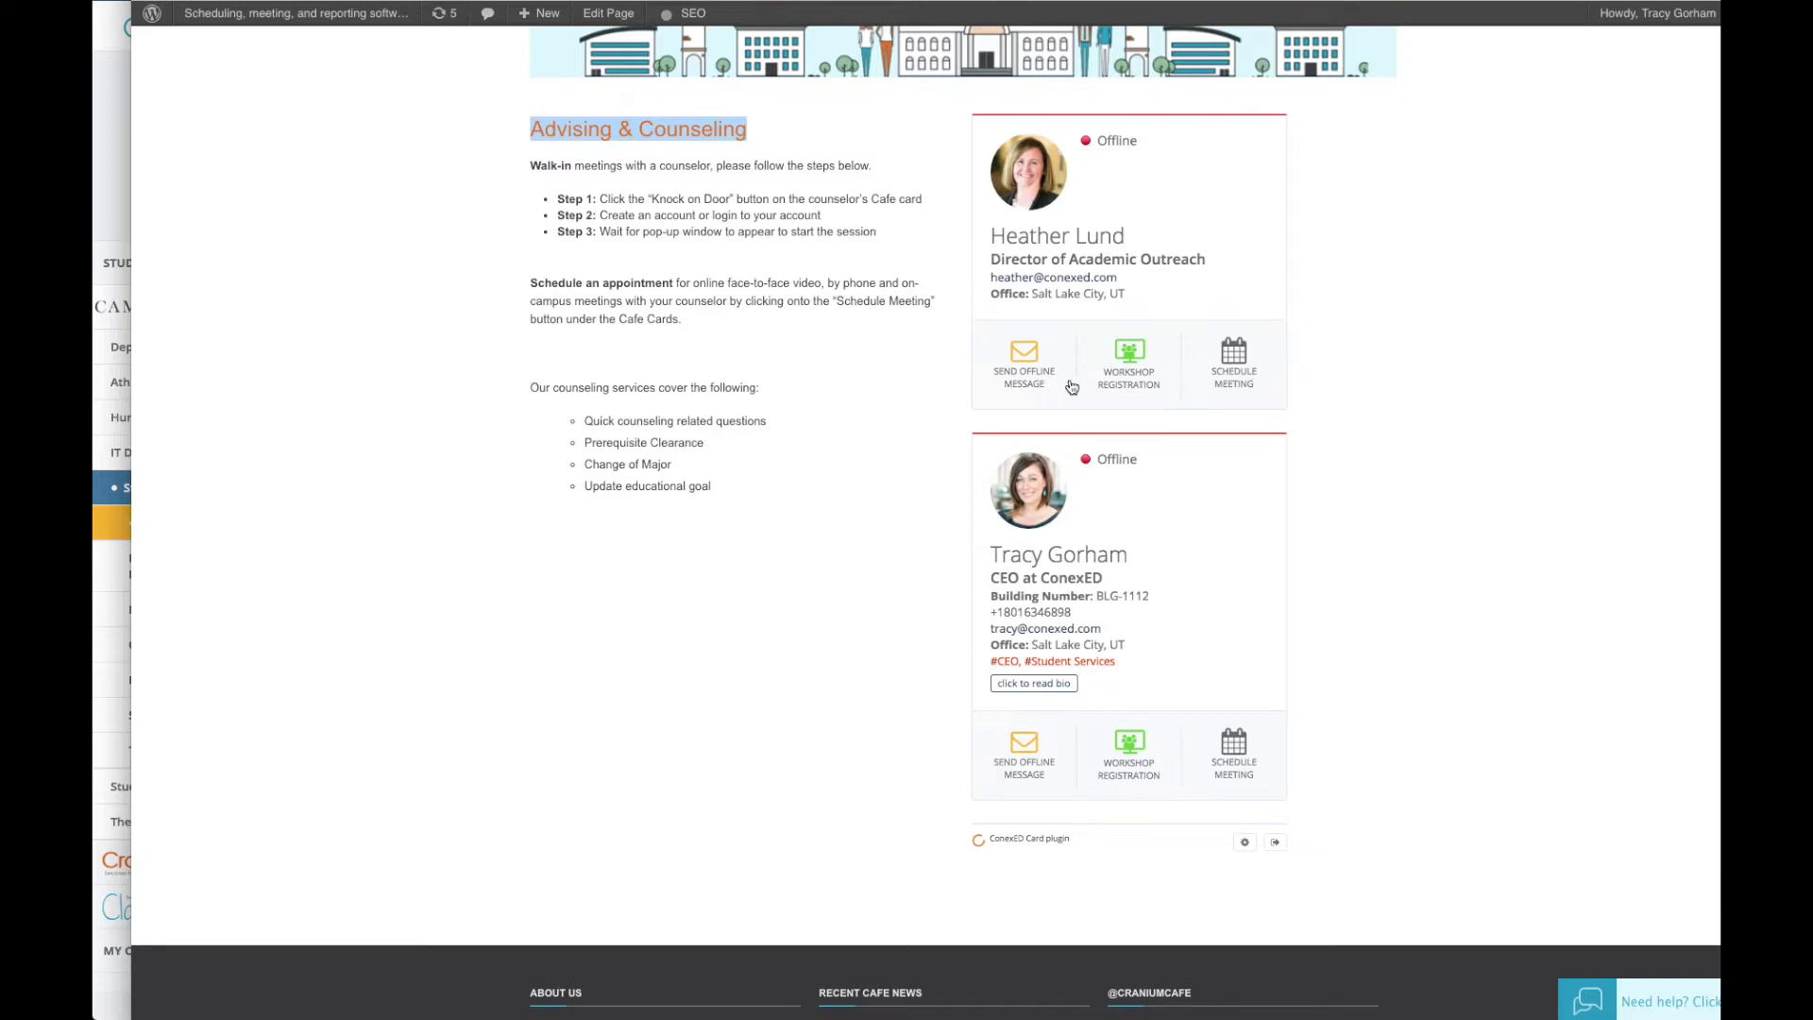
{"action": "left_click", "coordinate": [1227, 365]}
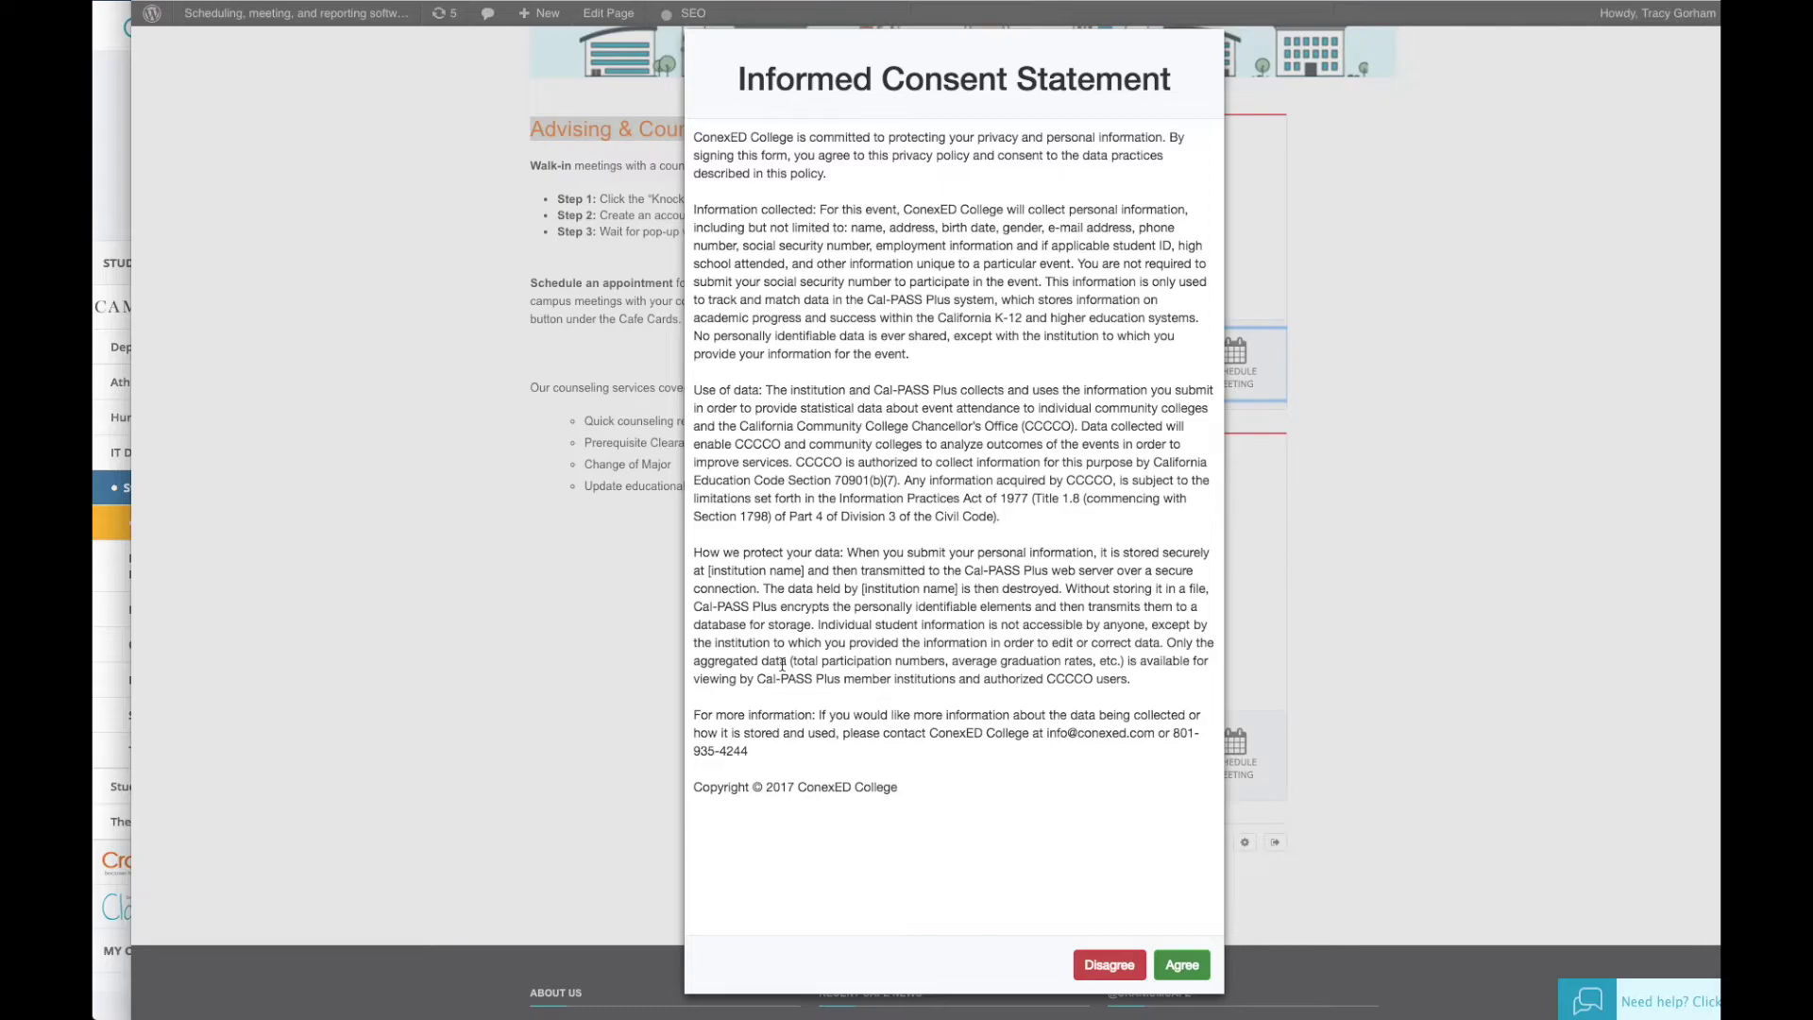
{"action": "left_click", "coordinate": [1182, 965]}
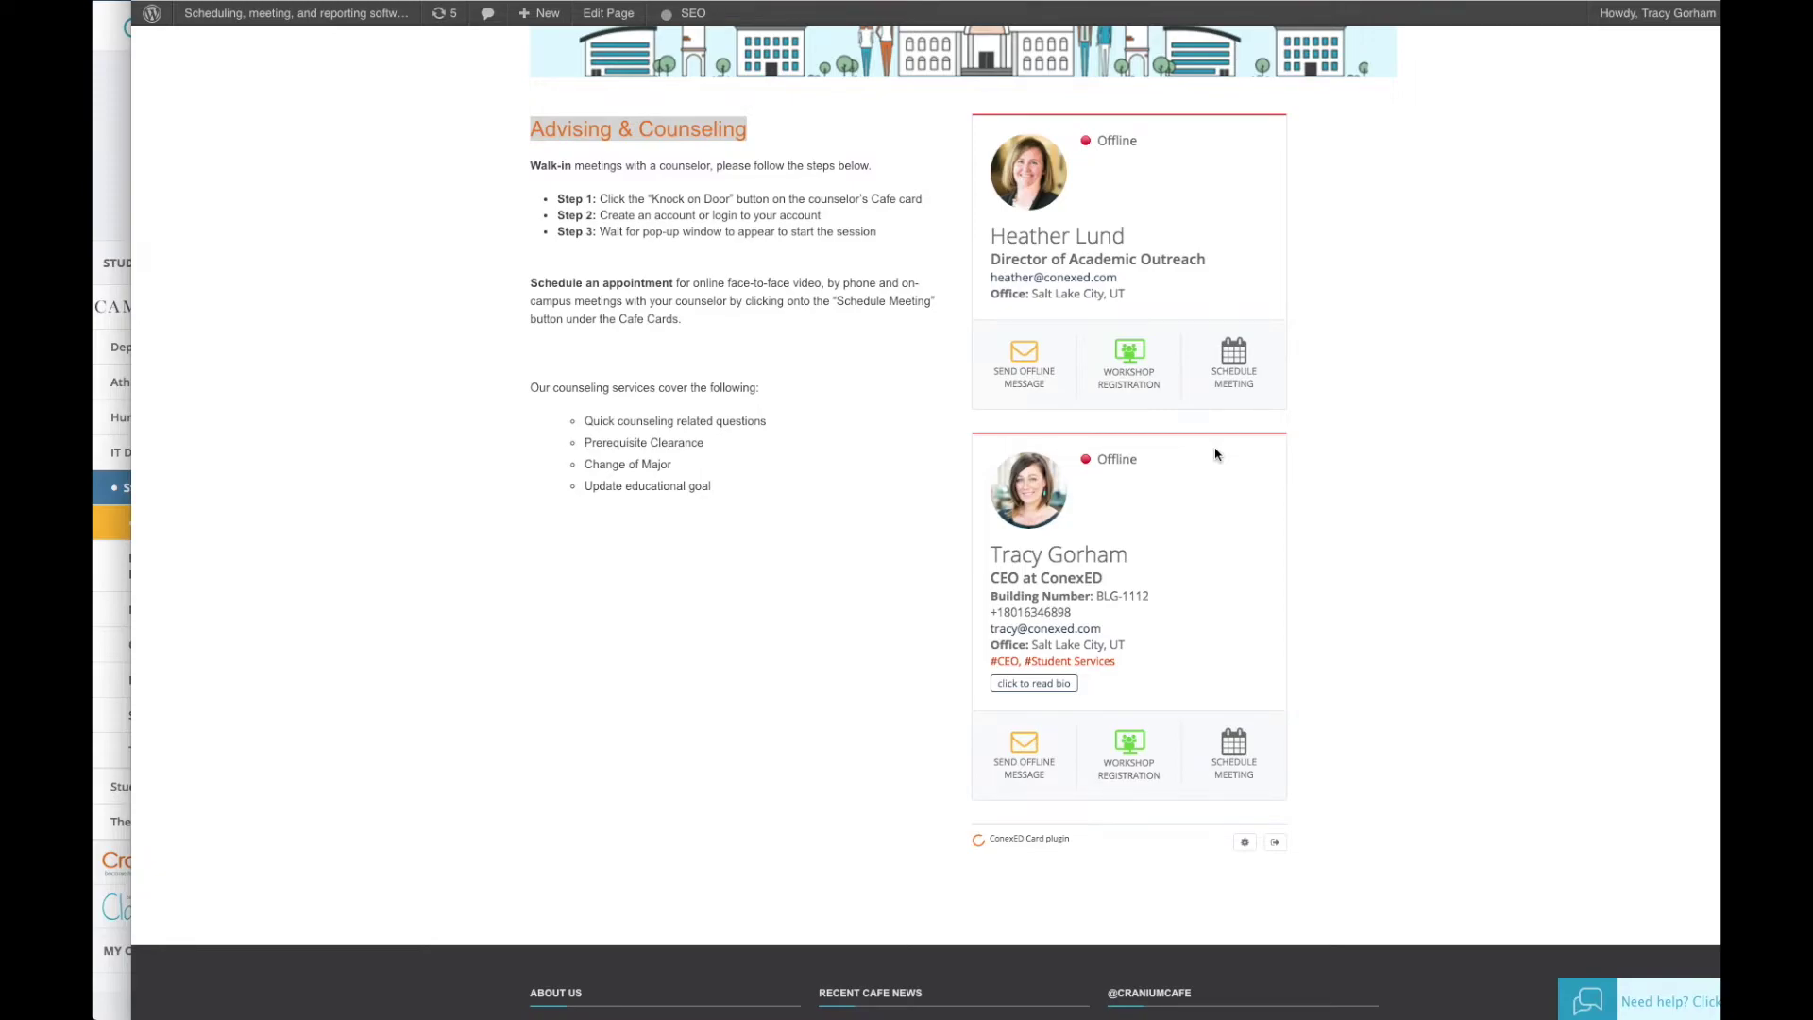
{"action": "left_click", "coordinate": [113, 502]}
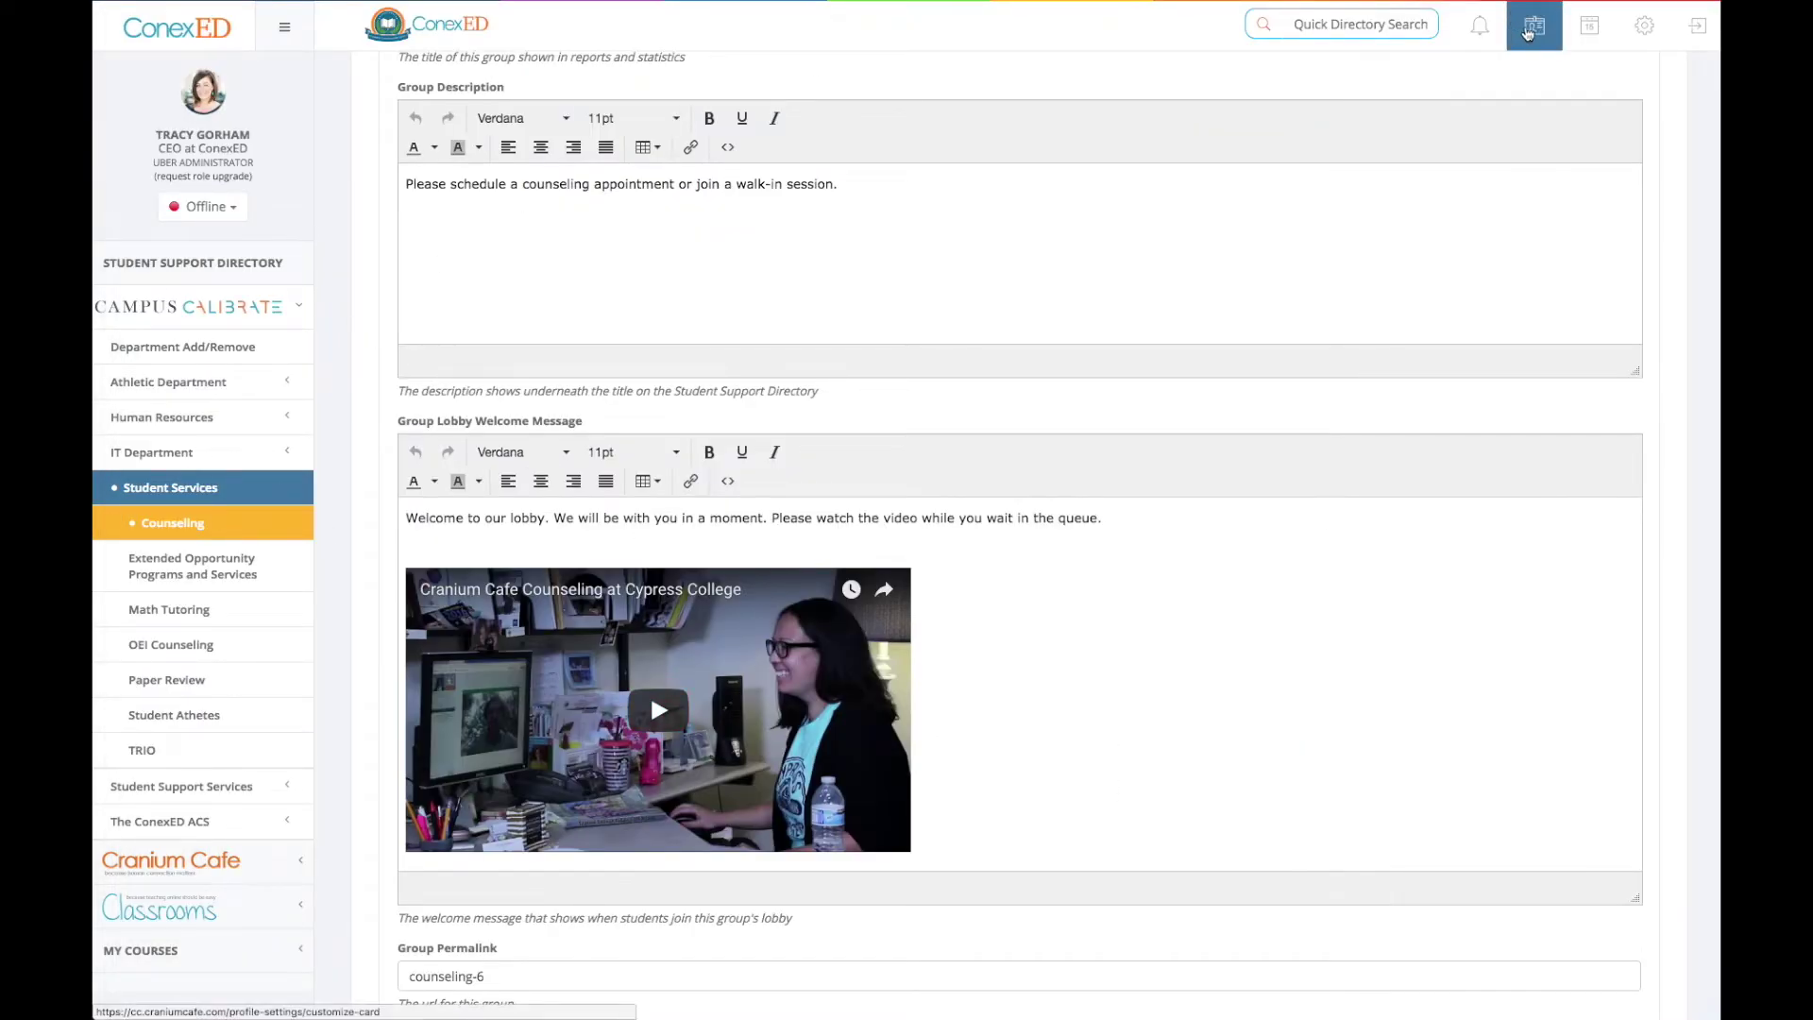
Step: Open Customize Card from the top bar, select the webpage embed code, and preview the card
{"action": "left_click", "coordinate": [1529, 31]}
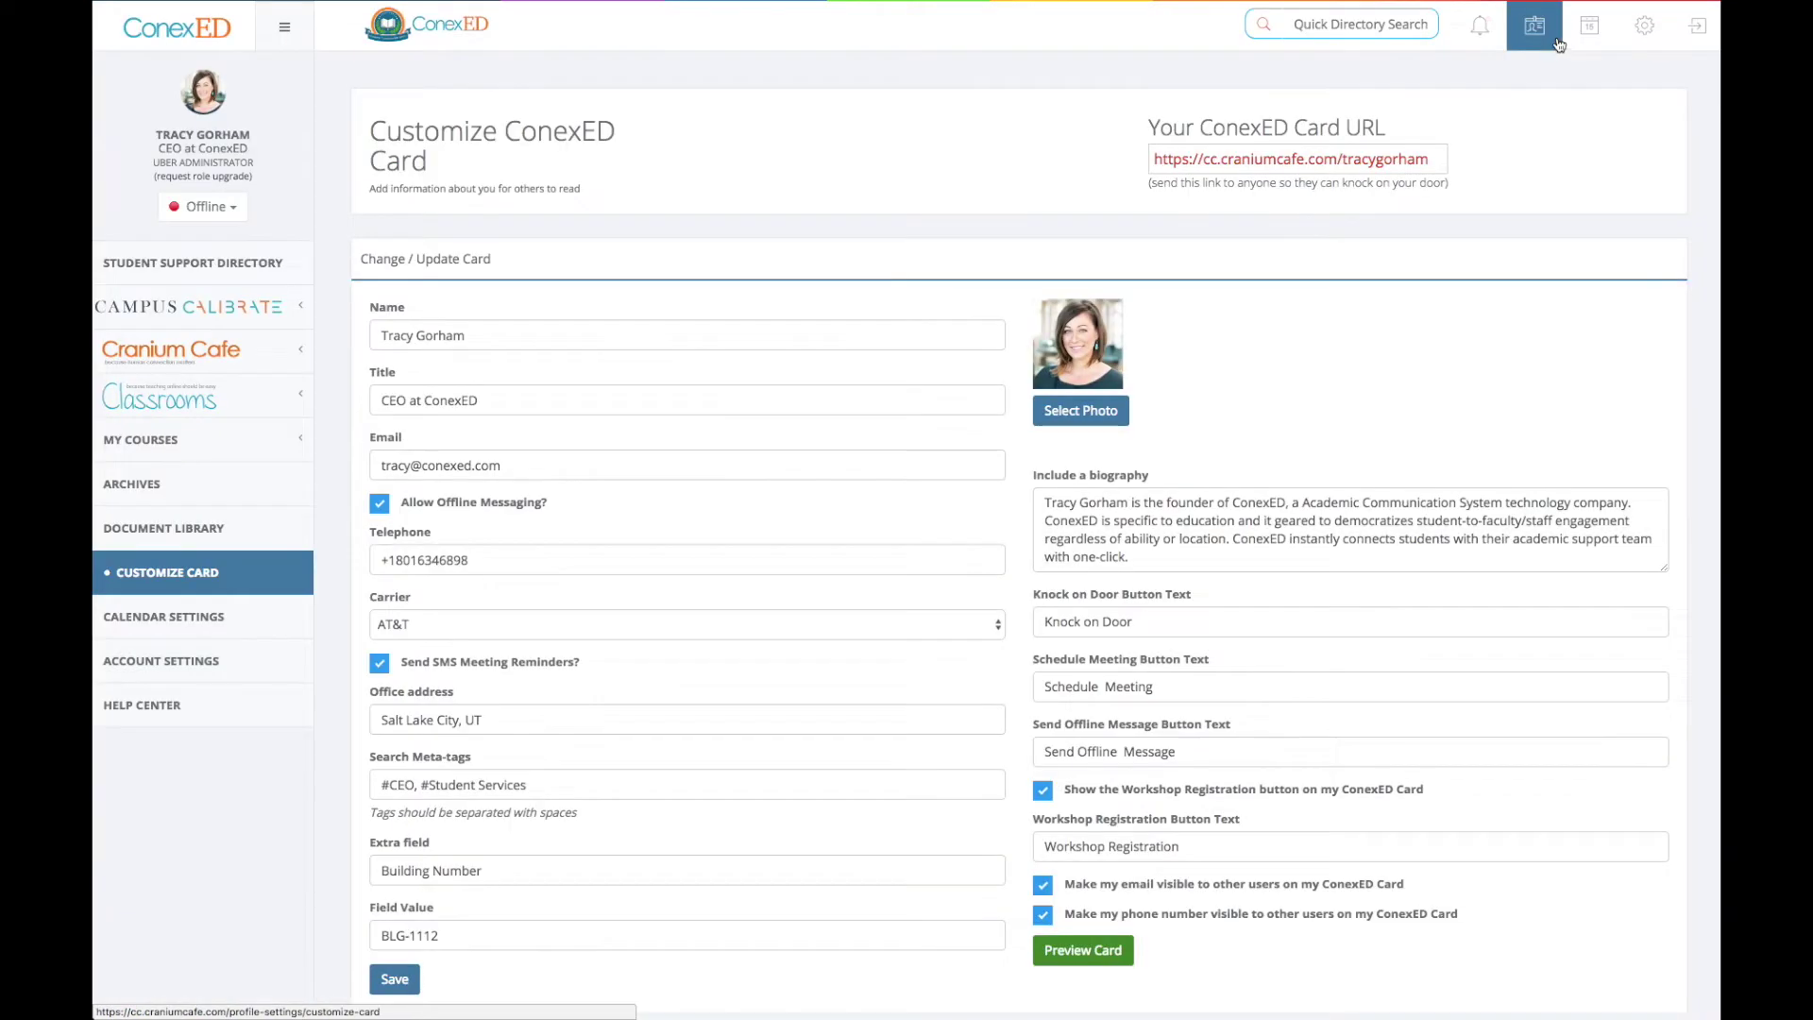
{"action": "scroll", "coordinate": [1302, 677], "scroll_direction": "down", "scroll_amount": 5}
{"action": "scroll", "coordinate": [1303, 677], "scroll_direction": "down", "scroll_amount": 4}
{"action": "left_click_drag", "start_coordinate": [1662, 401], "coordinate": [1659, 749]}
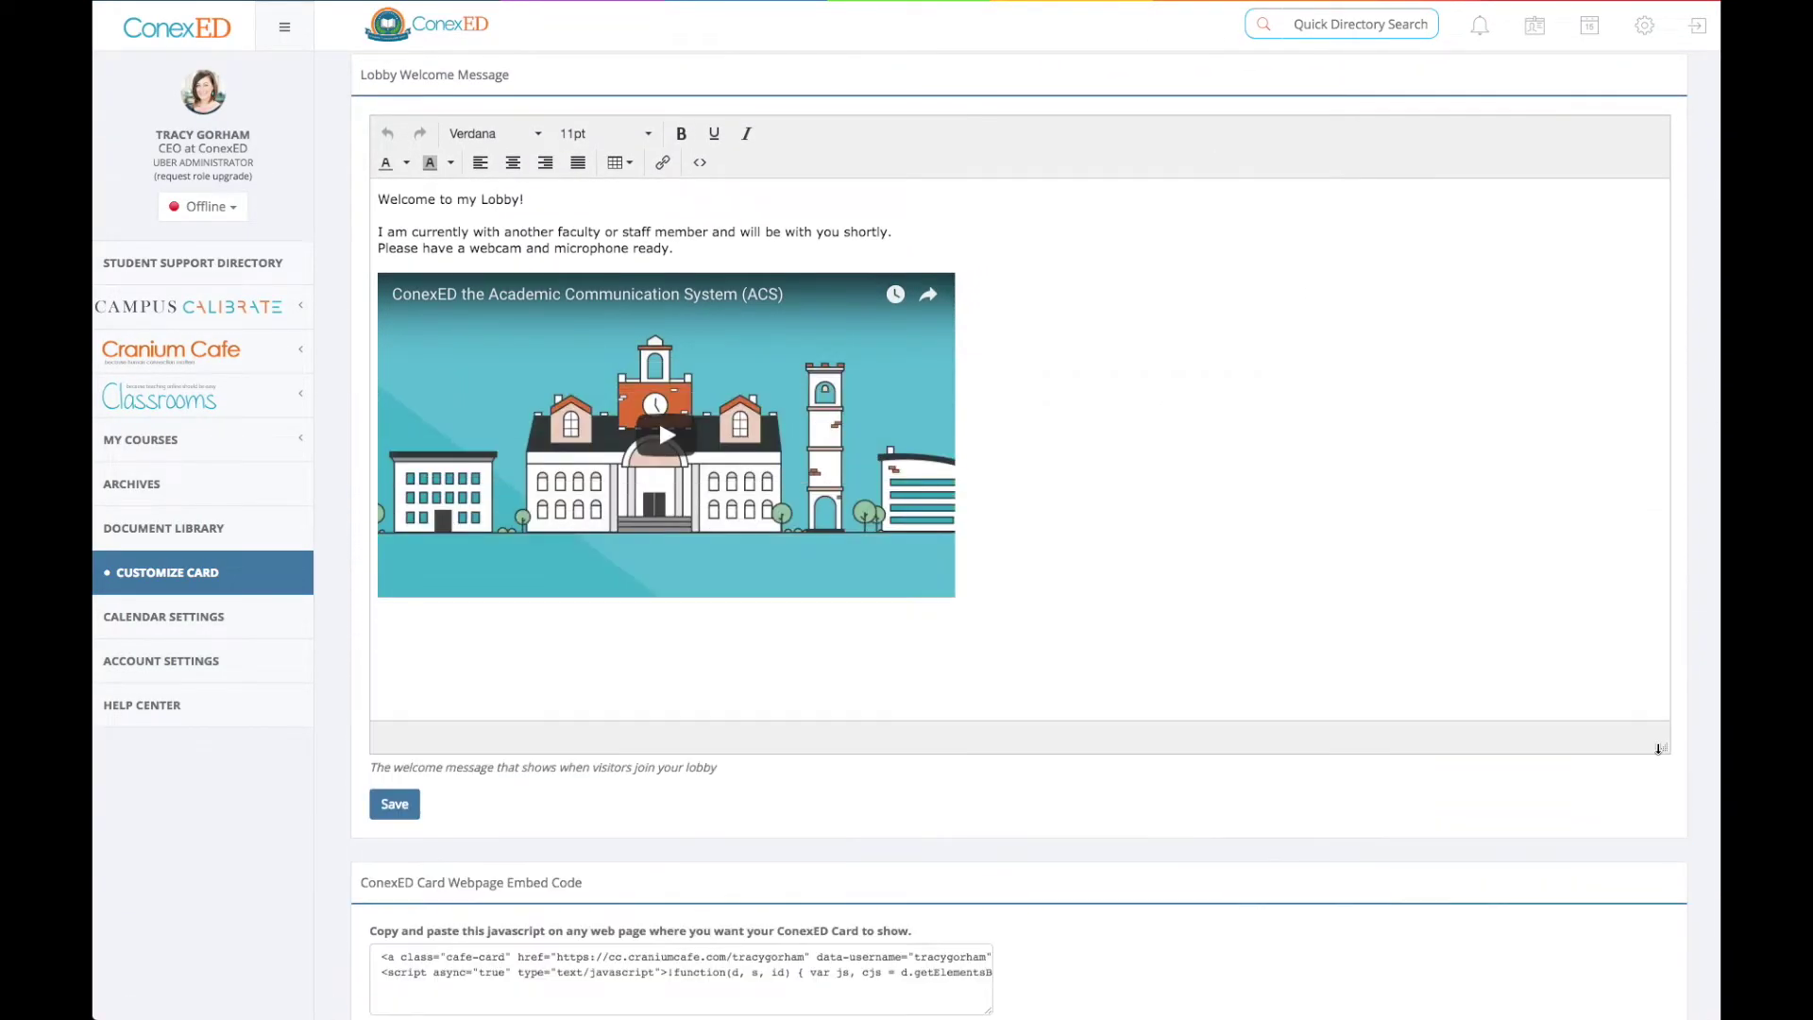
{"action": "scroll", "coordinate": [1308, 641], "scroll_direction": "down", "scroll_amount": 4}
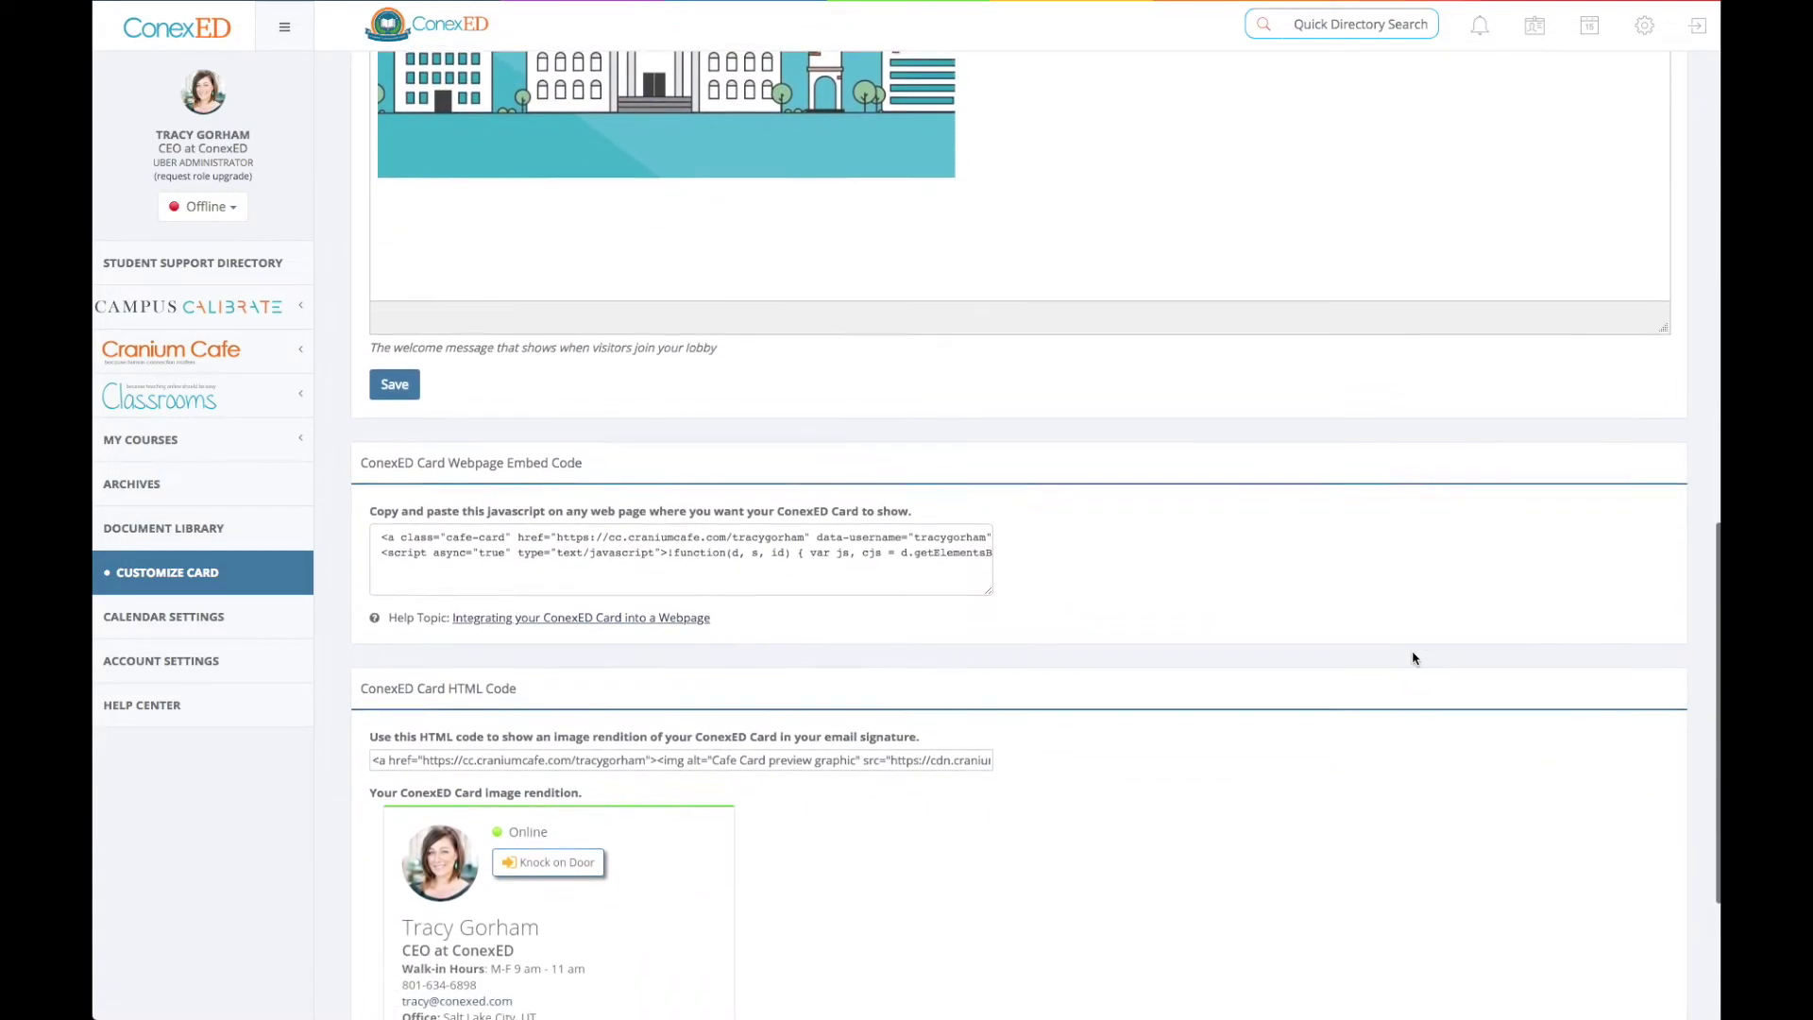
{"action": "left_click", "coordinate": [600, 515]}
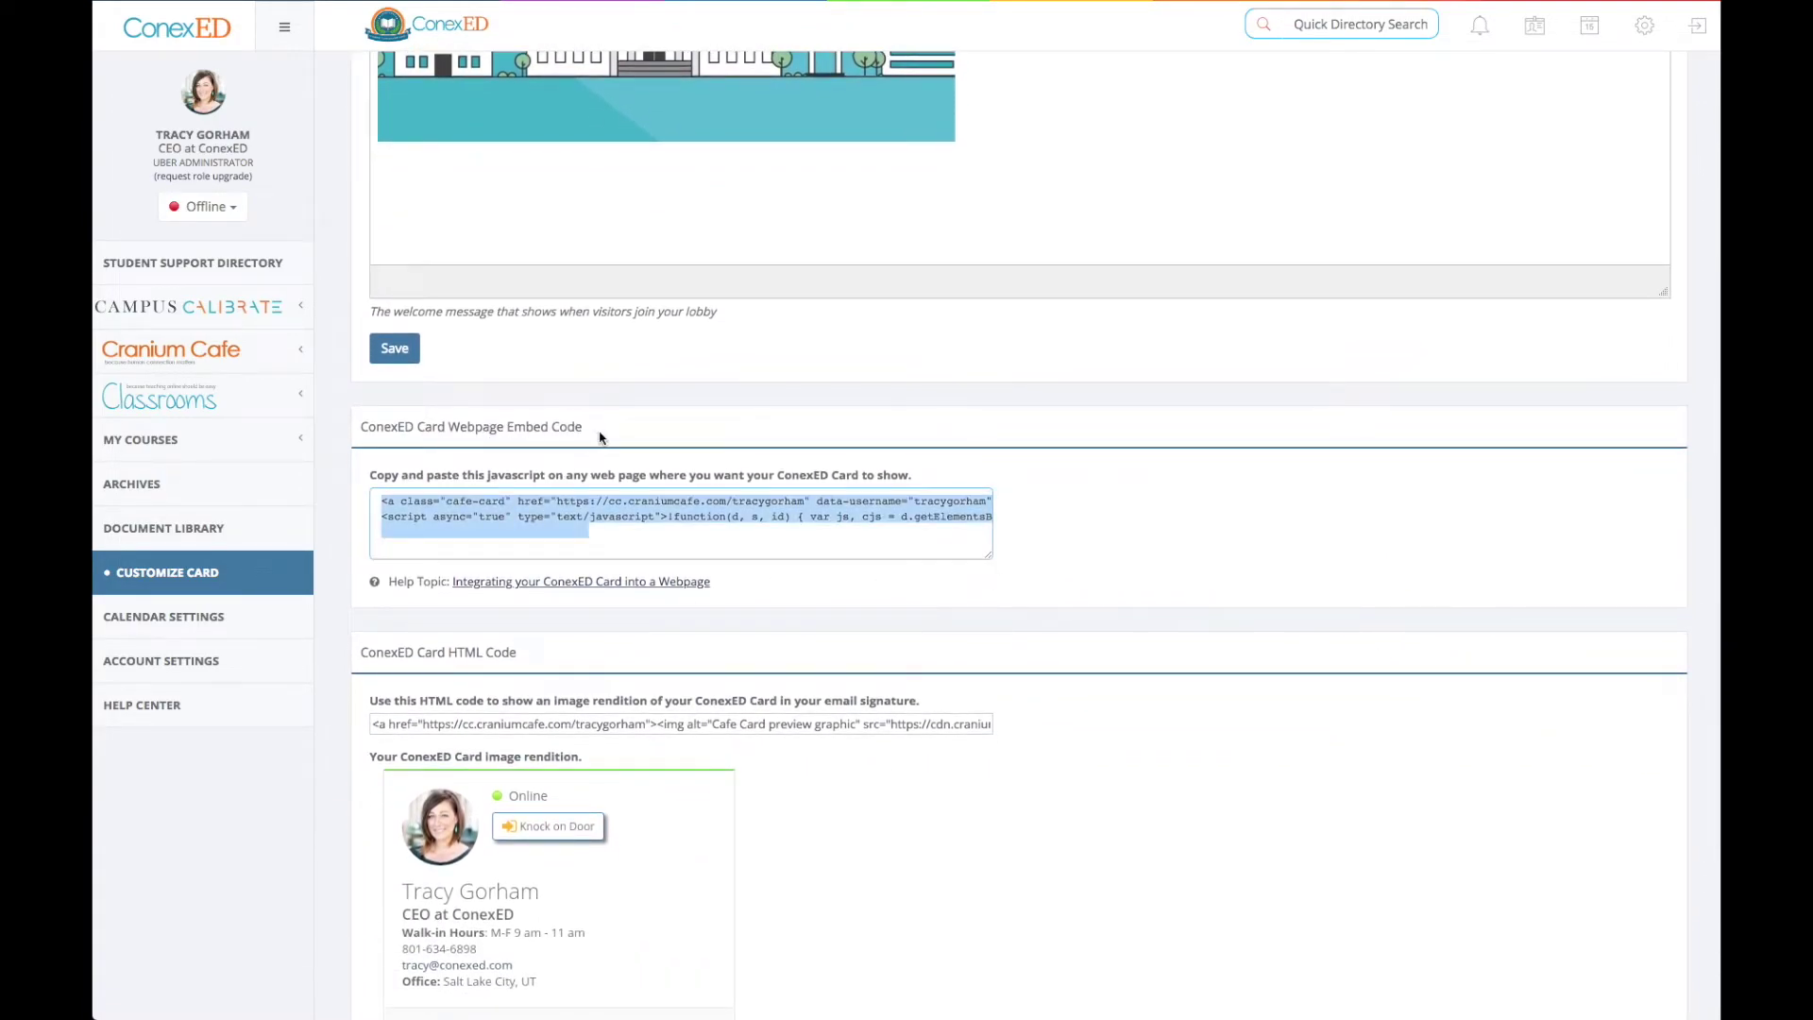
{"action": "scroll", "coordinate": [1086, 722], "scroll_direction": "down", "scroll_amount": 1}
{"action": "scroll", "coordinate": [1133, 699], "scroll_direction": "up", "scroll_amount": 9}
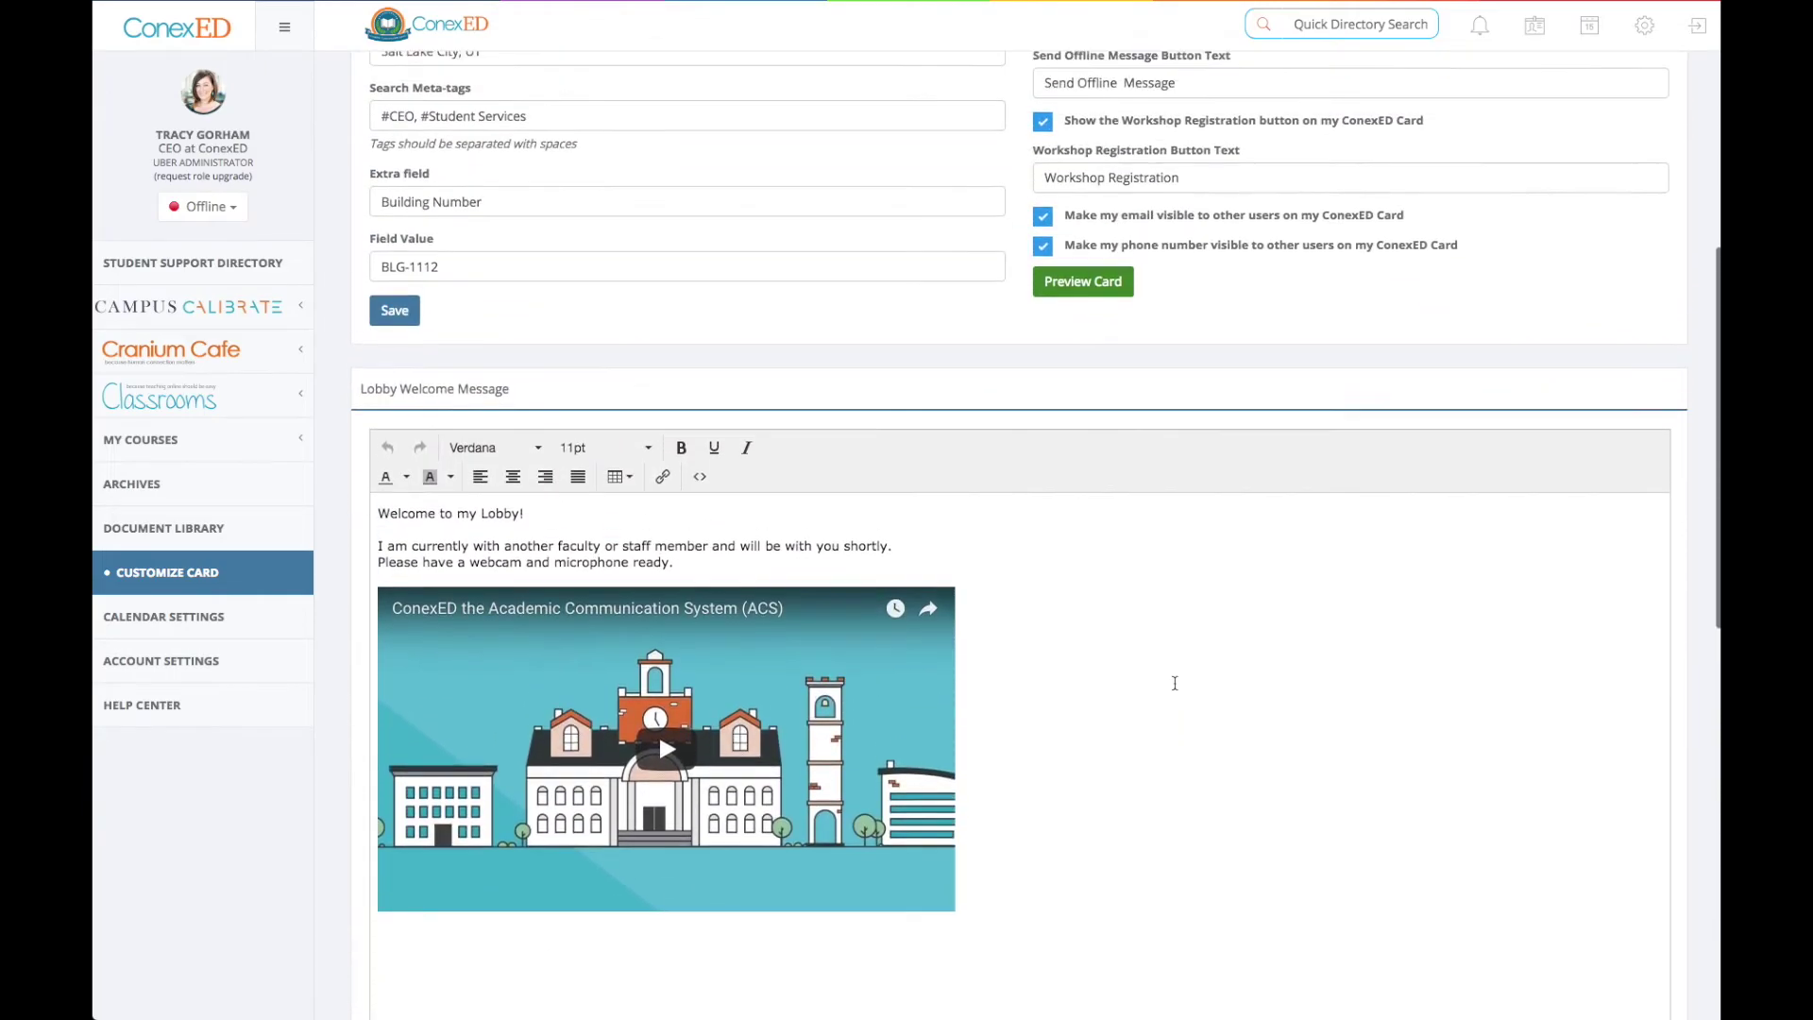
{"action": "left_click", "coordinate": [1083, 351]}
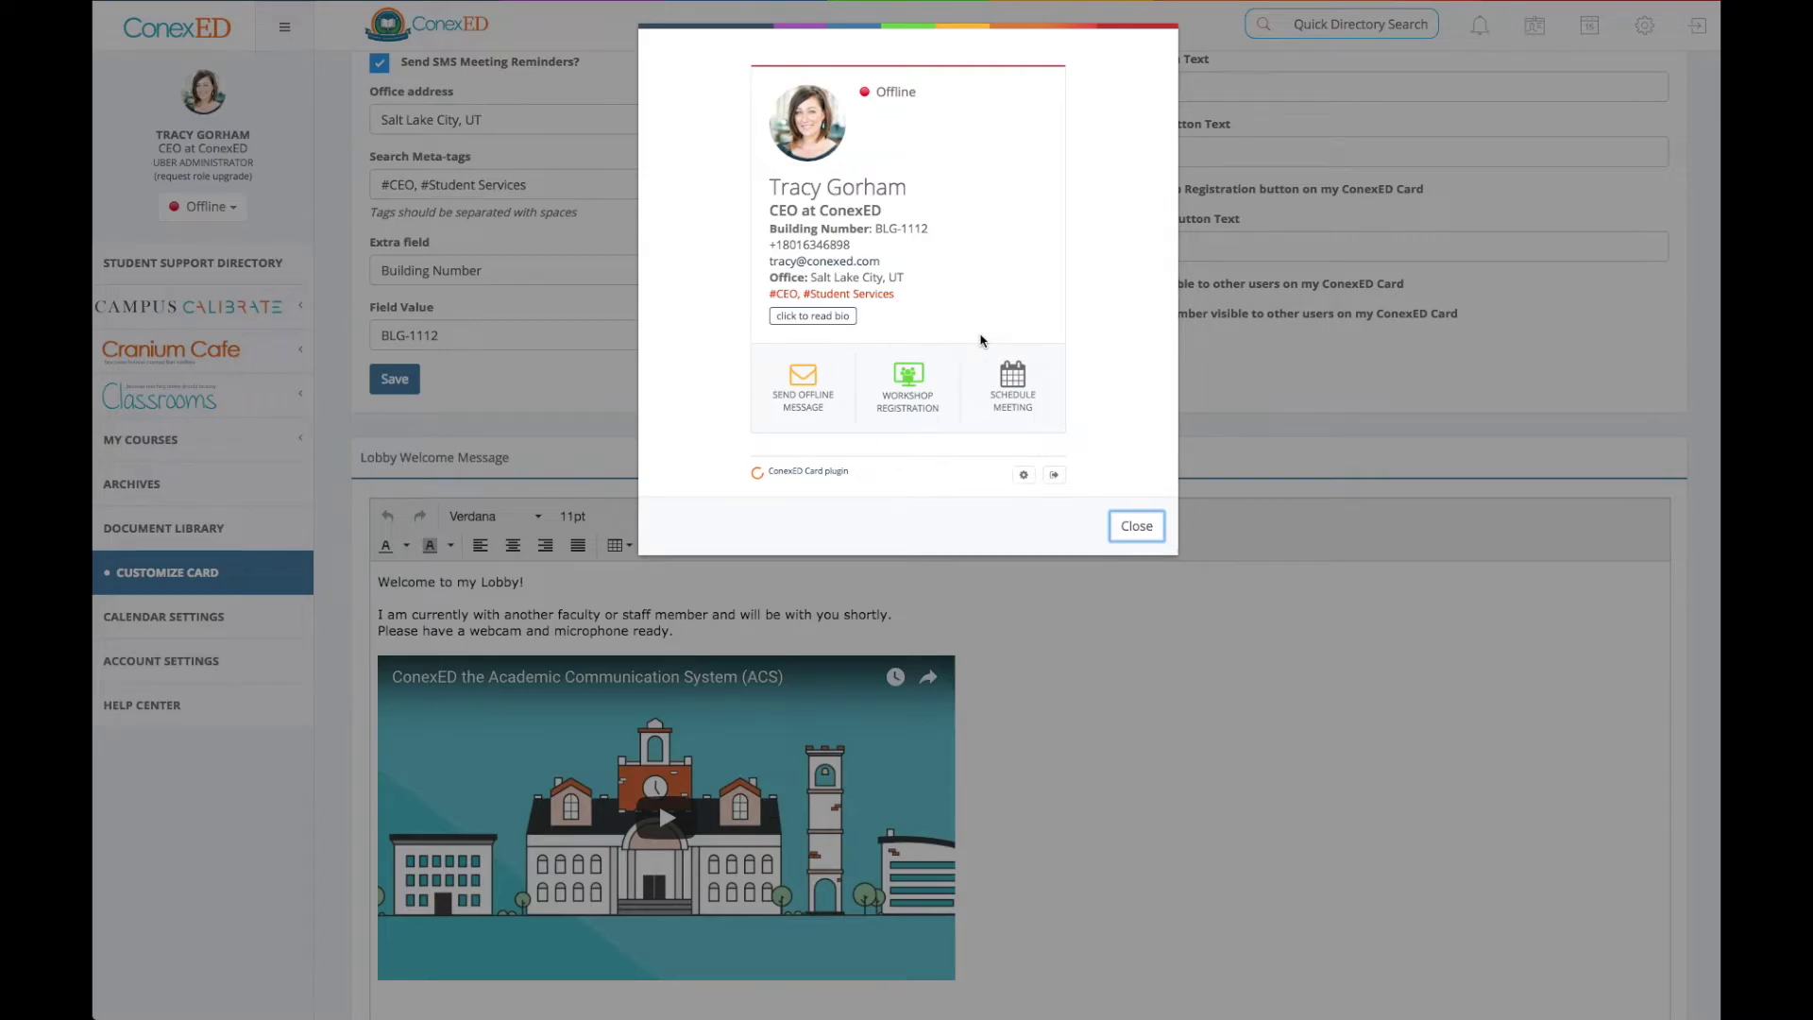
{"action": "left_click", "coordinate": [1154, 689]}
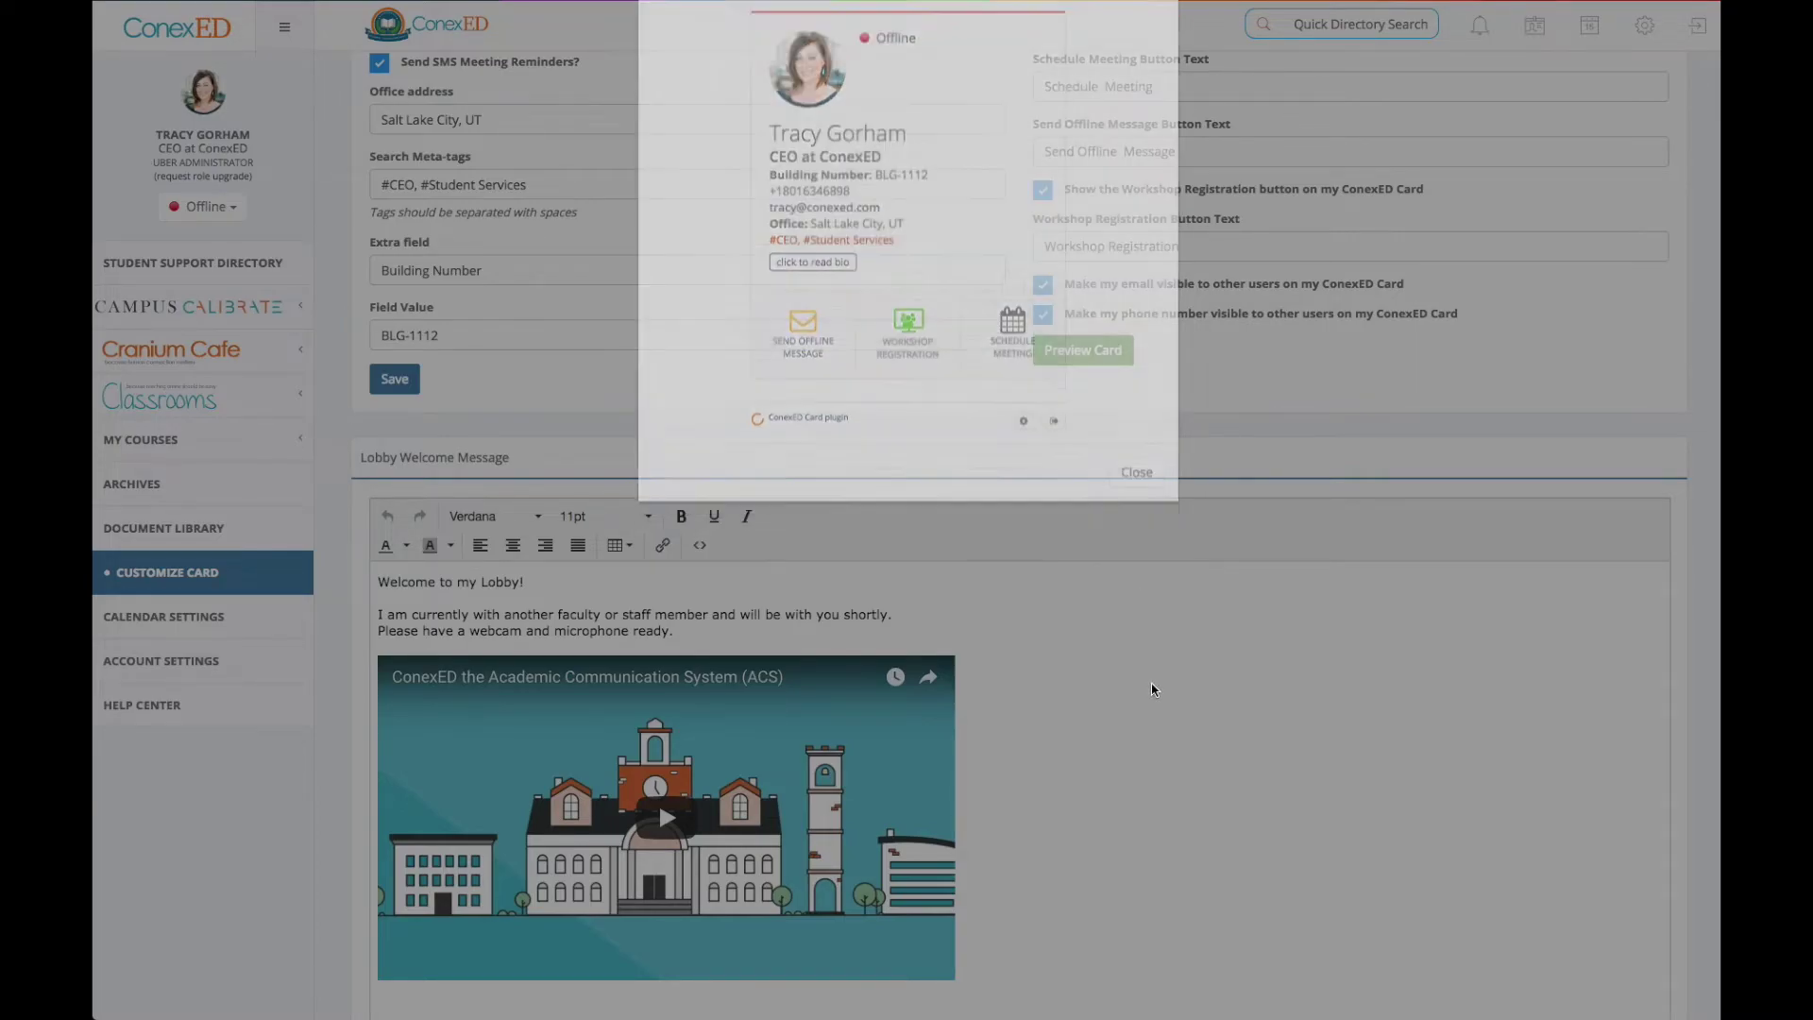
Step: Select the full webpage embed code and its data-username portion
{"action": "scroll", "coordinate": [1160, 691], "scroll_direction": "down", "scroll_amount": 8}
{"action": "left_click", "coordinate": [699, 623]}
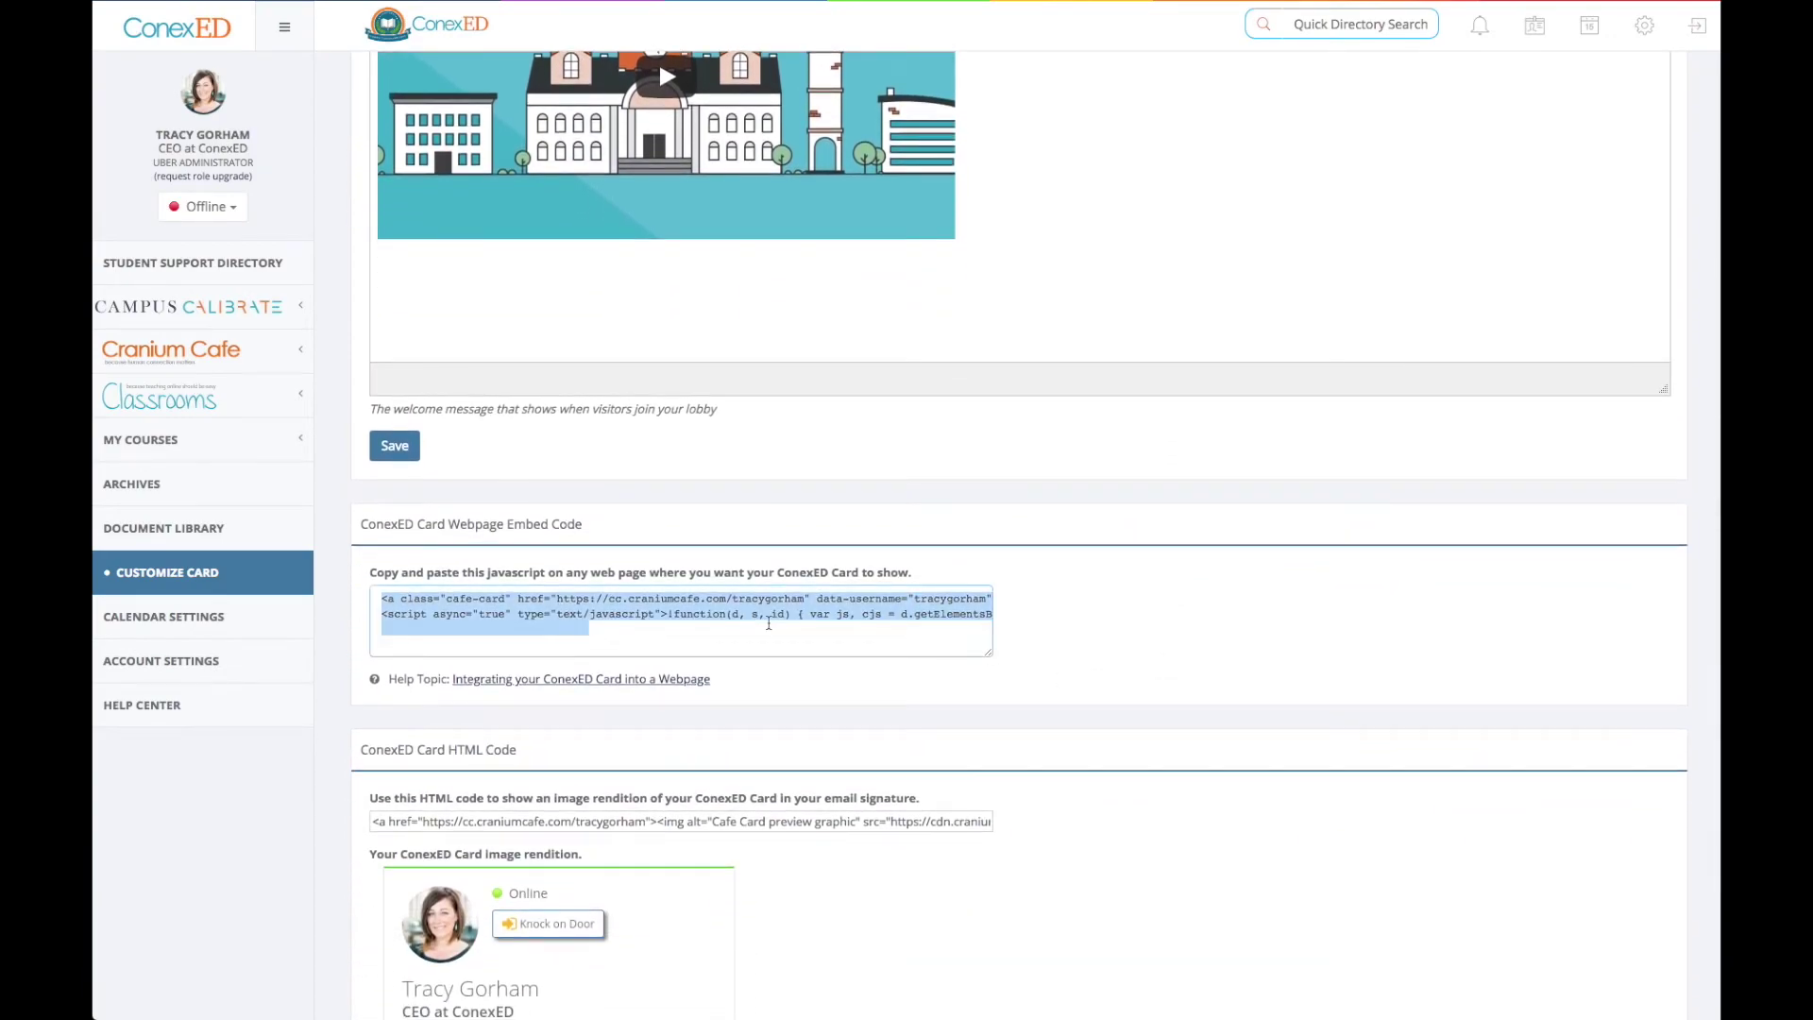
{"action": "left_click", "coordinate": [704, 615]}
{"action": "left_click_drag", "start_coordinate": [705, 614], "coordinate": [1001, 624]}
{"action": "left_click", "coordinate": [813, 597]}
{"action": "double_click", "coordinate": [812, 598]}
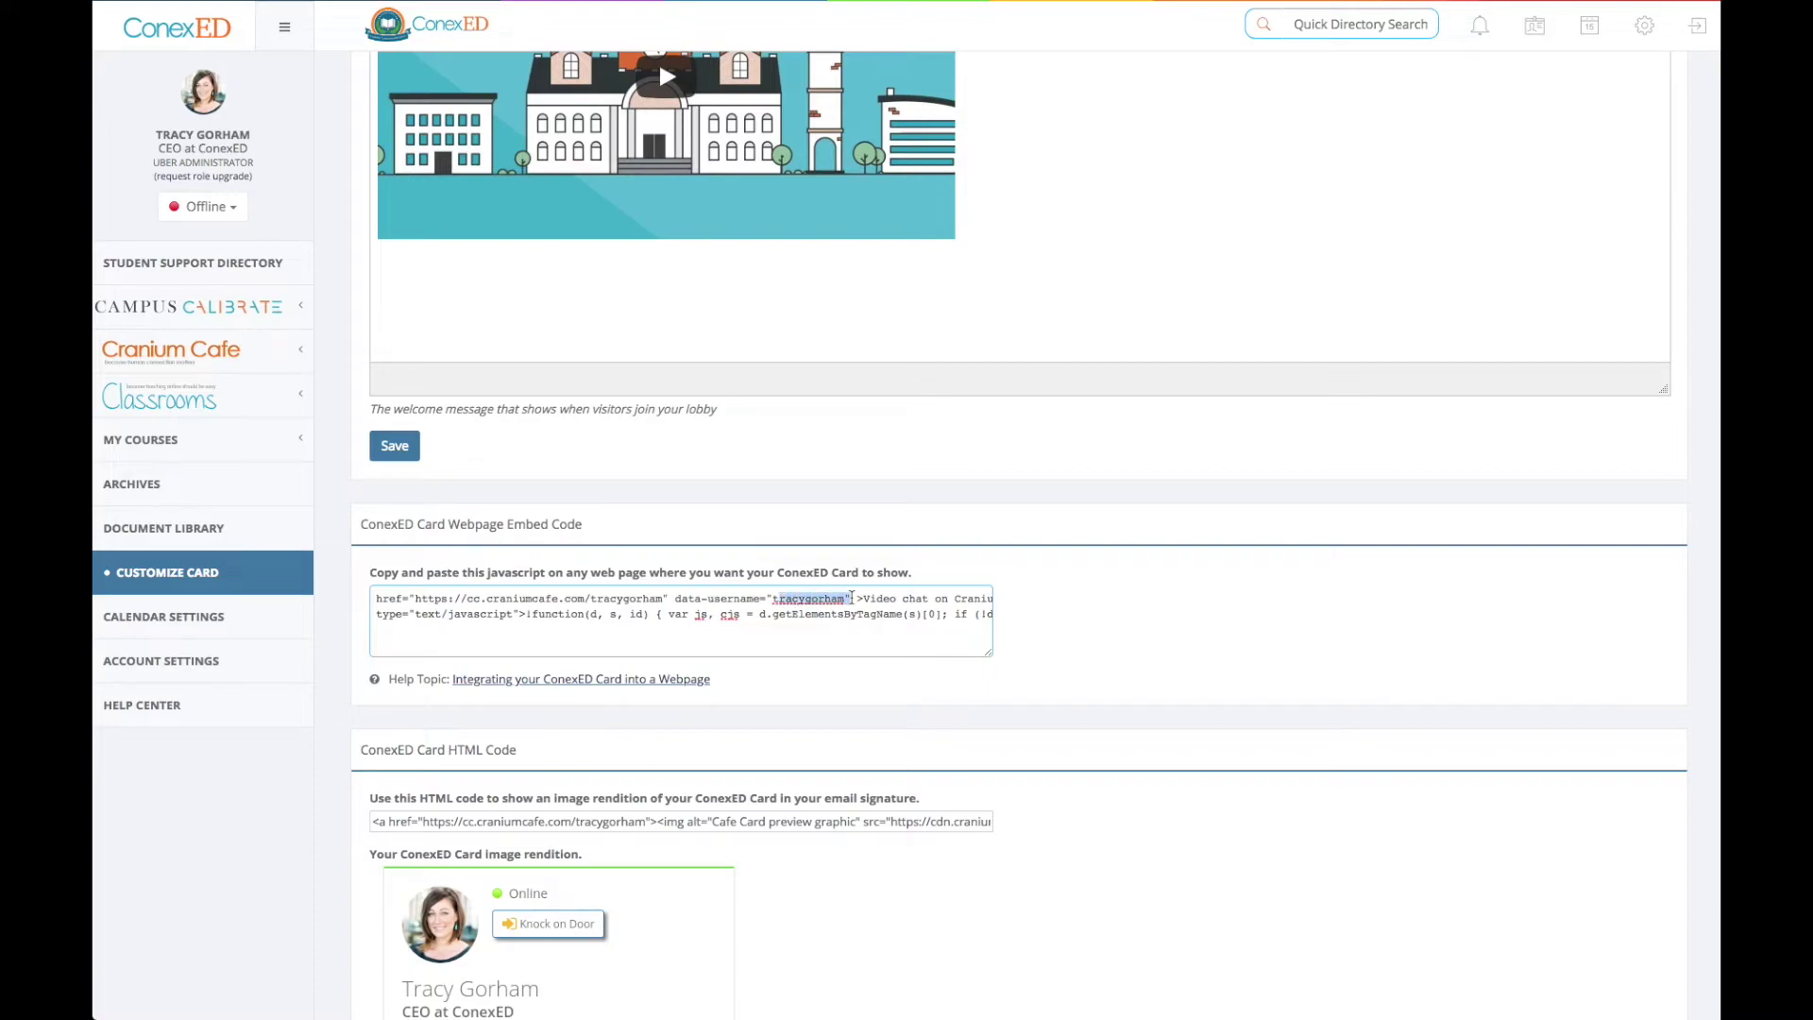
{"action": "key", "text": "ctrl+a"}
{"action": "double_click", "coordinate": [803, 601]}
{"action": "left_click_drag", "start_coordinate": [670, 600], "coordinate": [835, 601]}
{"action": "key", "text": "ctrl+a"}
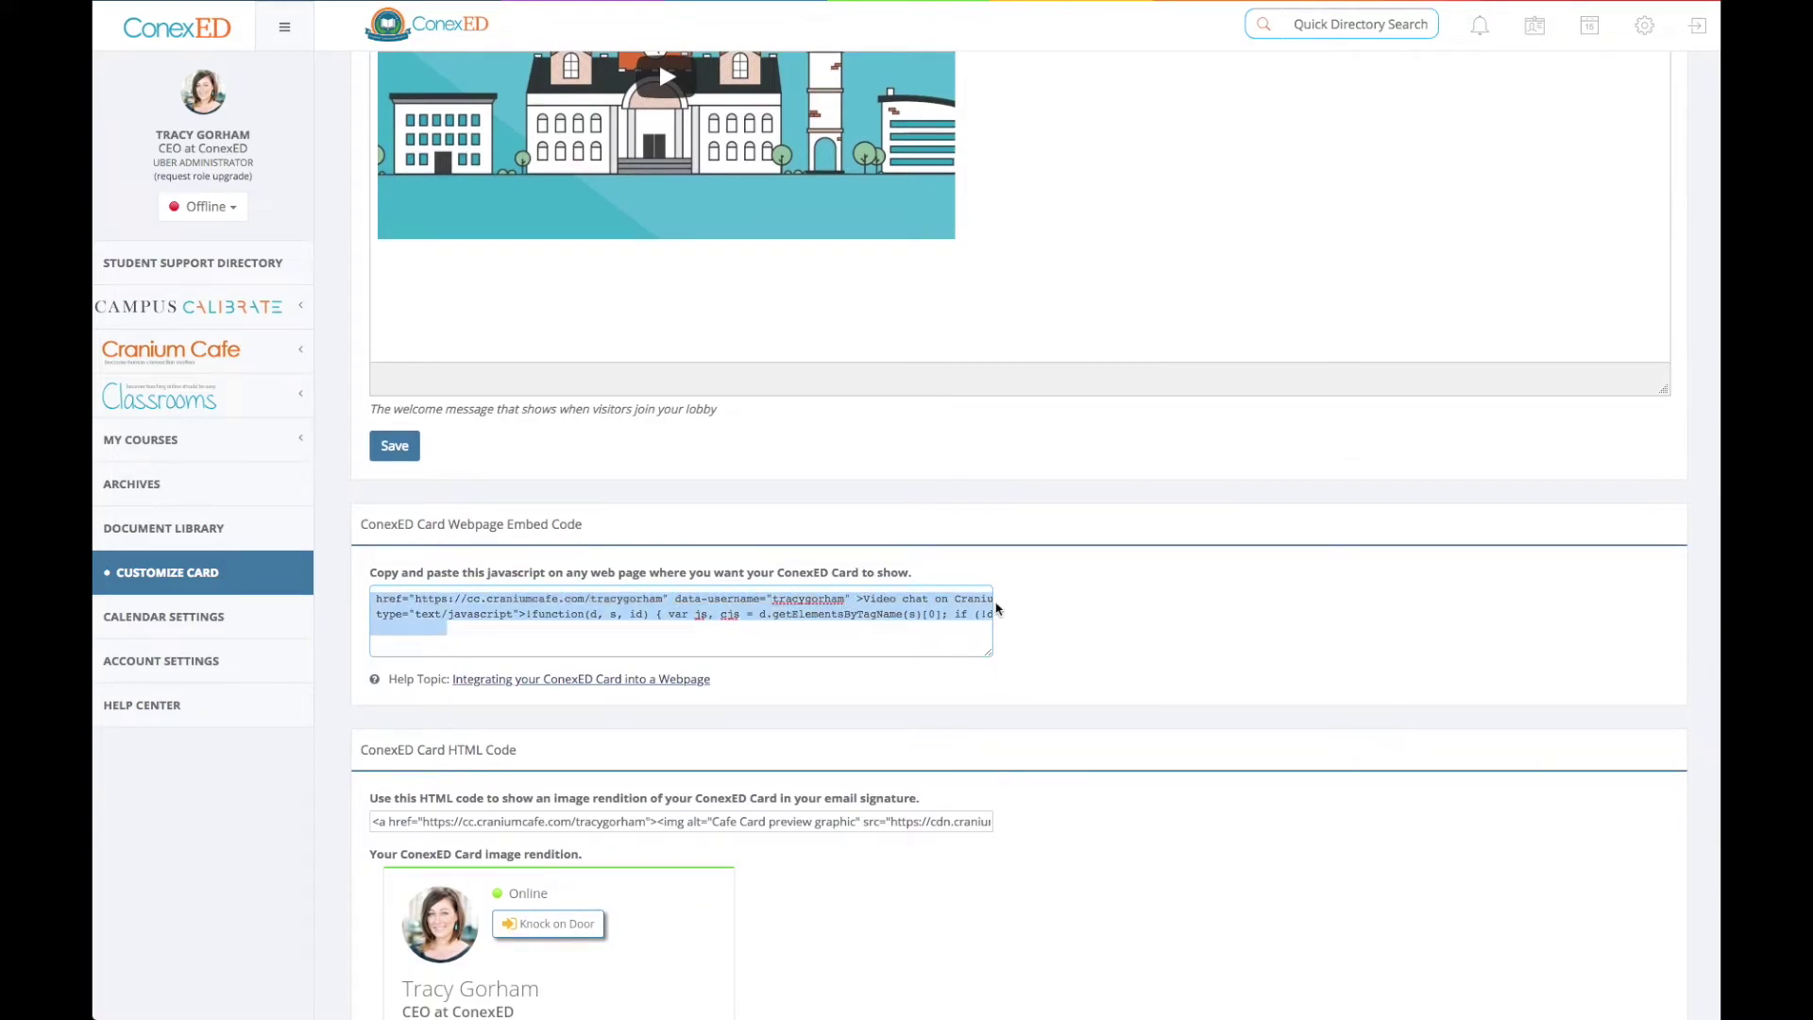
{"action": "left_click", "coordinate": [1104, 601]}
{"action": "left_click", "coordinate": [245, 321]}
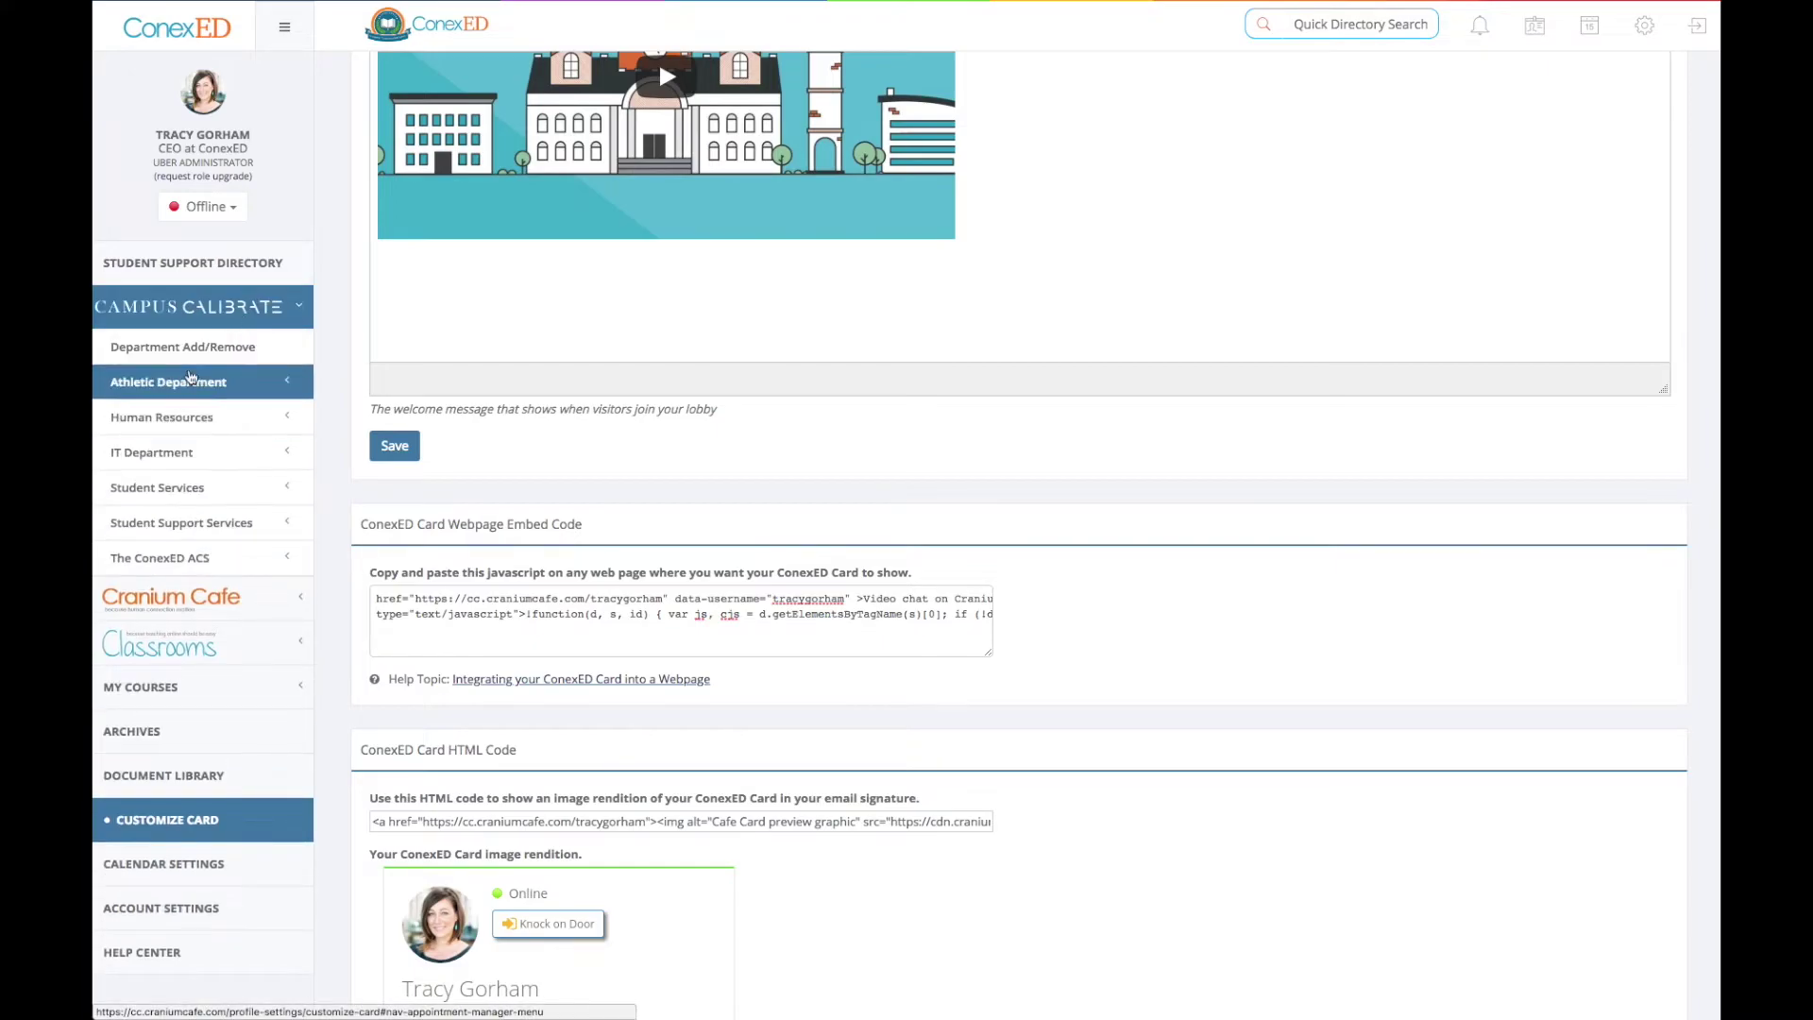
Step: Open the Counseling group's cards under Student Services and bring up its embed code
{"action": "left_click", "coordinate": [165, 488]}
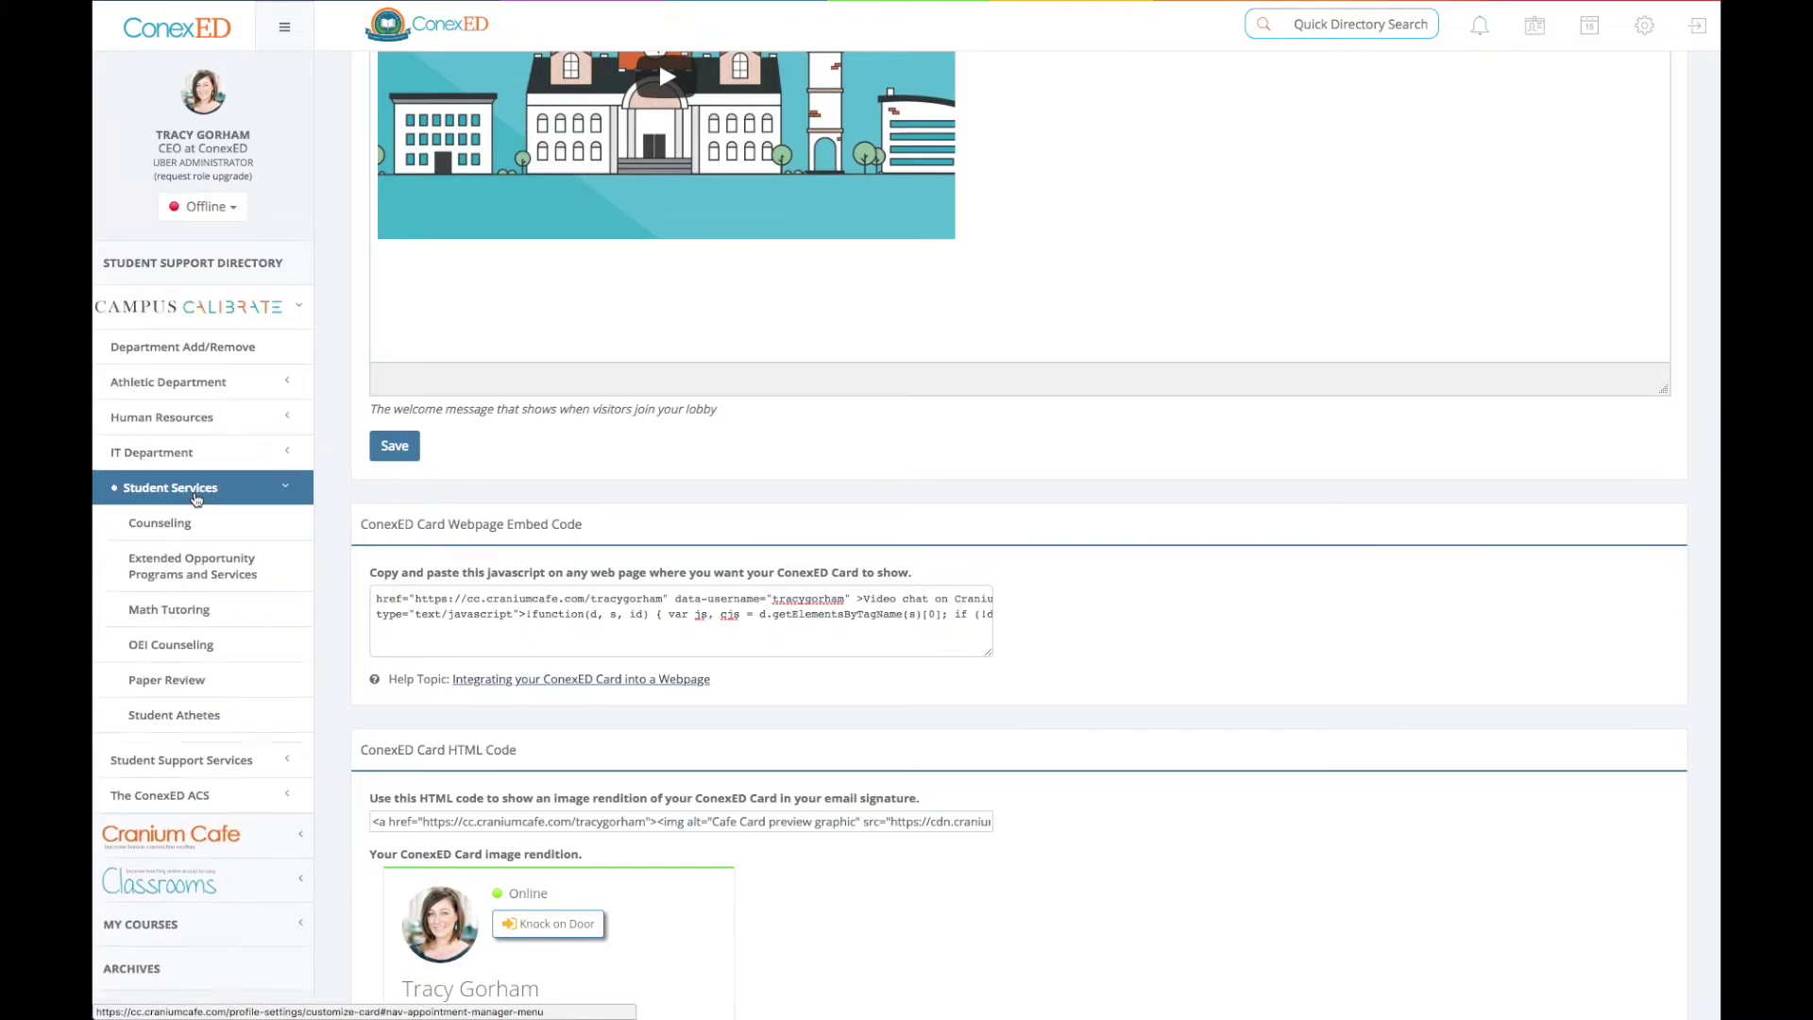
{"action": "left_click", "coordinate": [205, 530]}
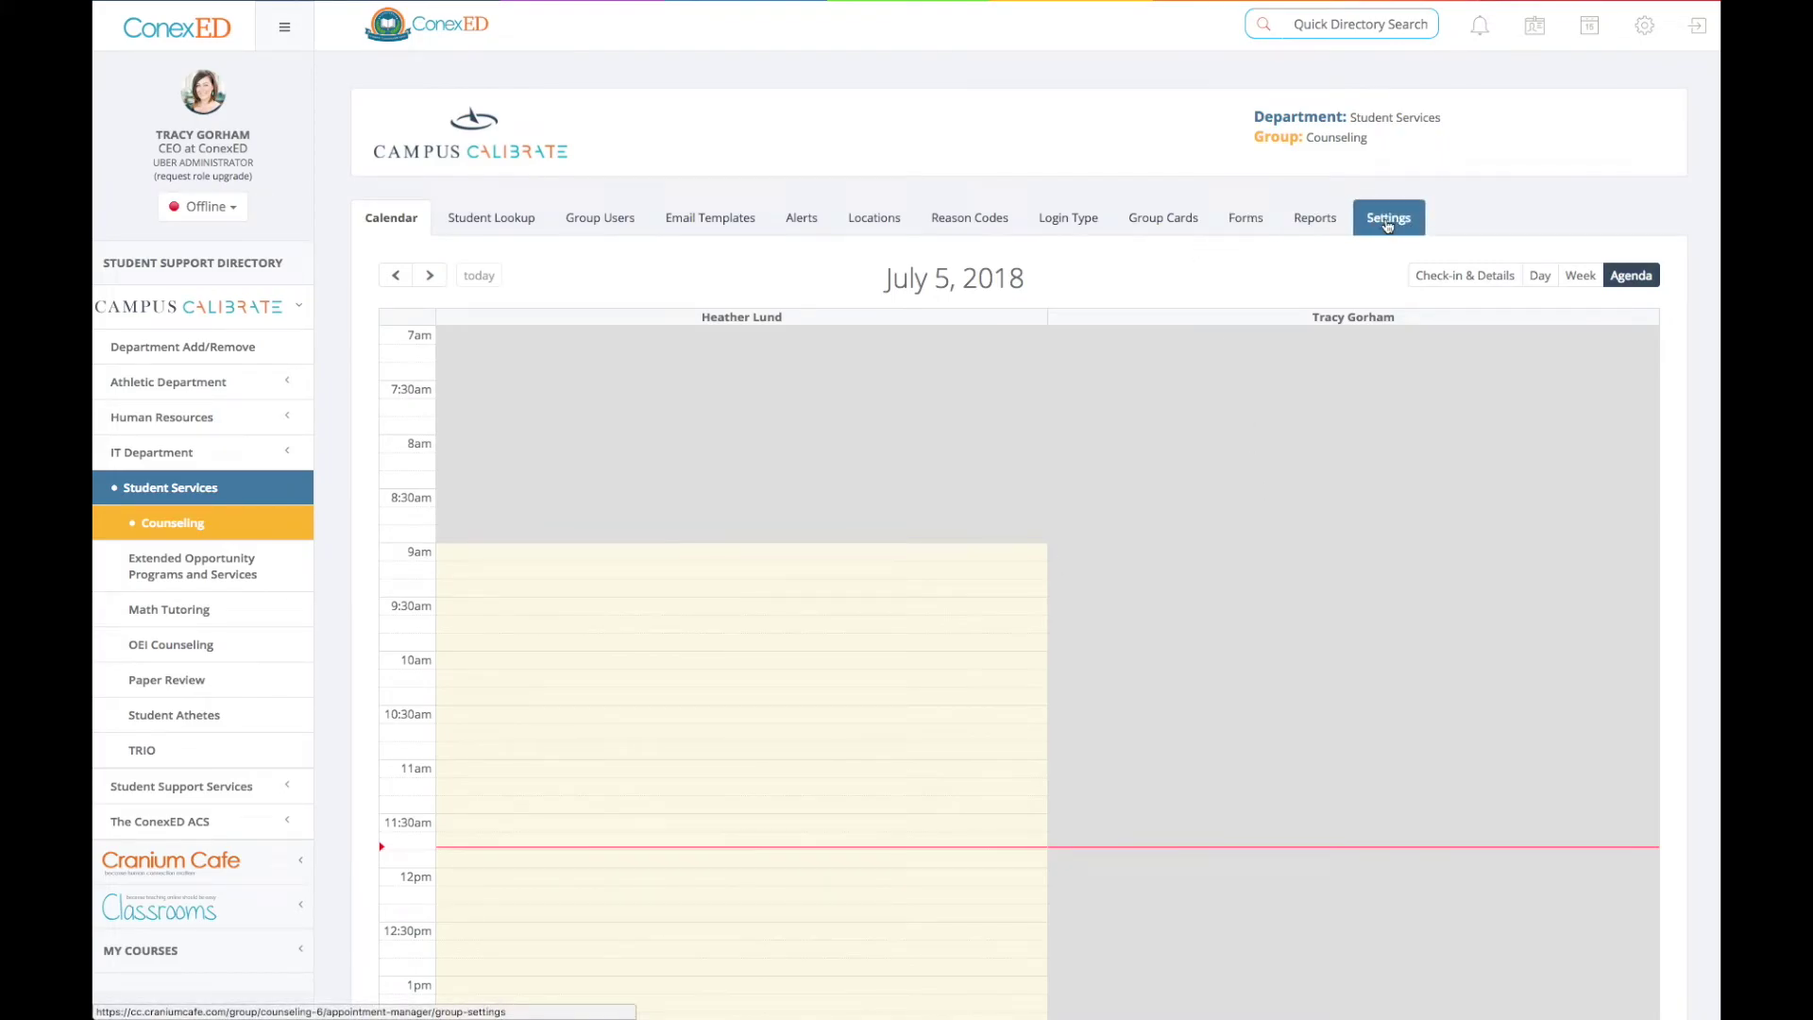
{"action": "left_click", "coordinate": [1165, 221]}
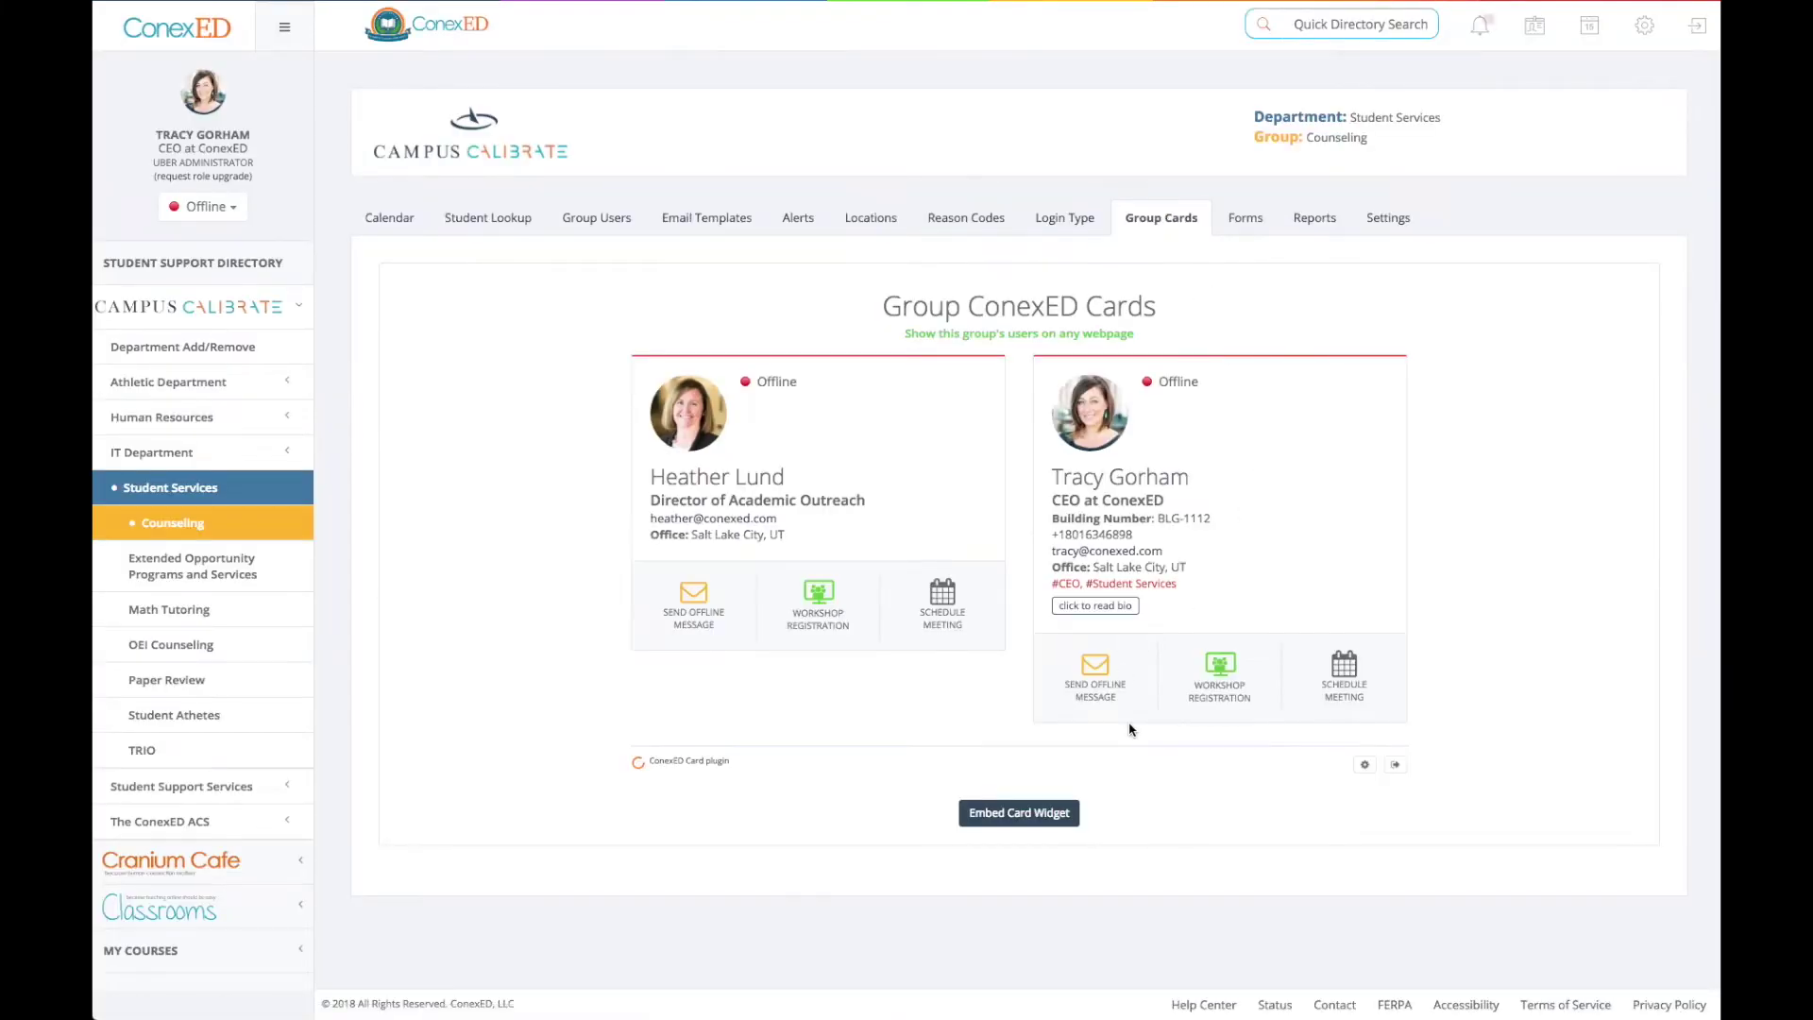
{"action": "left_click", "coordinate": [1022, 816]}
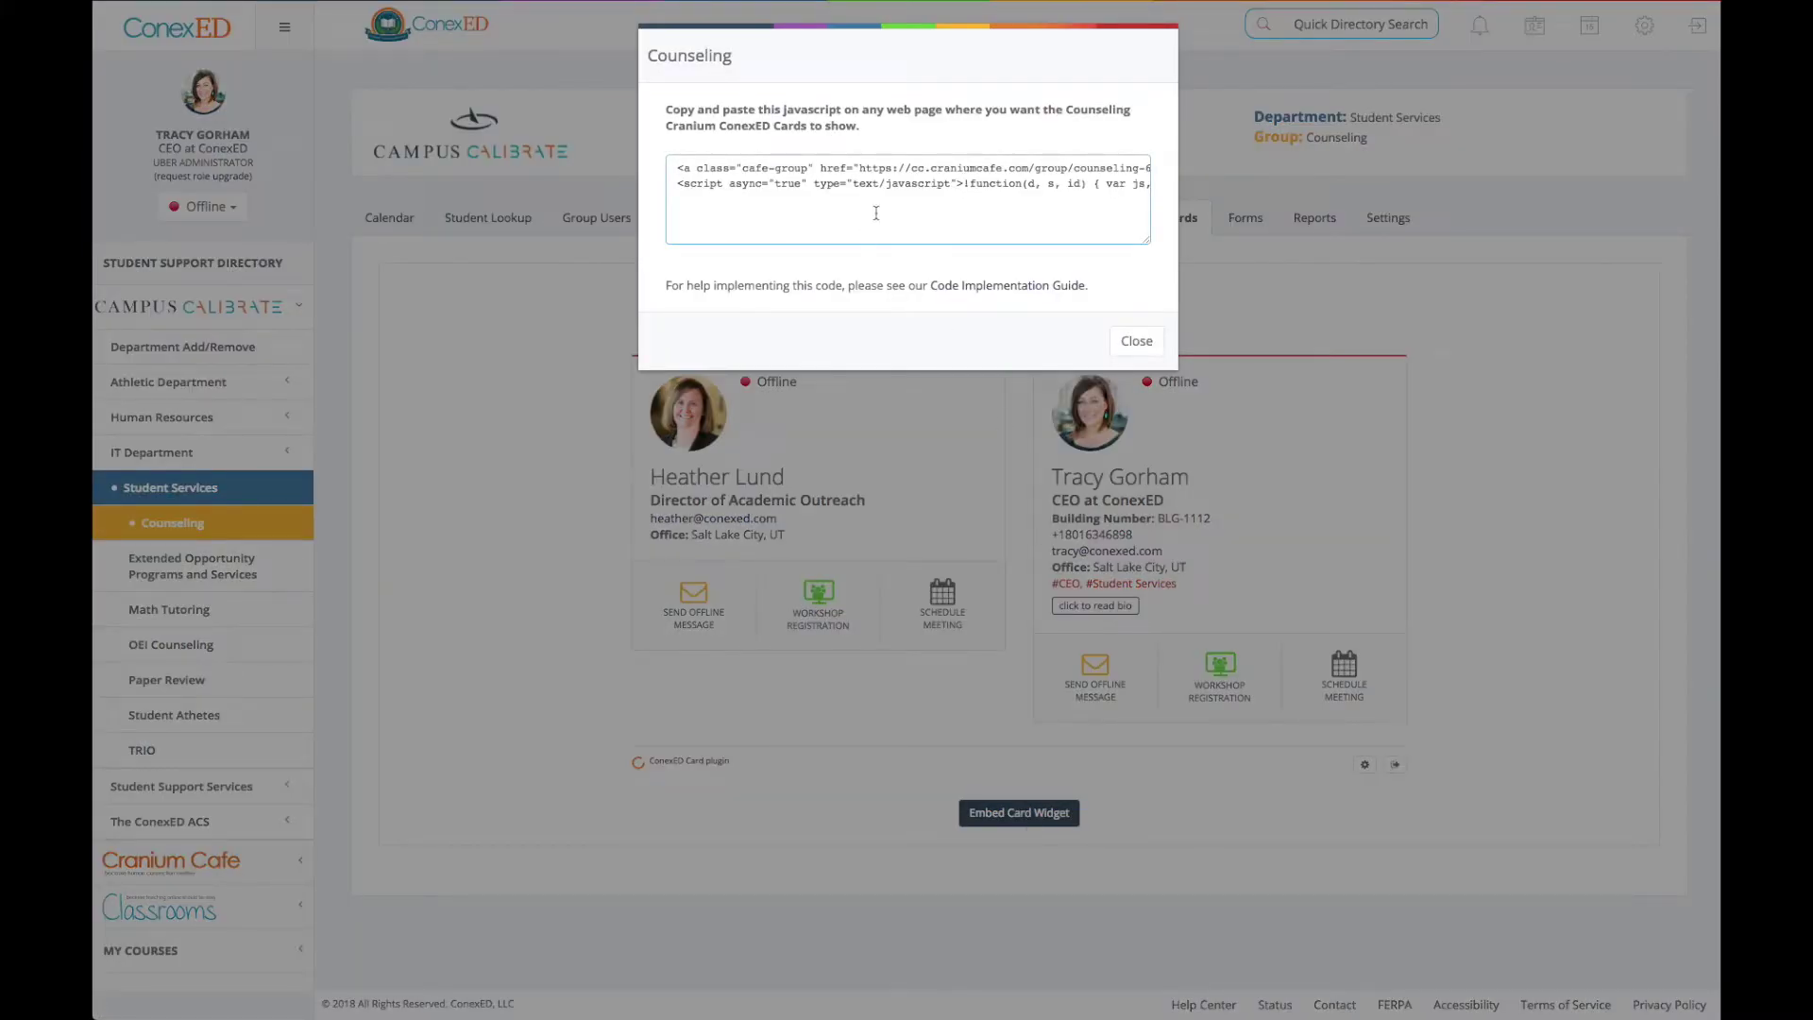
Step: Select the Counseling group embed code and its group id, then close the window
{"action": "key", "text": "ctrl+a"}
{"action": "scroll", "coordinate": [877, 189], "scroll_direction": "right", "scroll_amount": 3}
{"action": "left_click", "coordinate": [881, 168]}
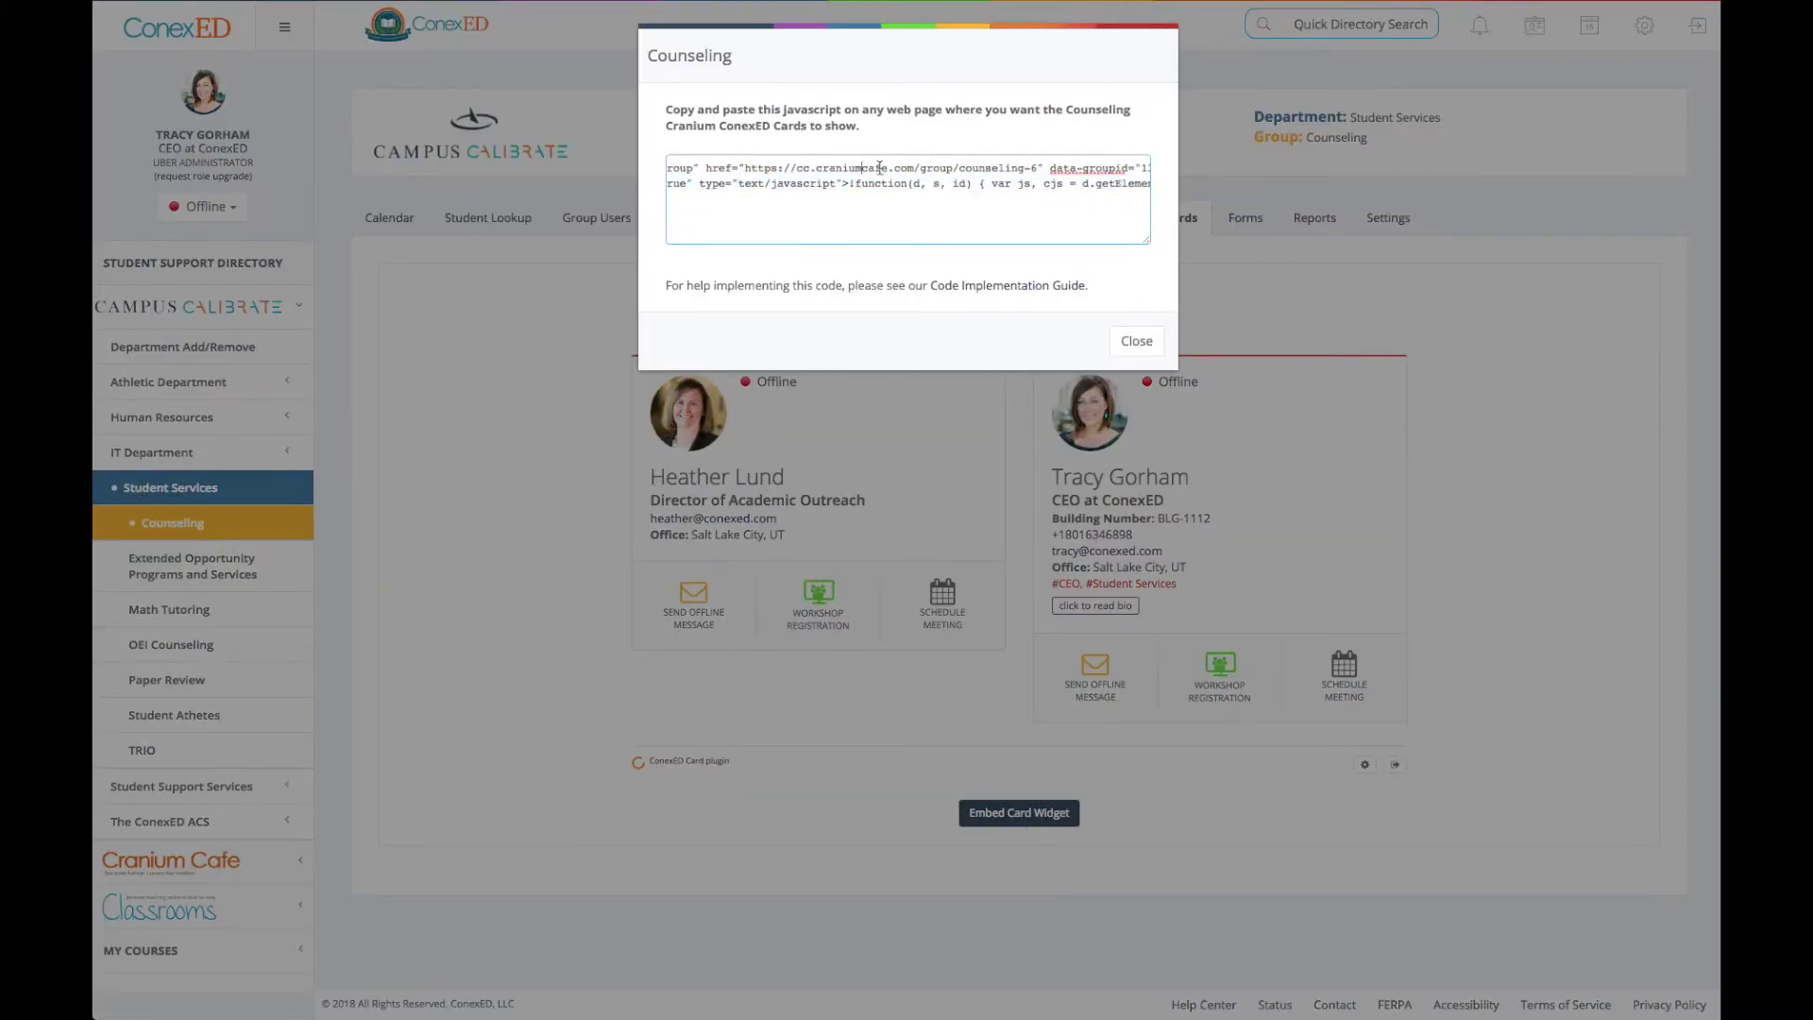
{"action": "scroll", "coordinate": [968, 168], "scroll_direction": "right", "scroll_amount": 3}
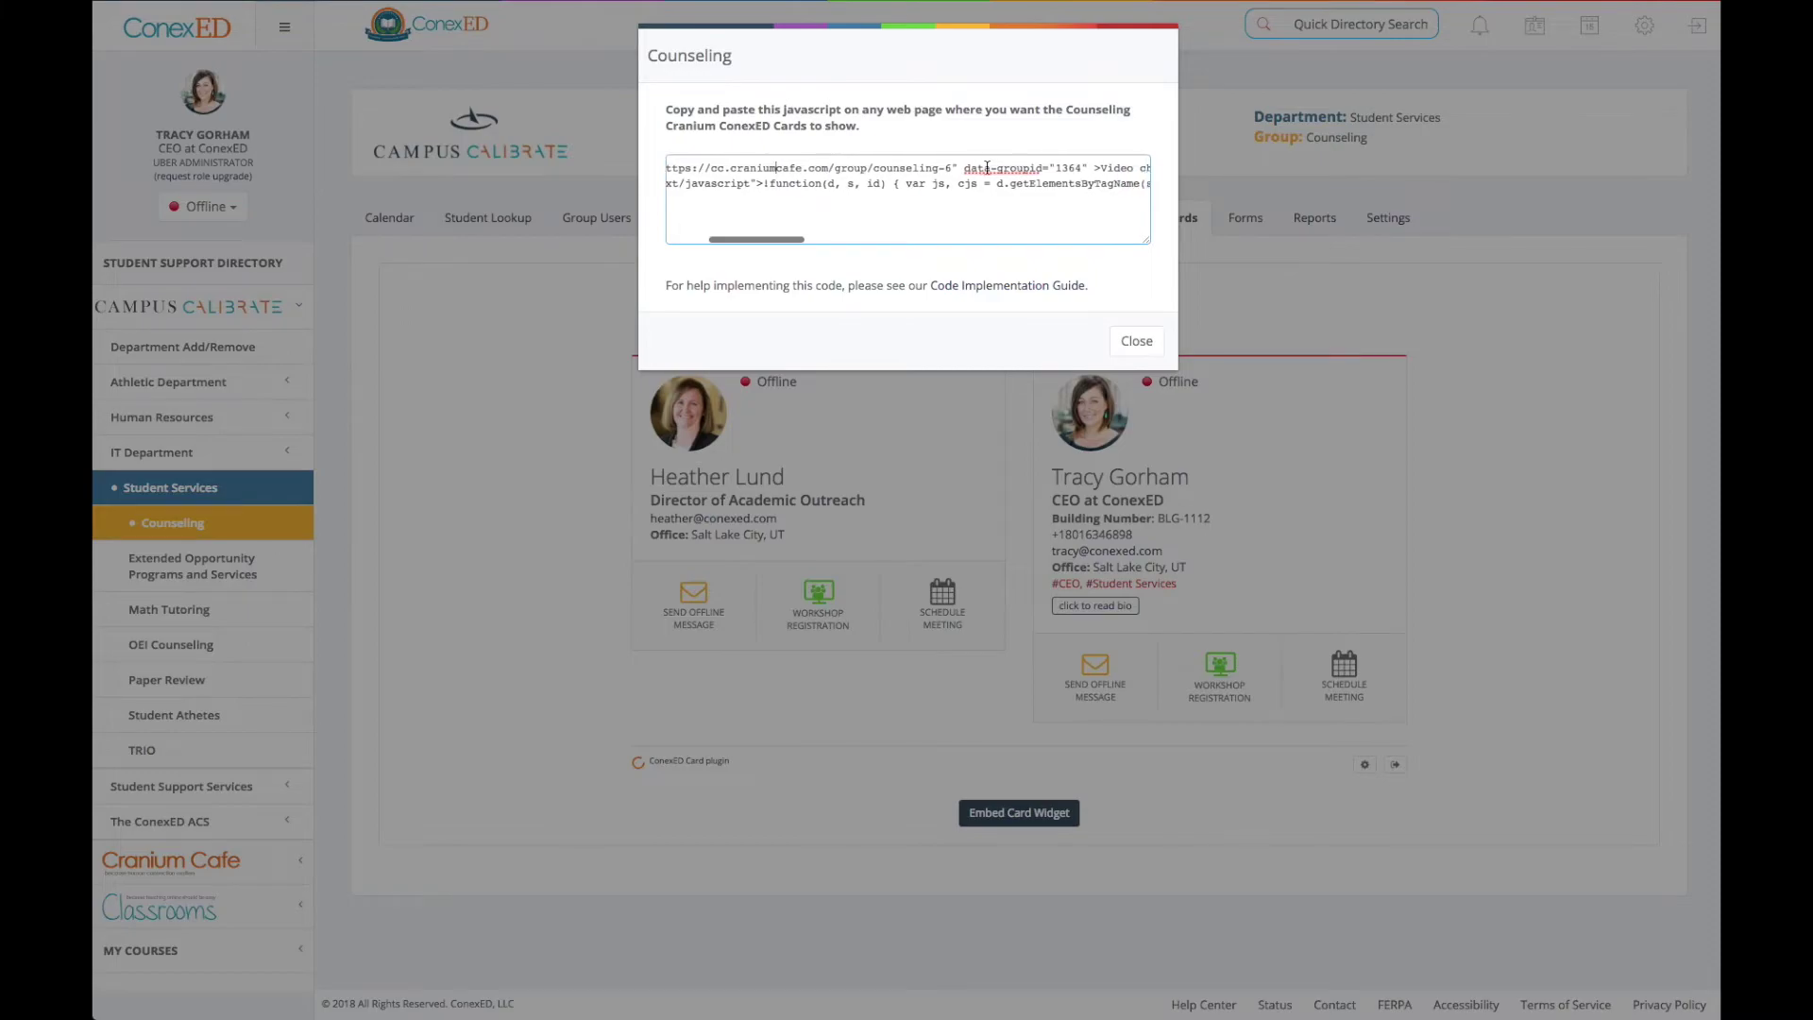
{"action": "left_click_drag", "start_coordinate": [963, 168], "coordinate": [1081, 168]}
{"action": "key", "text": "ctrl+a"}
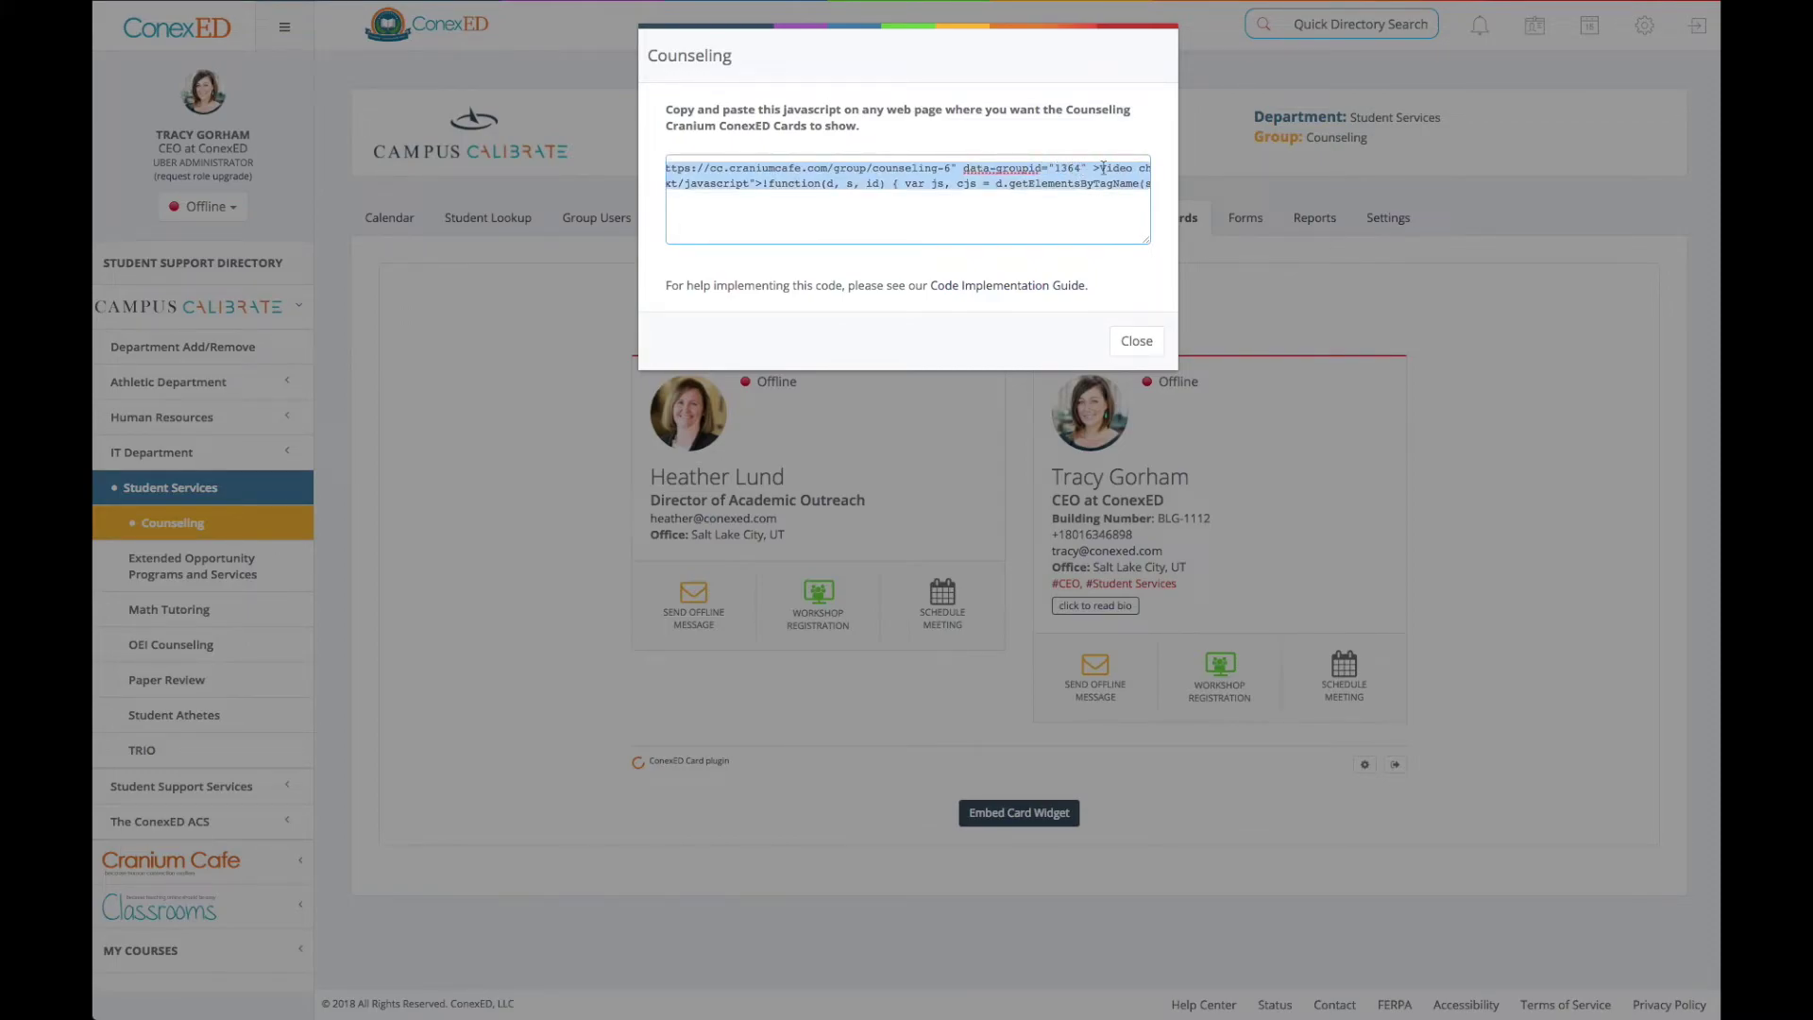
{"action": "left_click", "coordinate": [976, 168]}
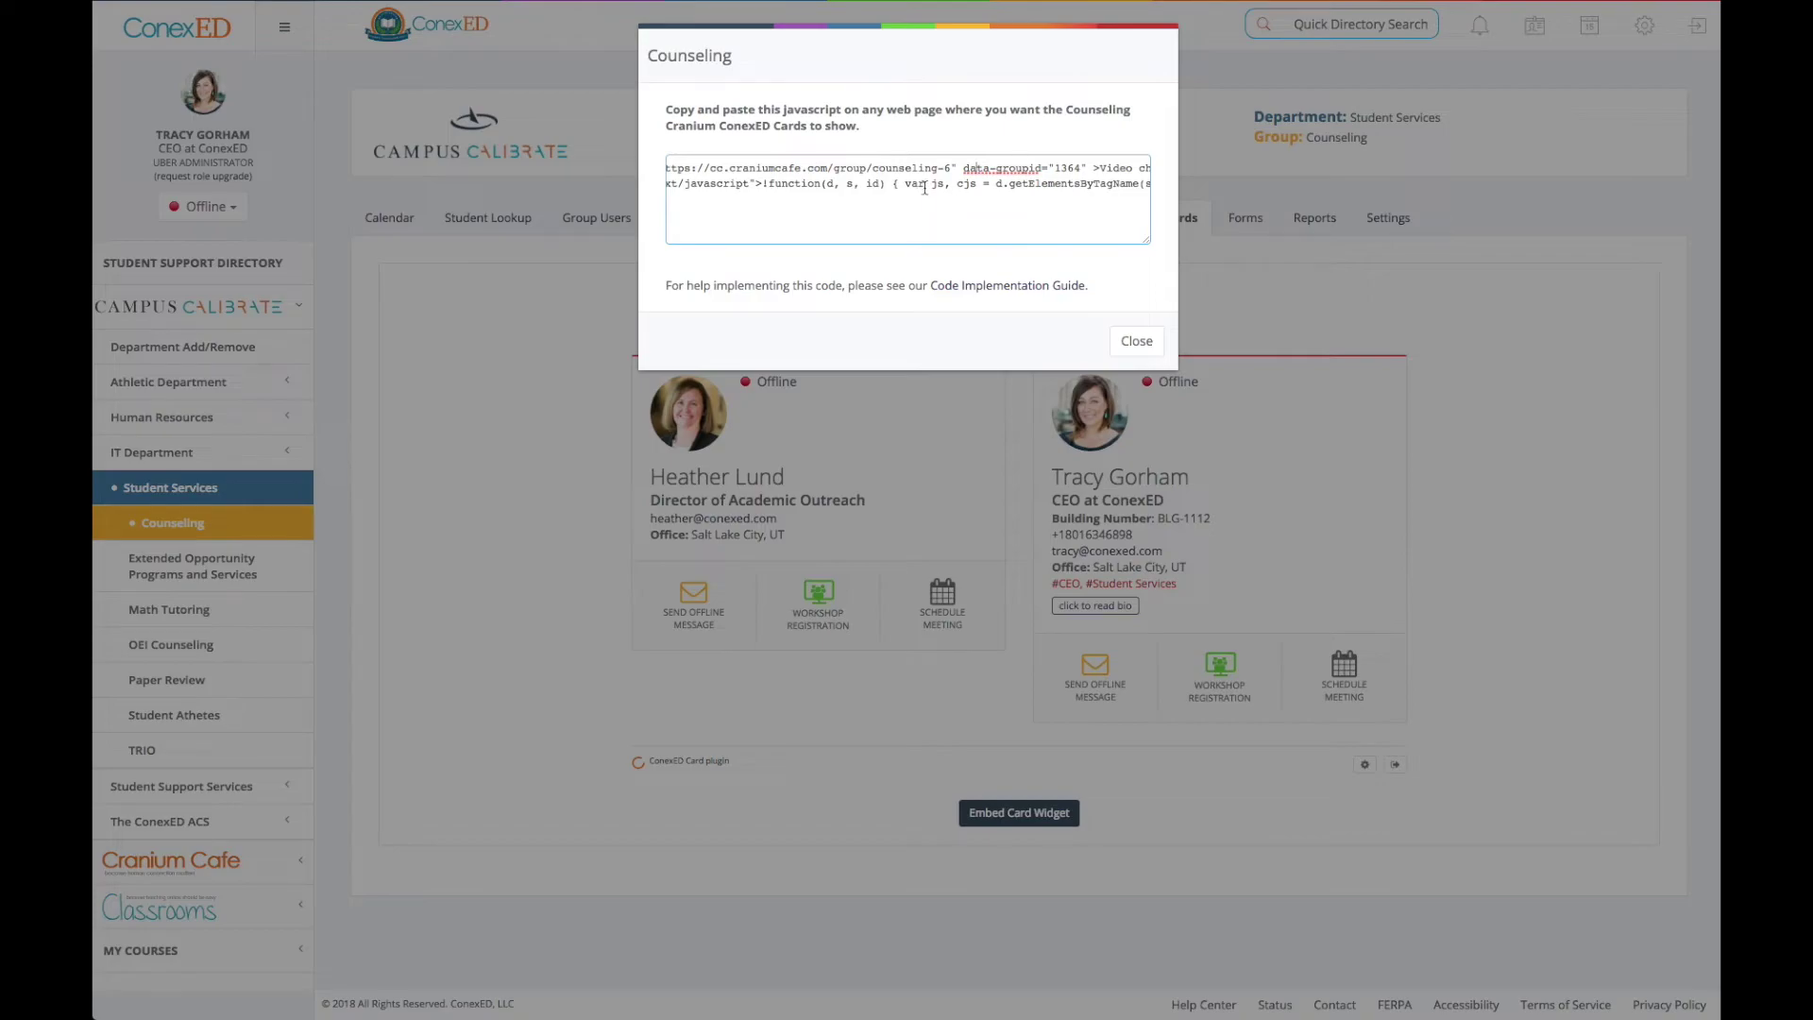
{"action": "left_click_drag", "start_coordinate": [956, 164], "coordinate": [1111, 167]}
{"action": "key", "text": "ctrl+a"}
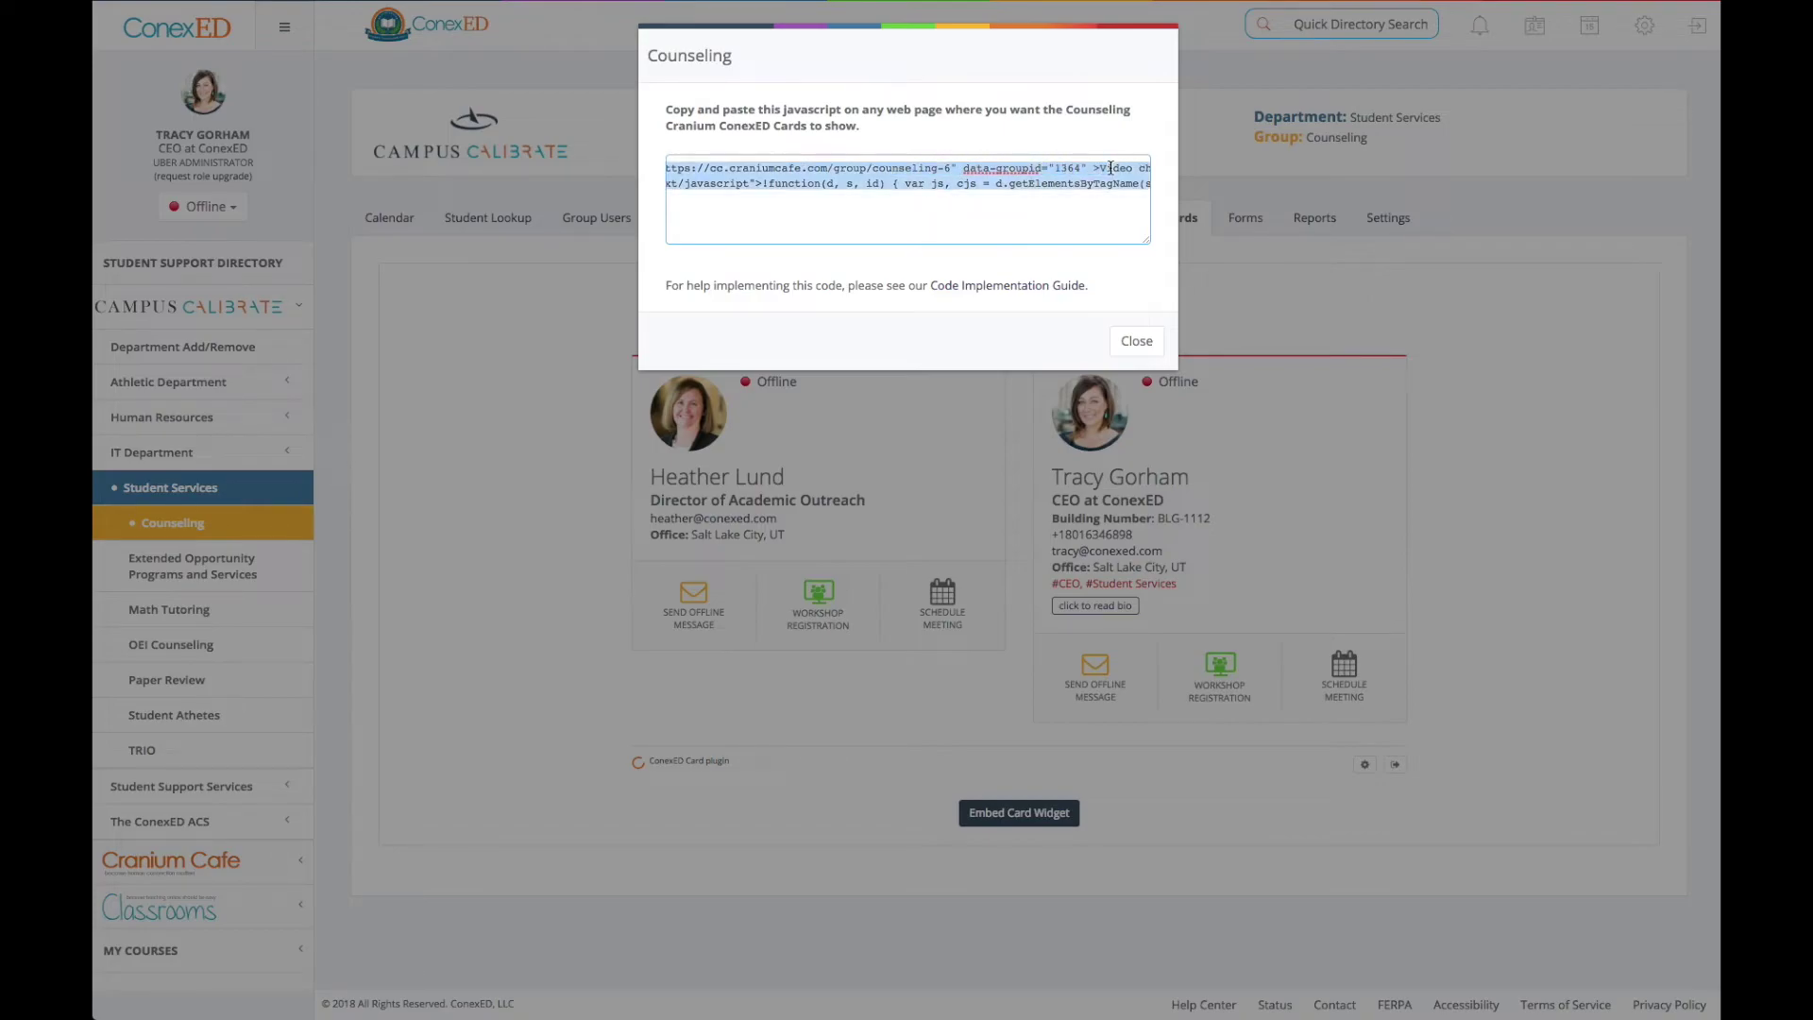
{"action": "left_click", "coordinate": [575, 401]}
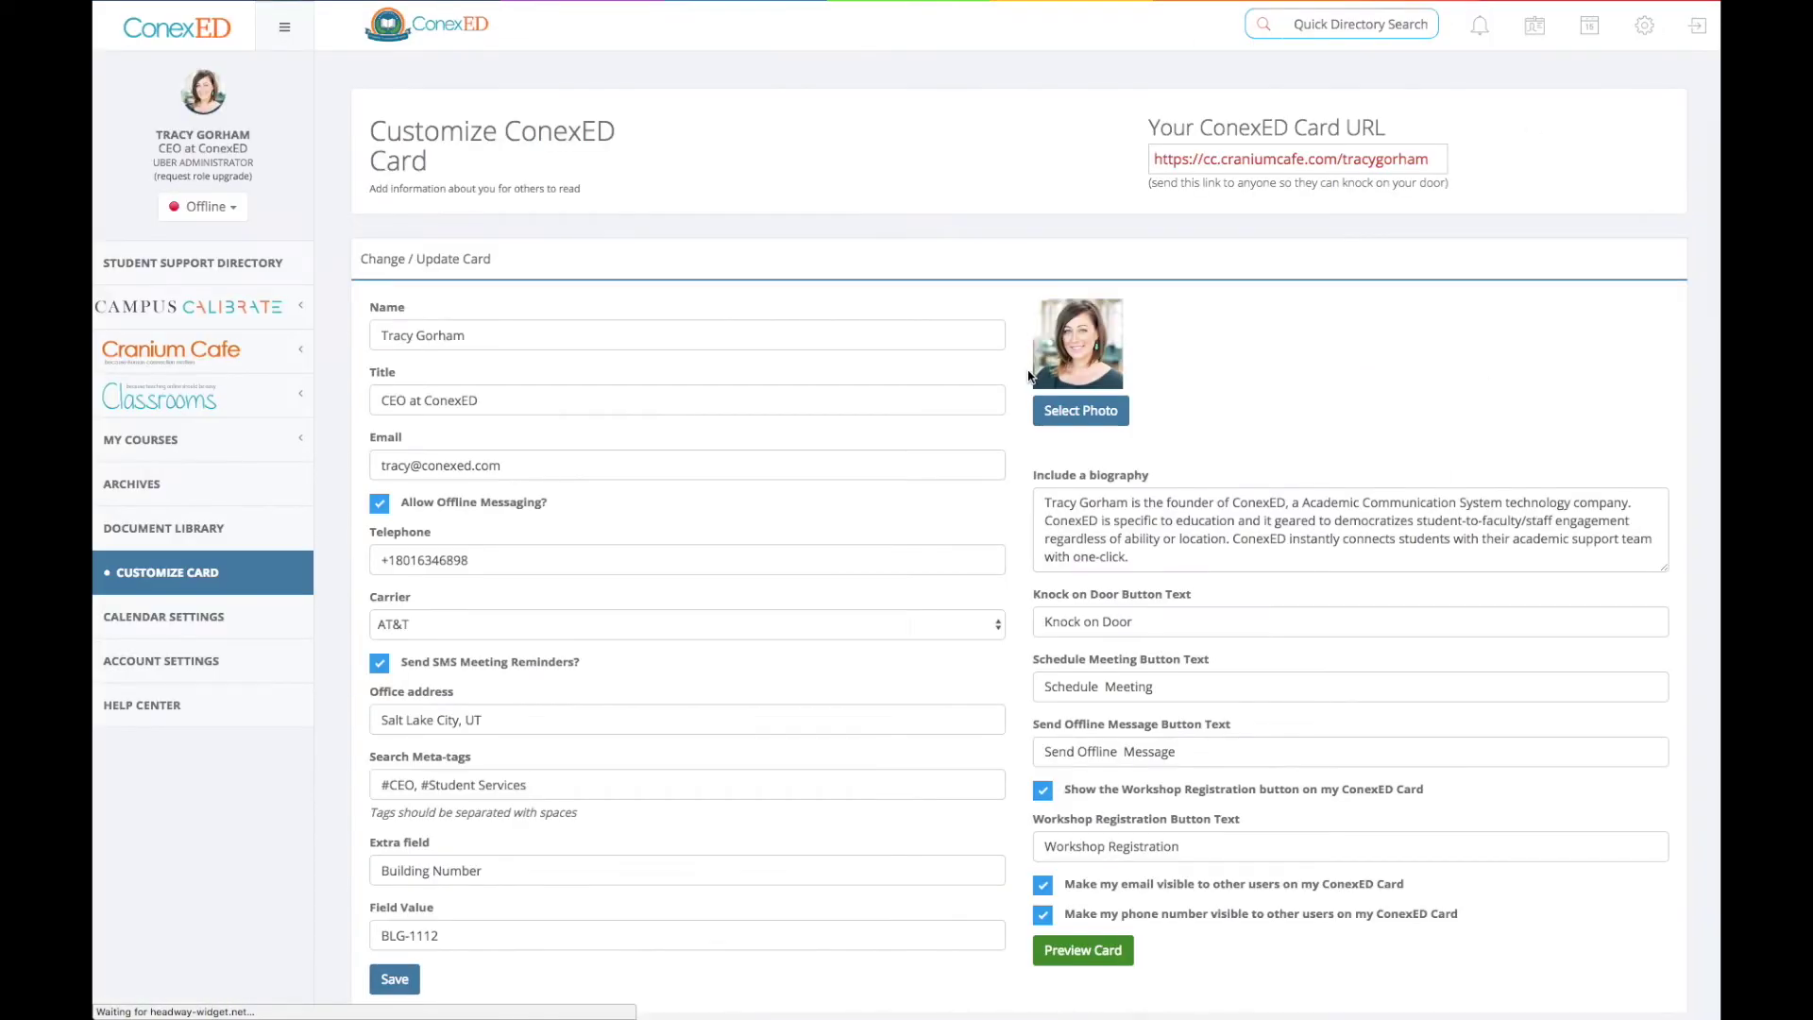
Step: Select the email-signature HTML code and regenerate the card's email-signature image
{"action": "scroll", "coordinate": [1284, 392], "scroll_direction": "down", "scroll_amount": 3}
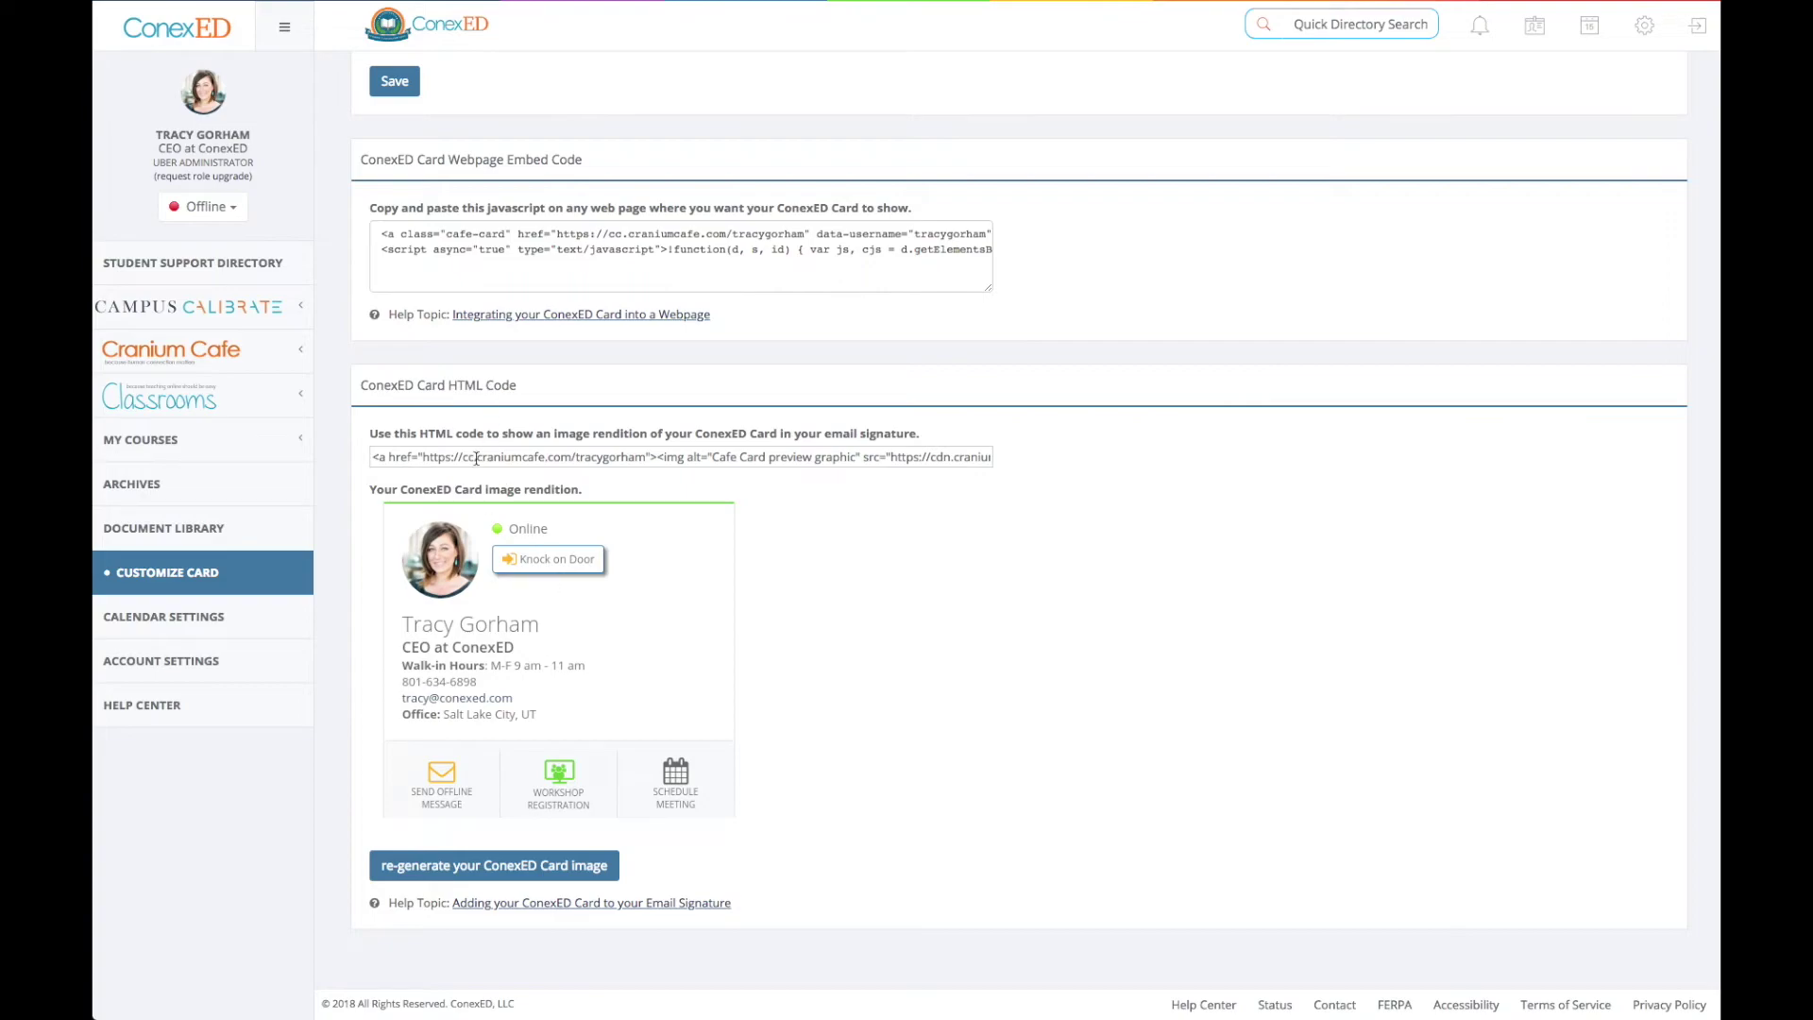
{"action": "left_click", "coordinate": [440, 459]}
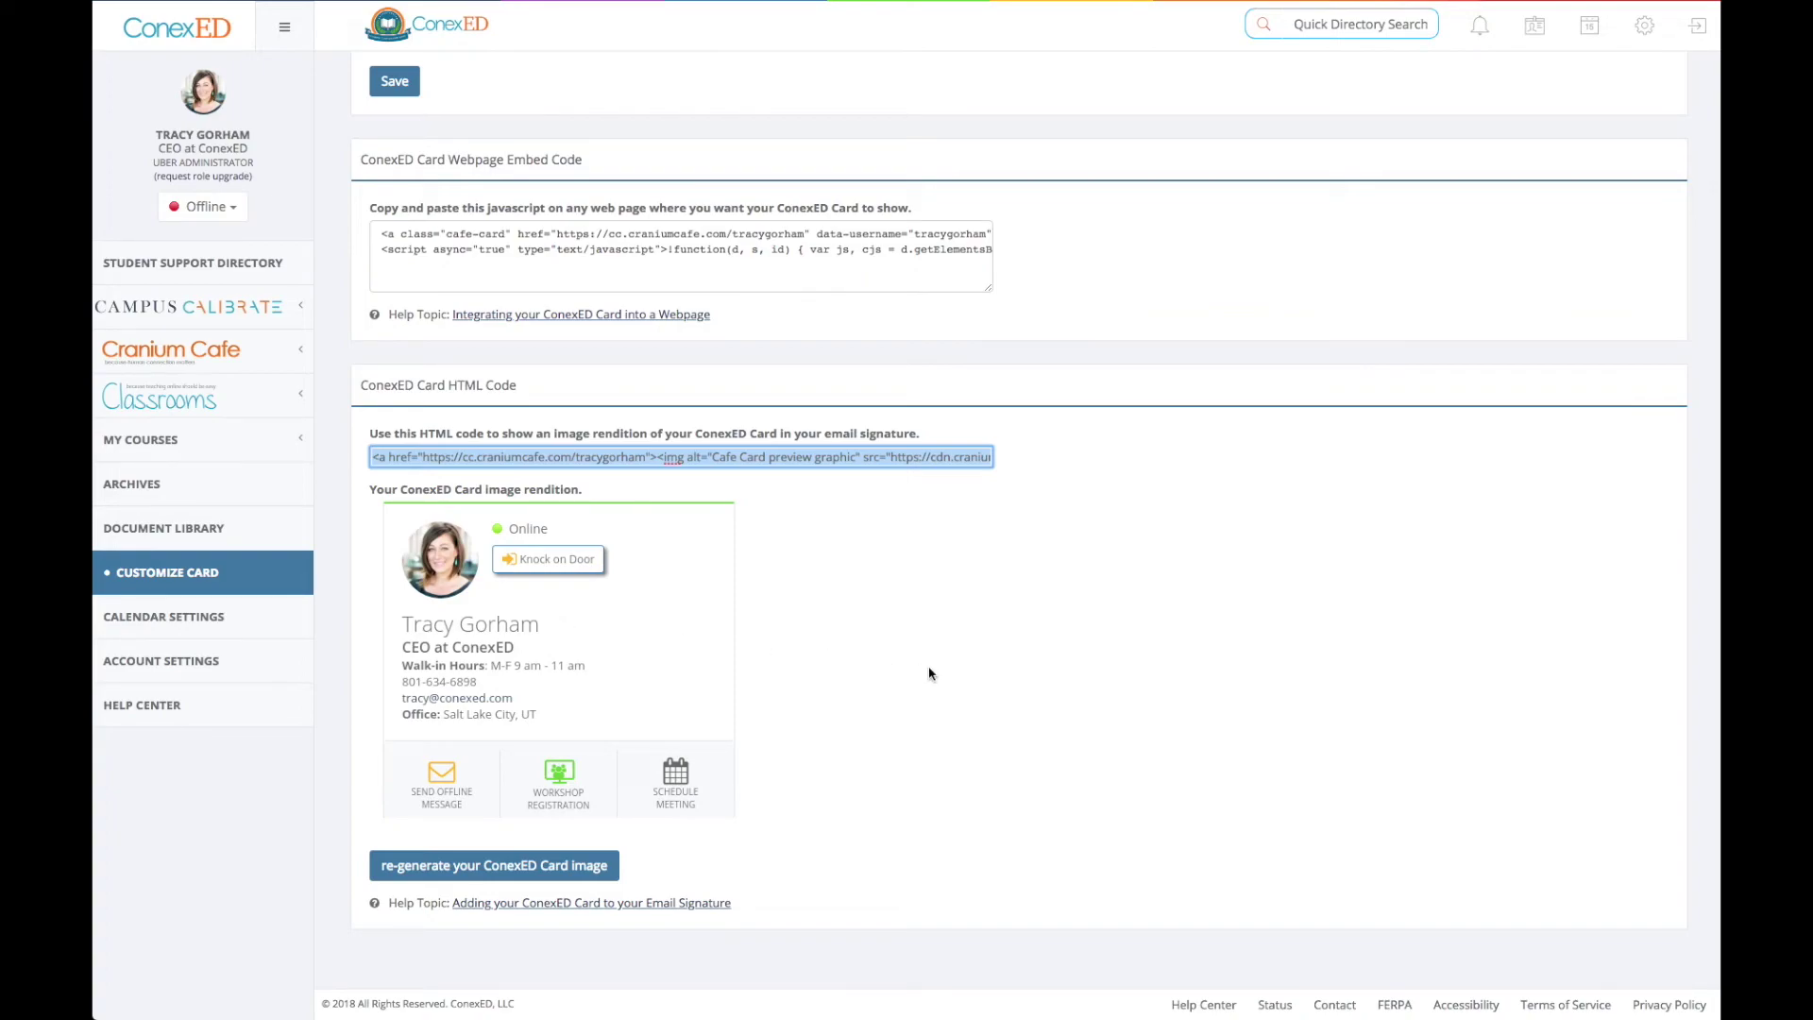
{"action": "left_click", "coordinate": [482, 867]}
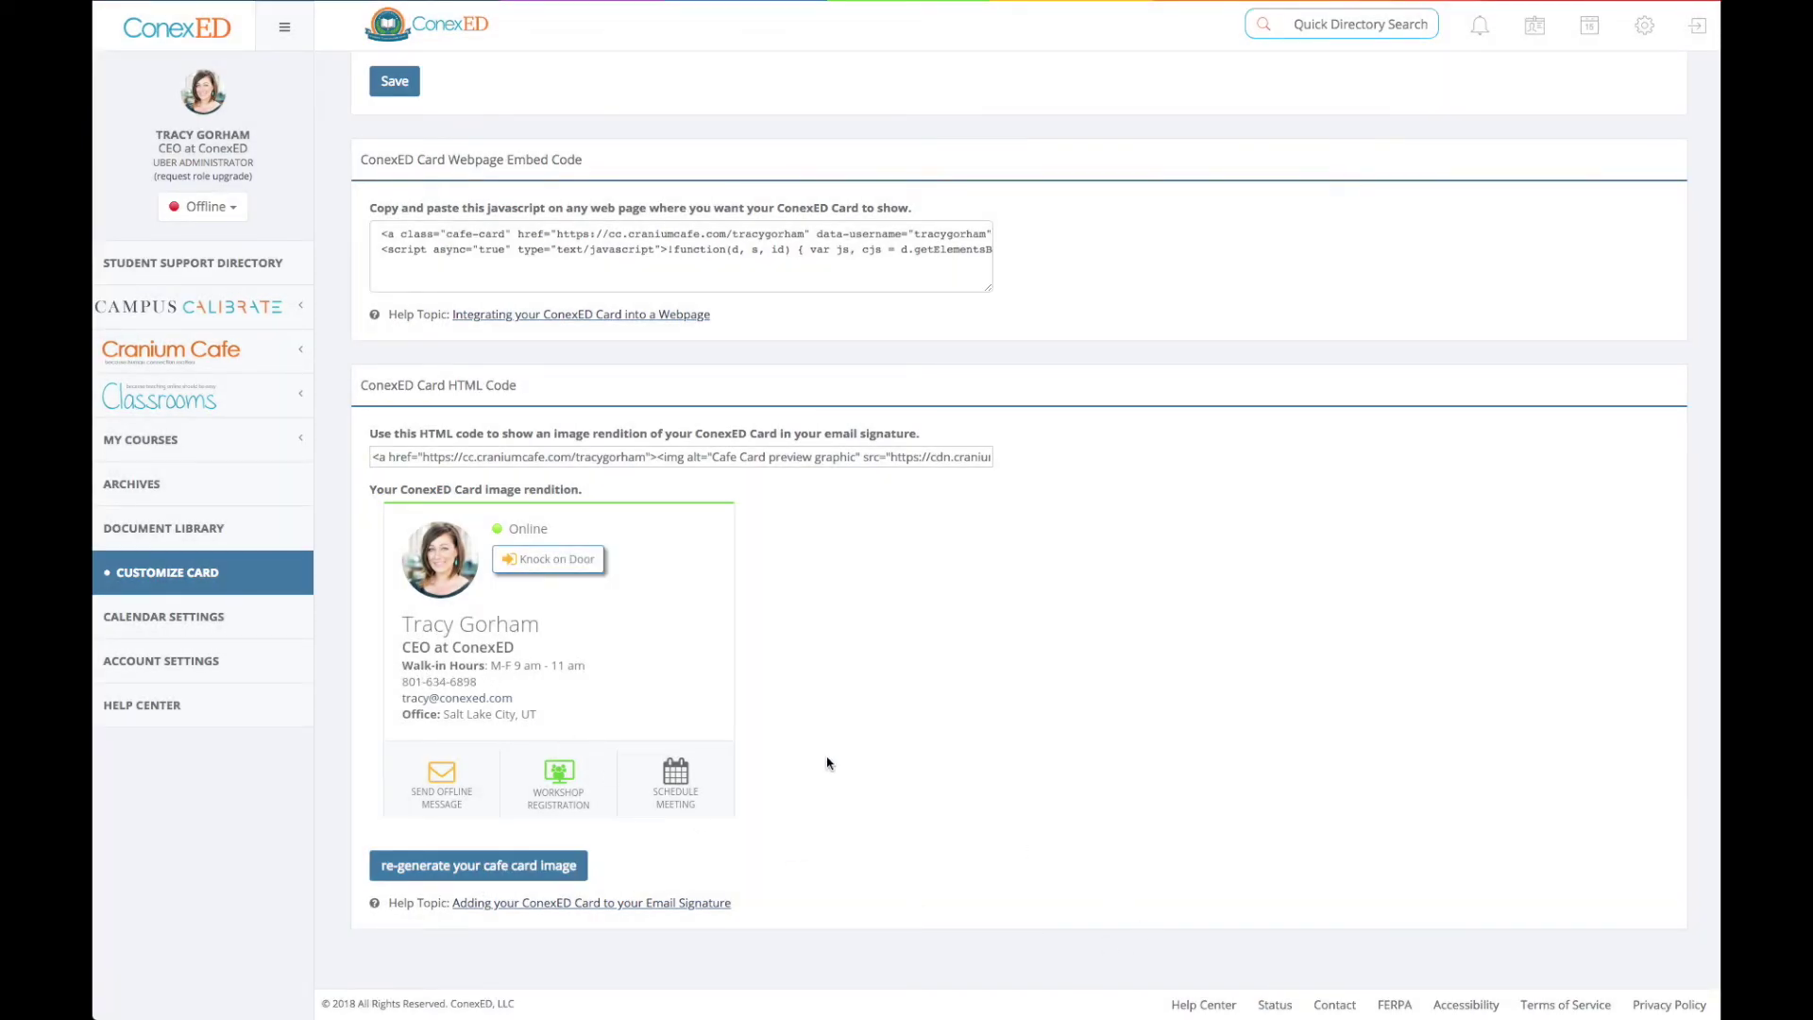
{"action": "left_click", "coordinate": [522, 460]}
{"action": "left_click_drag", "start_coordinate": [914, 434], "coordinate": [806, 436]}
{"action": "left_click", "coordinate": [555, 460]}
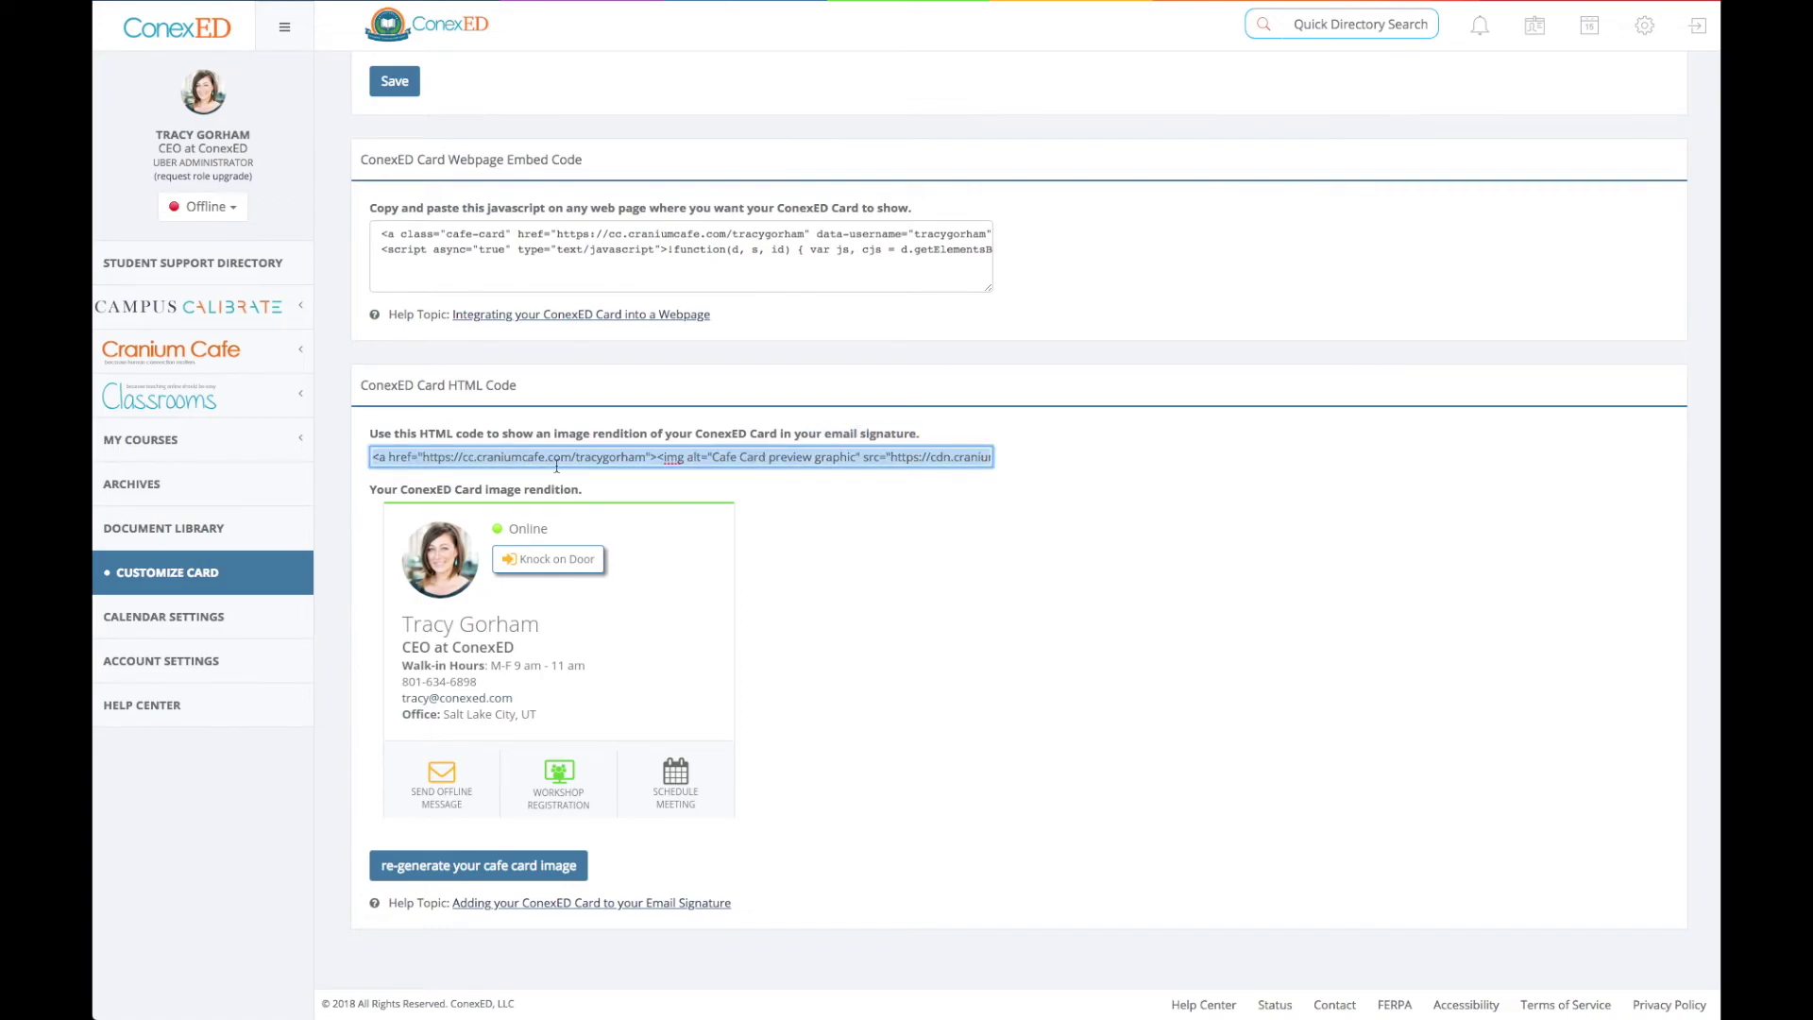
Step: Select the personal webpage embed code, then the email-signature HTML code again
{"action": "left_click", "coordinate": [573, 252]}
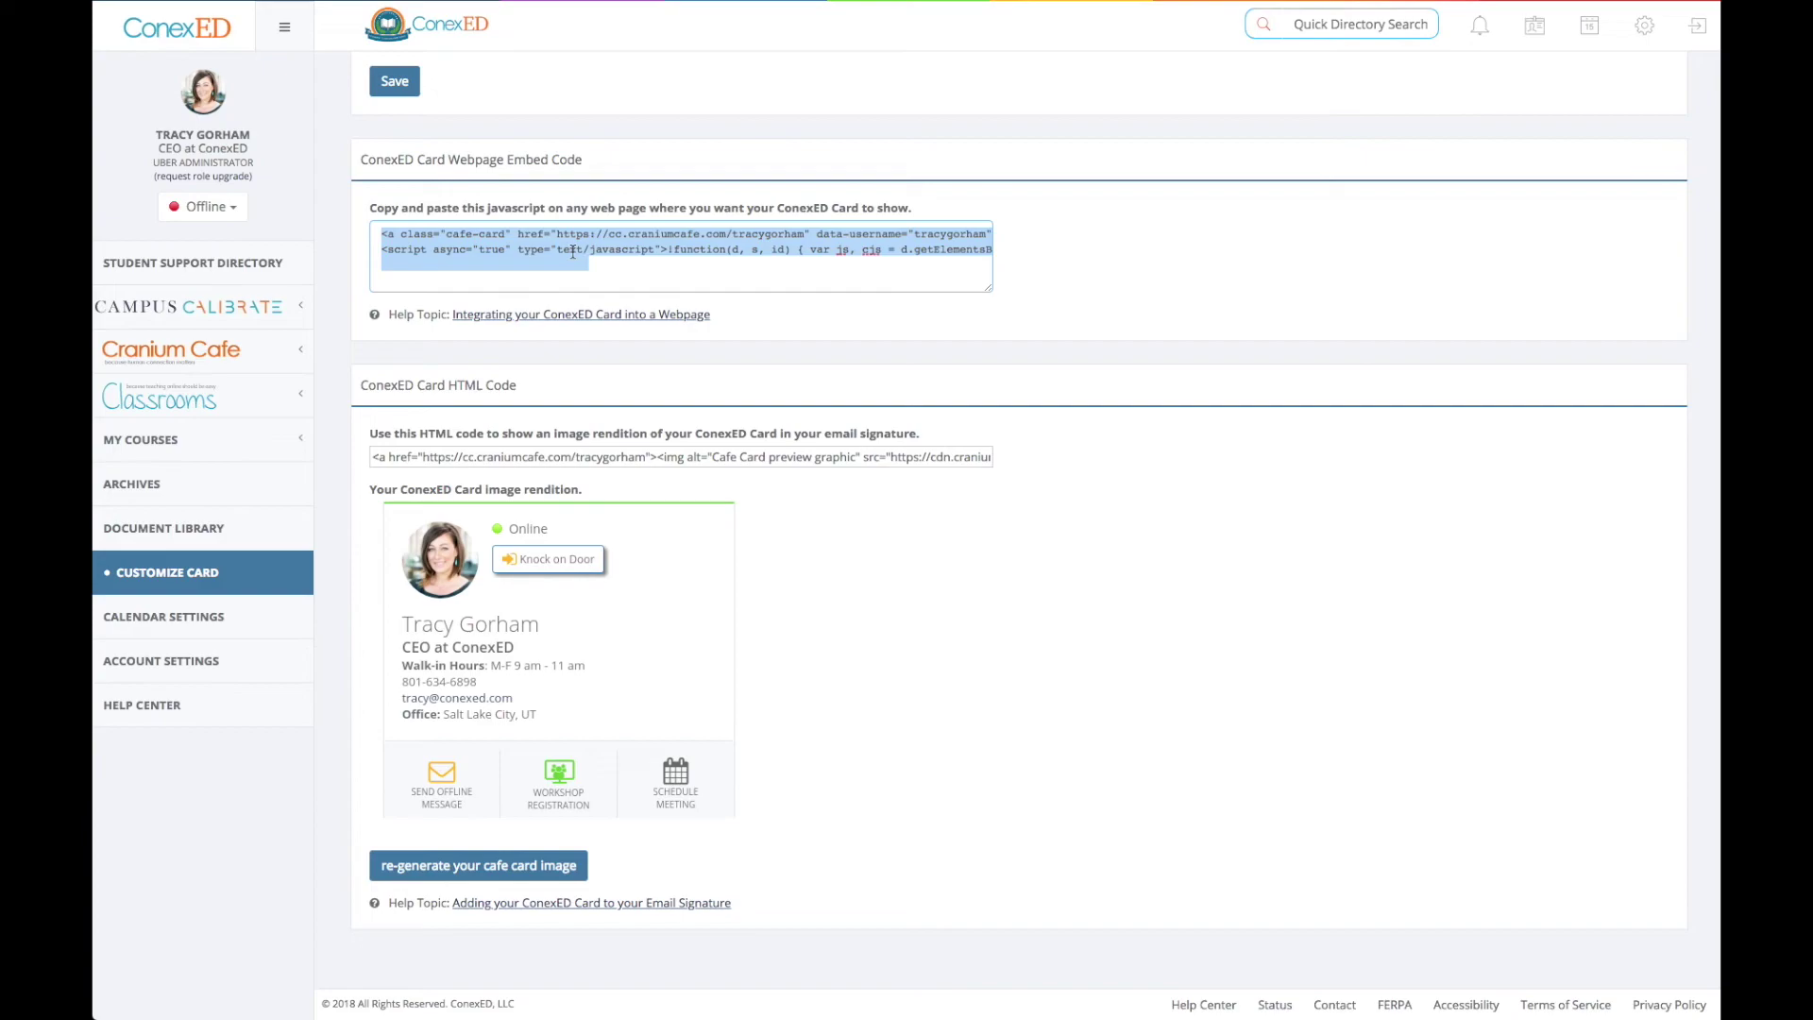
{"action": "left_click_drag", "start_coordinate": [486, 209], "coordinate": [550, 213]}
{"action": "left_click", "coordinate": [529, 255]}
{"action": "left_click", "coordinate": [788, 486]}
{"action": "left_click", "coordinate": [761, 456]}
{"action": "left_click_drag", "start_coordinate": [819, 435], "coordinate": [923, 434]}
{"action": "left_click", "coordinate": [832, 460]}
{"action": "left_click", "coordinate": [832, 460]}
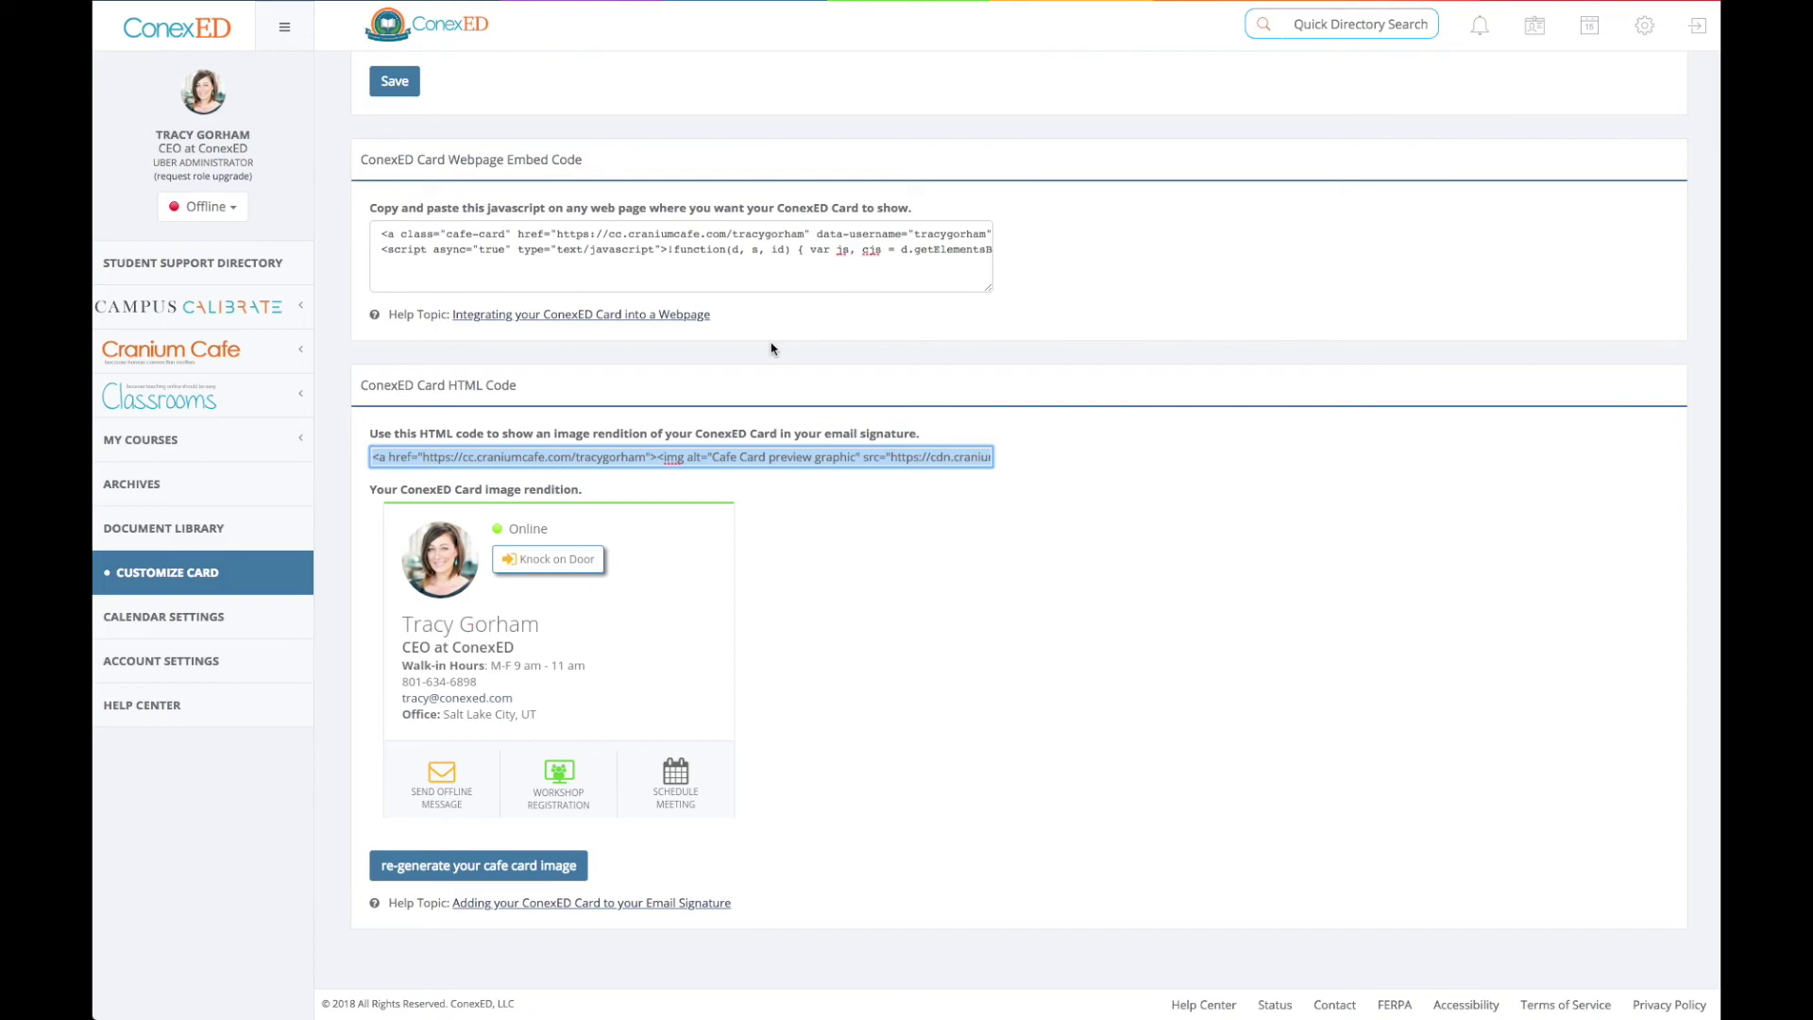
{"action": "left_click", "coordinate": [515, 321]}
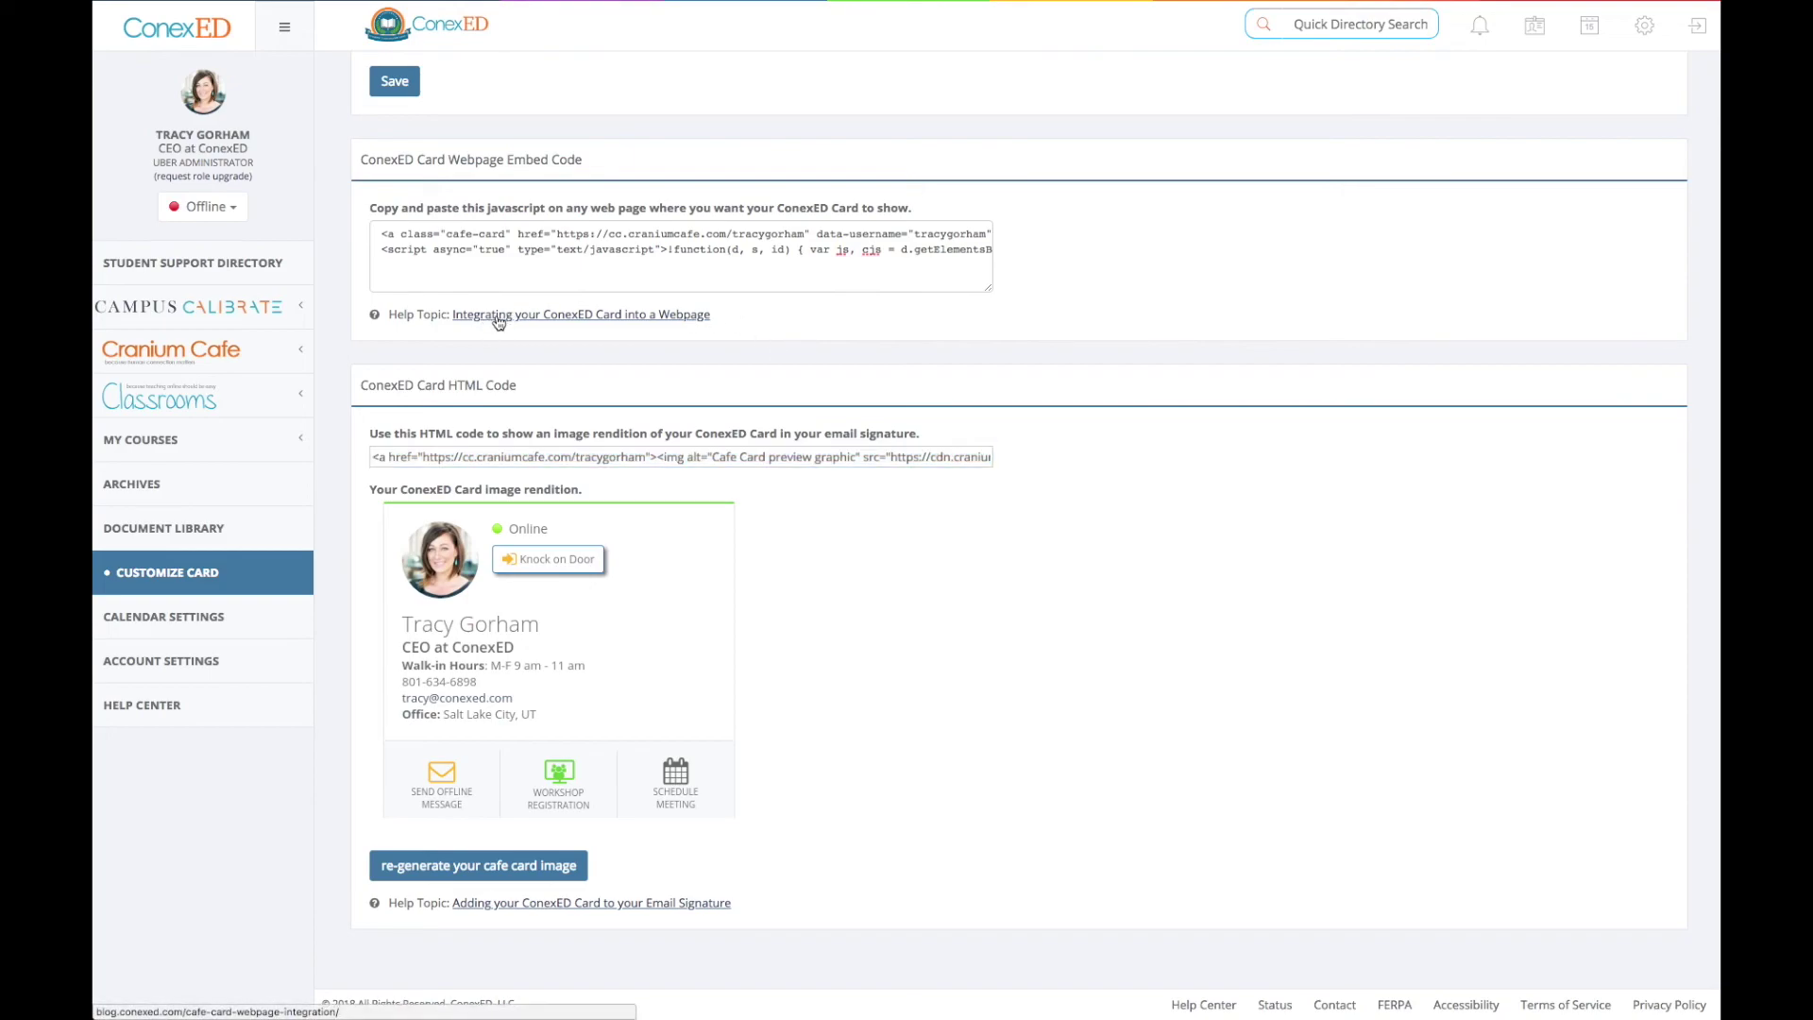
{"action": "left_click", "coordinate": [511, 323]}
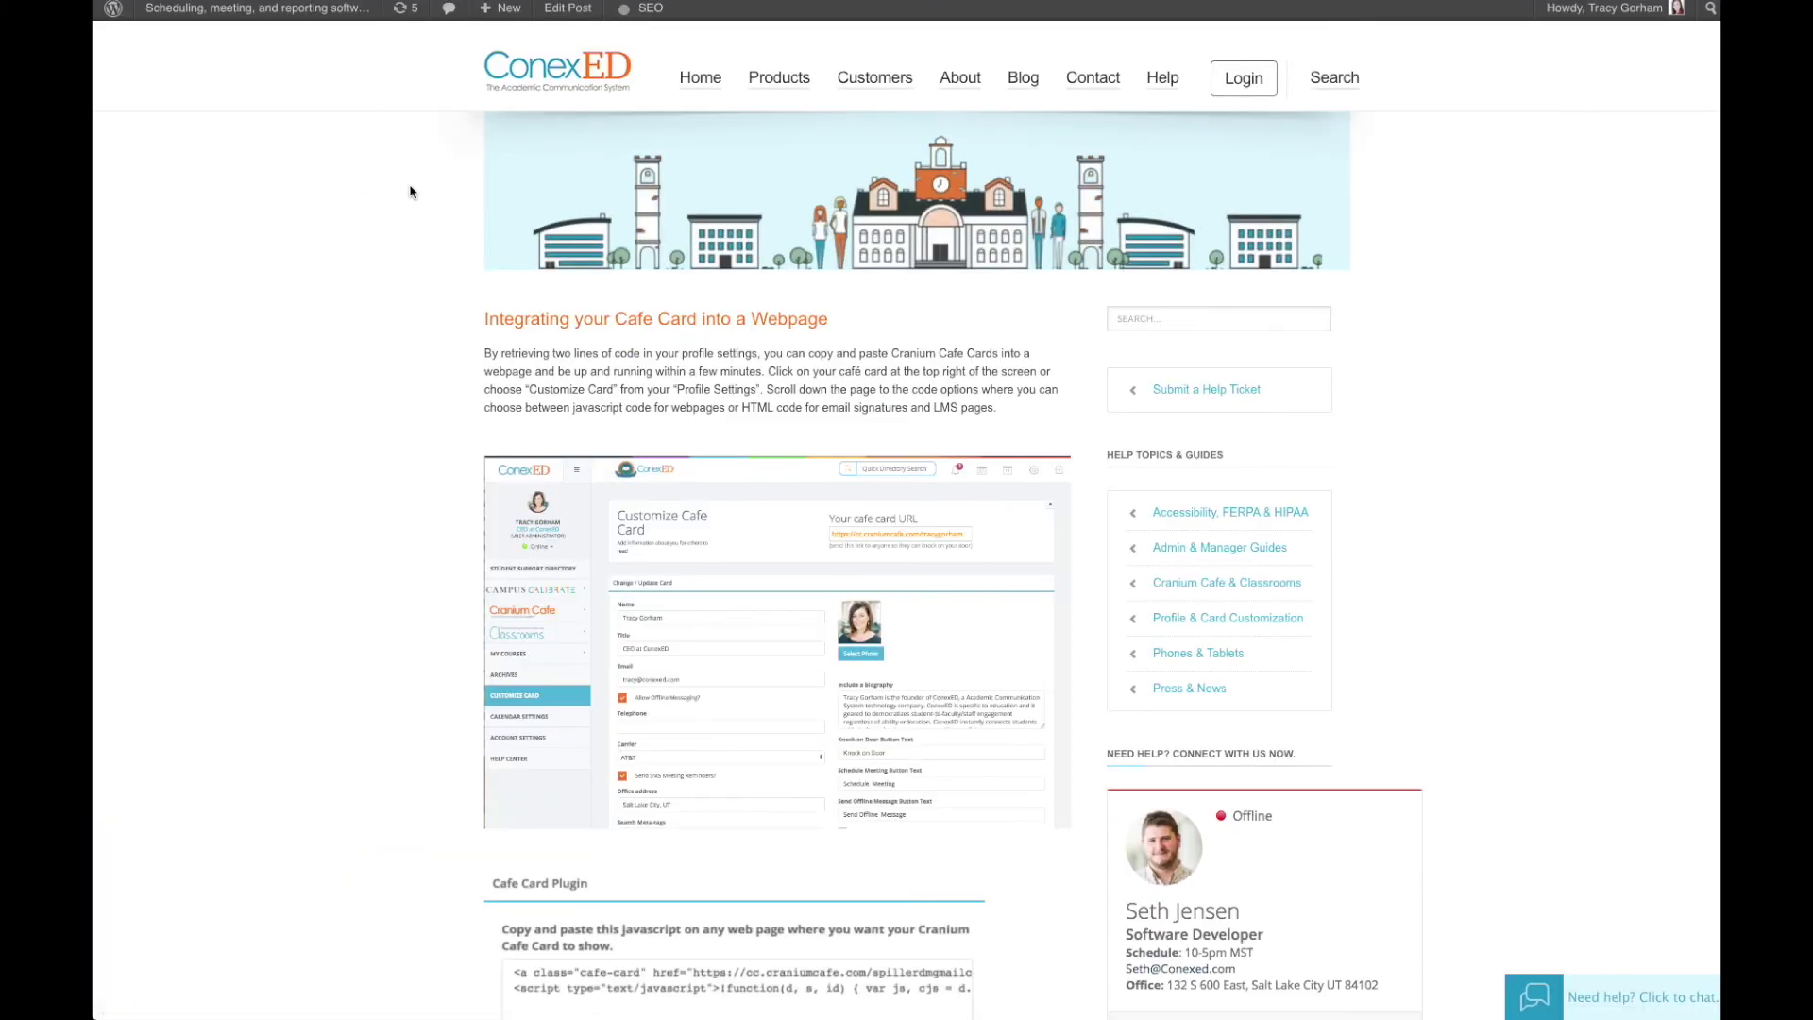
{"action": "scroll", "coordinate": [1187, 456], "scroll_direction": "down", "scroll_amount": 4}
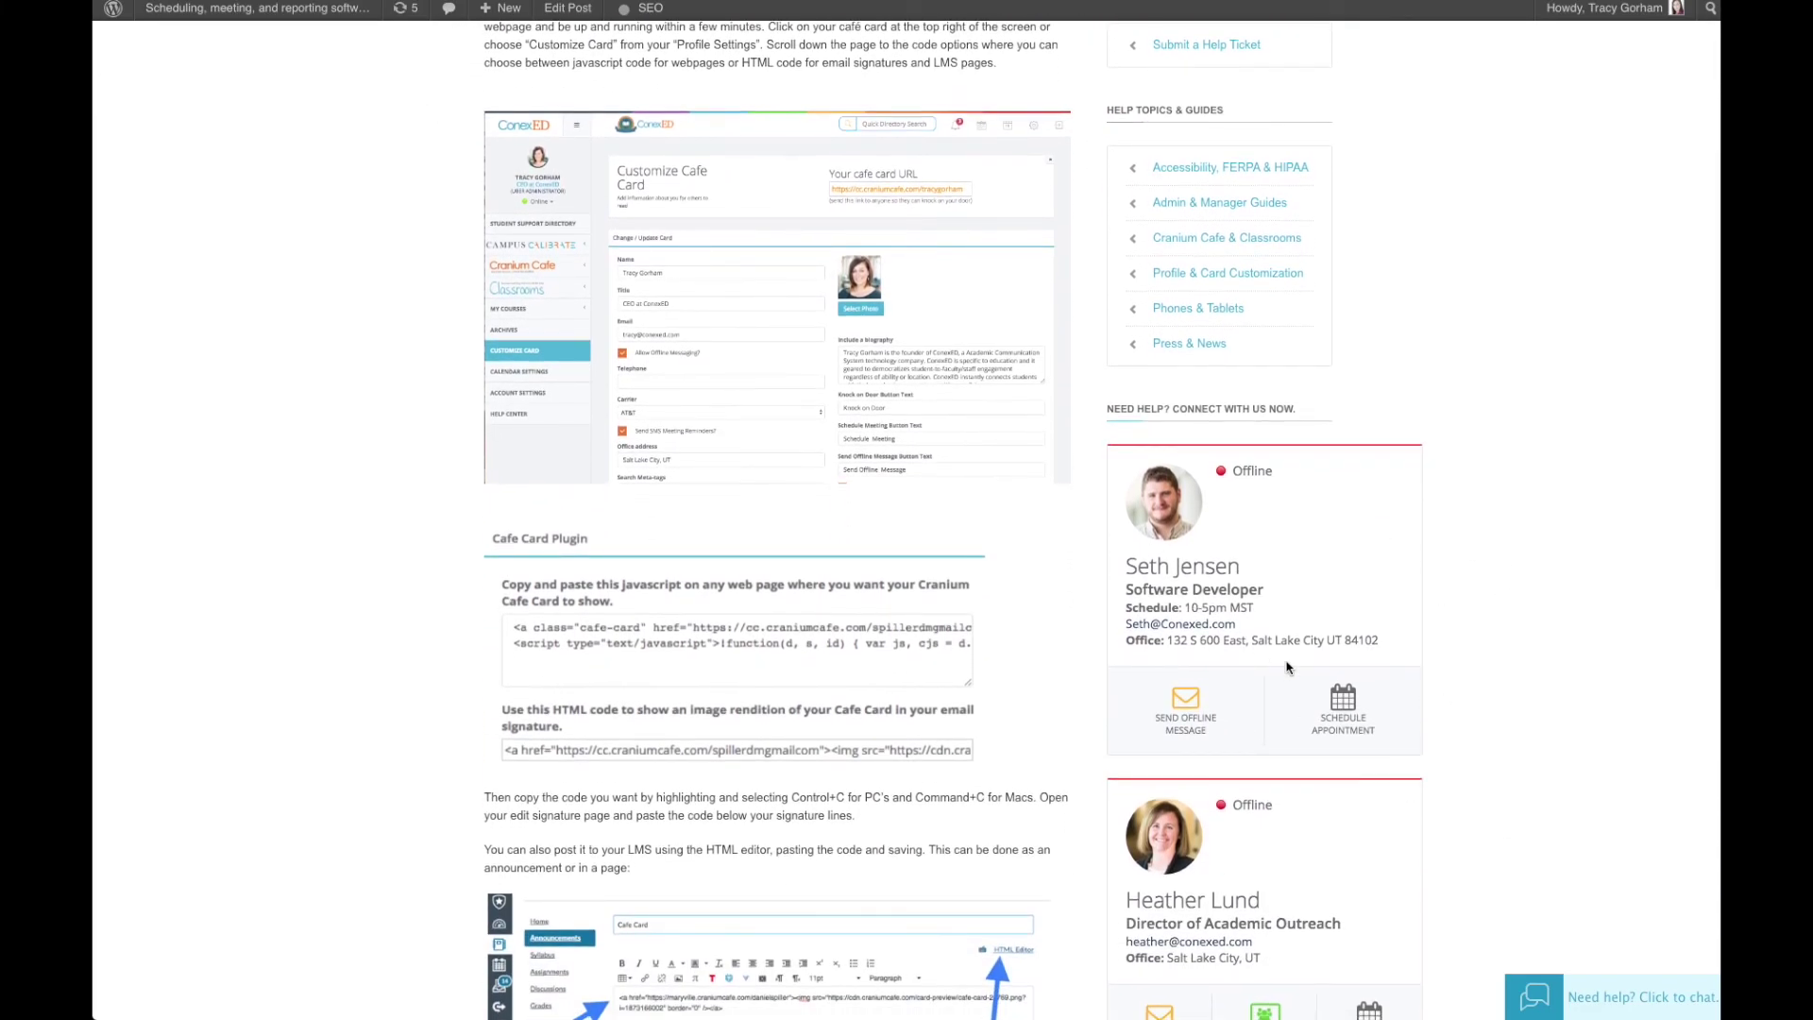
{"action": "scroll", "coordinate": [1326, 671], "scroll_direction": "down", "scroll_amount": 1}
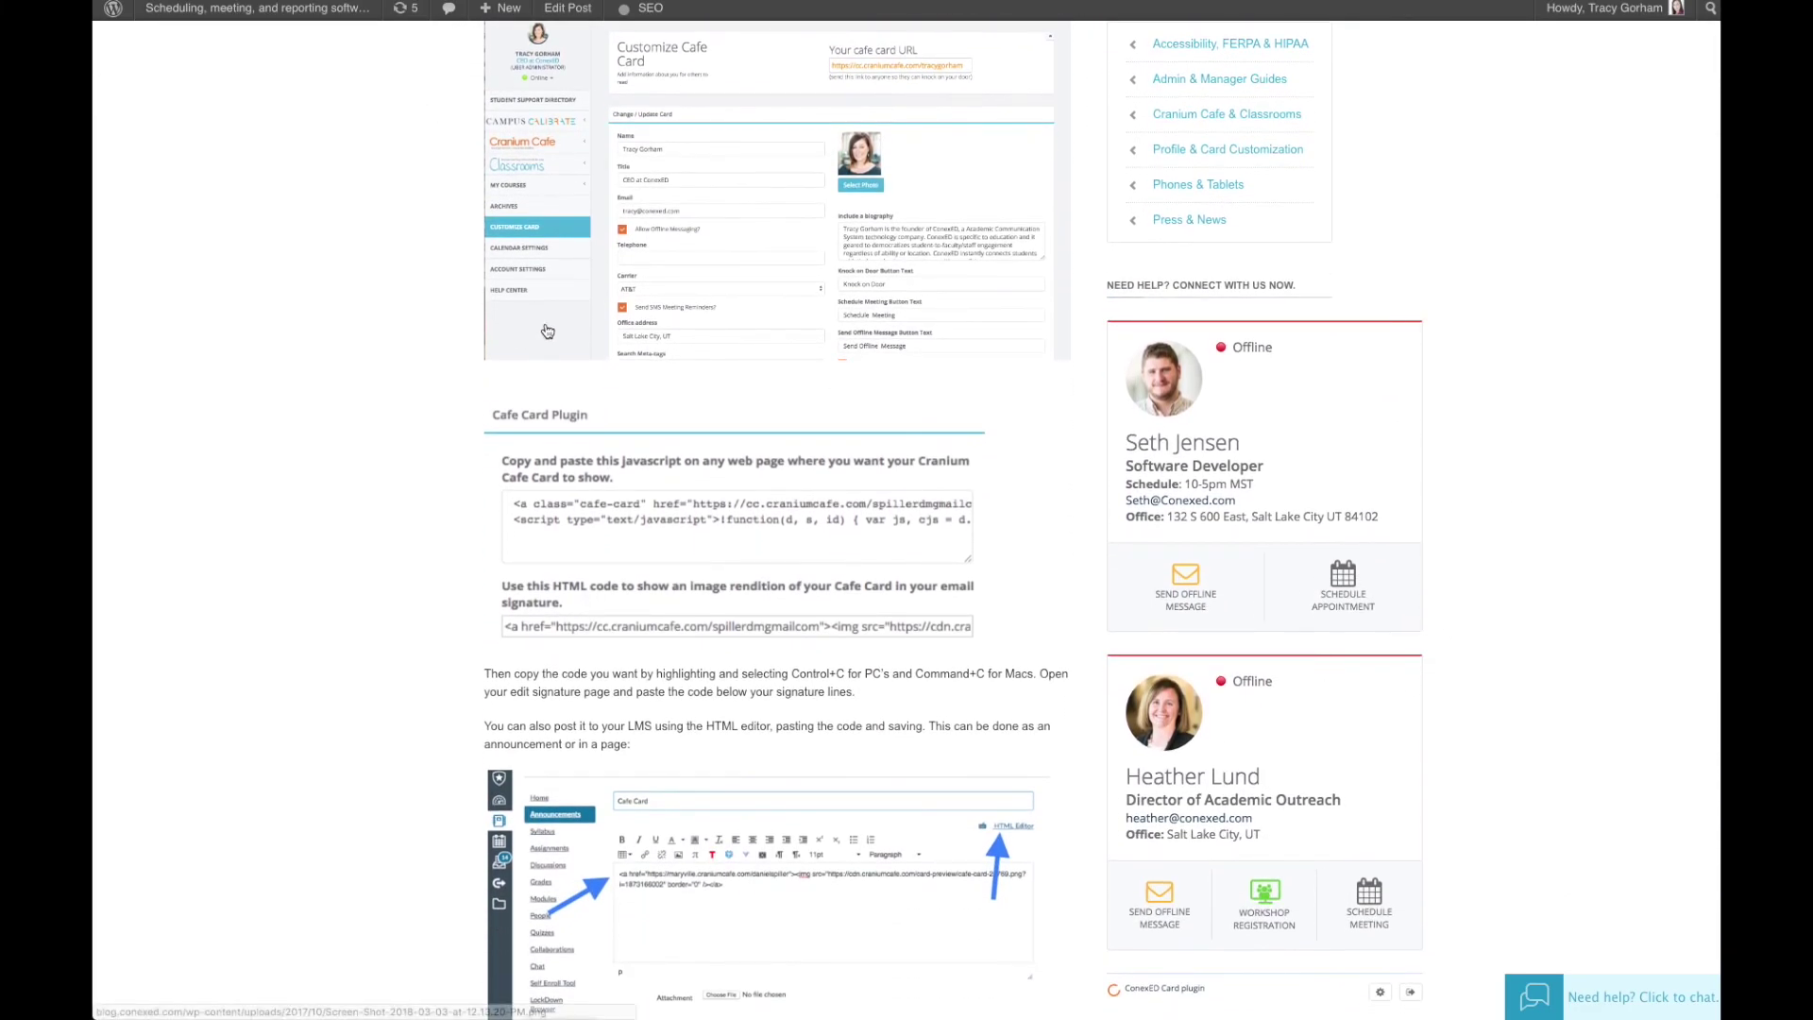
{"action": "scroll", "coordinate": [590, 595], "scroll_direction": "down", "scroll_amount": 1}
{"action": "scroll", "coordinate": [713, 342], "scroll_direction": "up", "scroll_amount": 4}
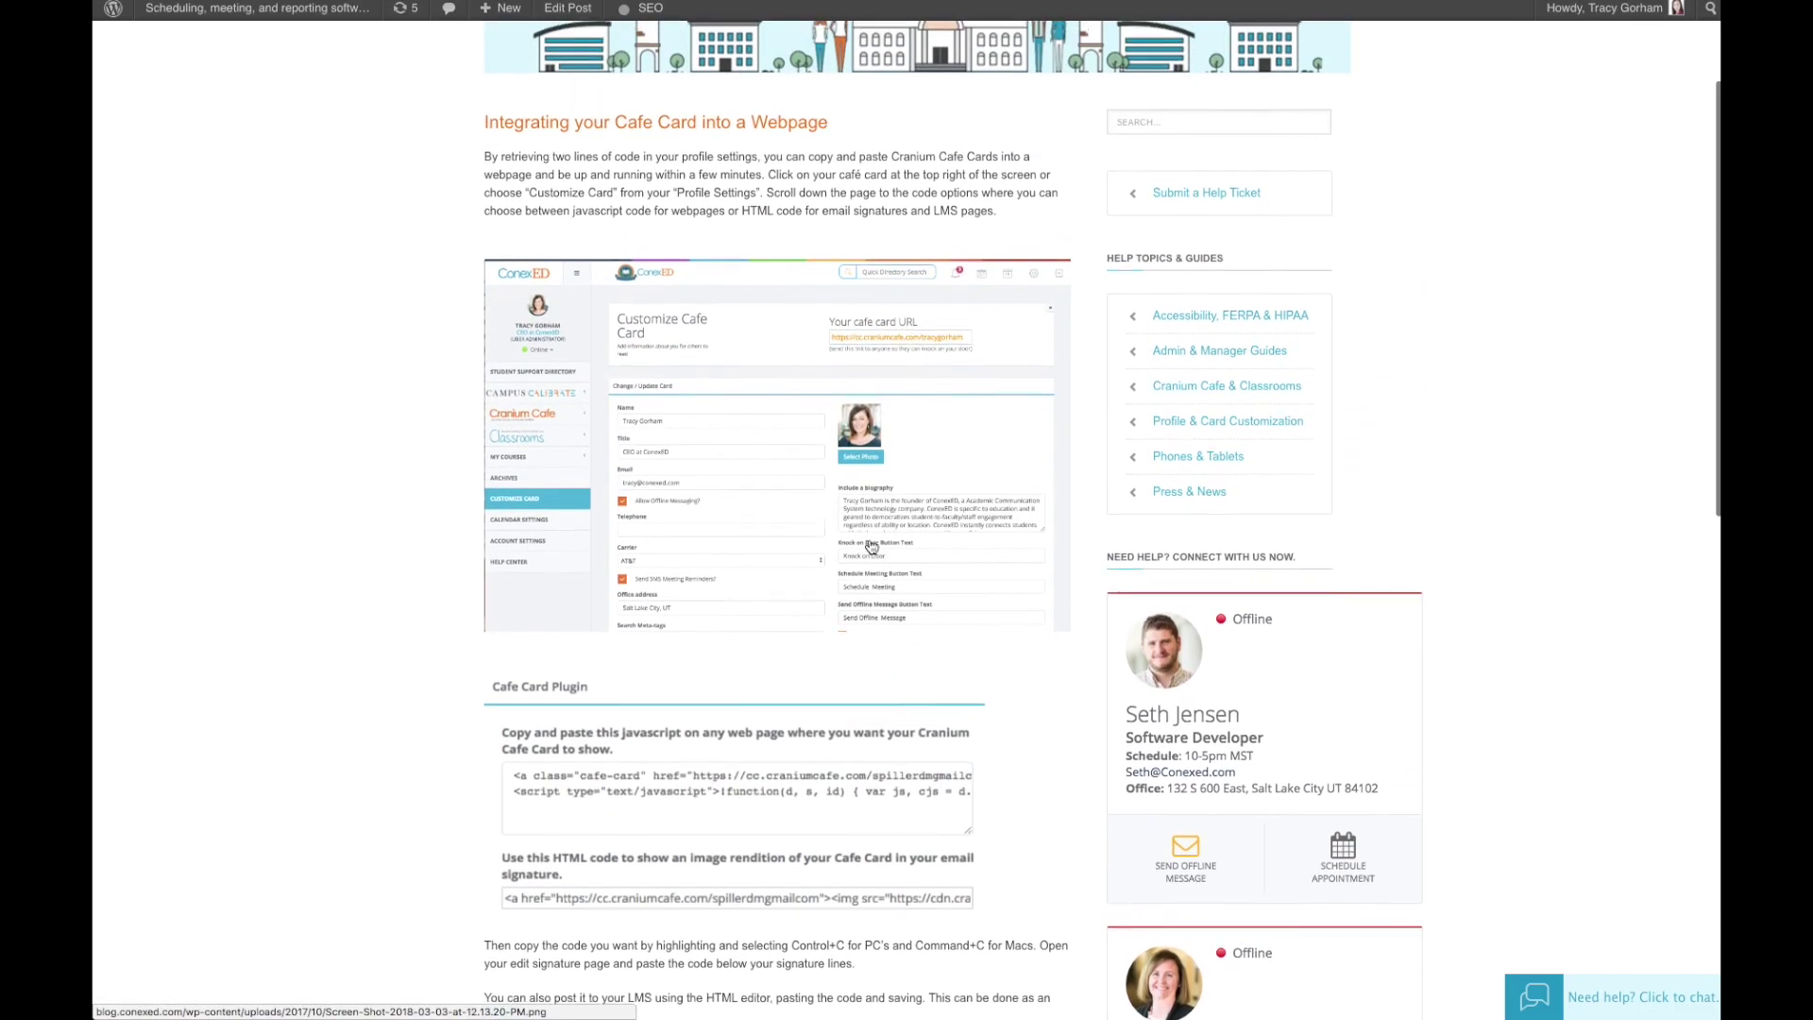
{"action": "scroll", "coordinate": [665, 597], "scroll_direction": "up", "scroll_amount": 1}
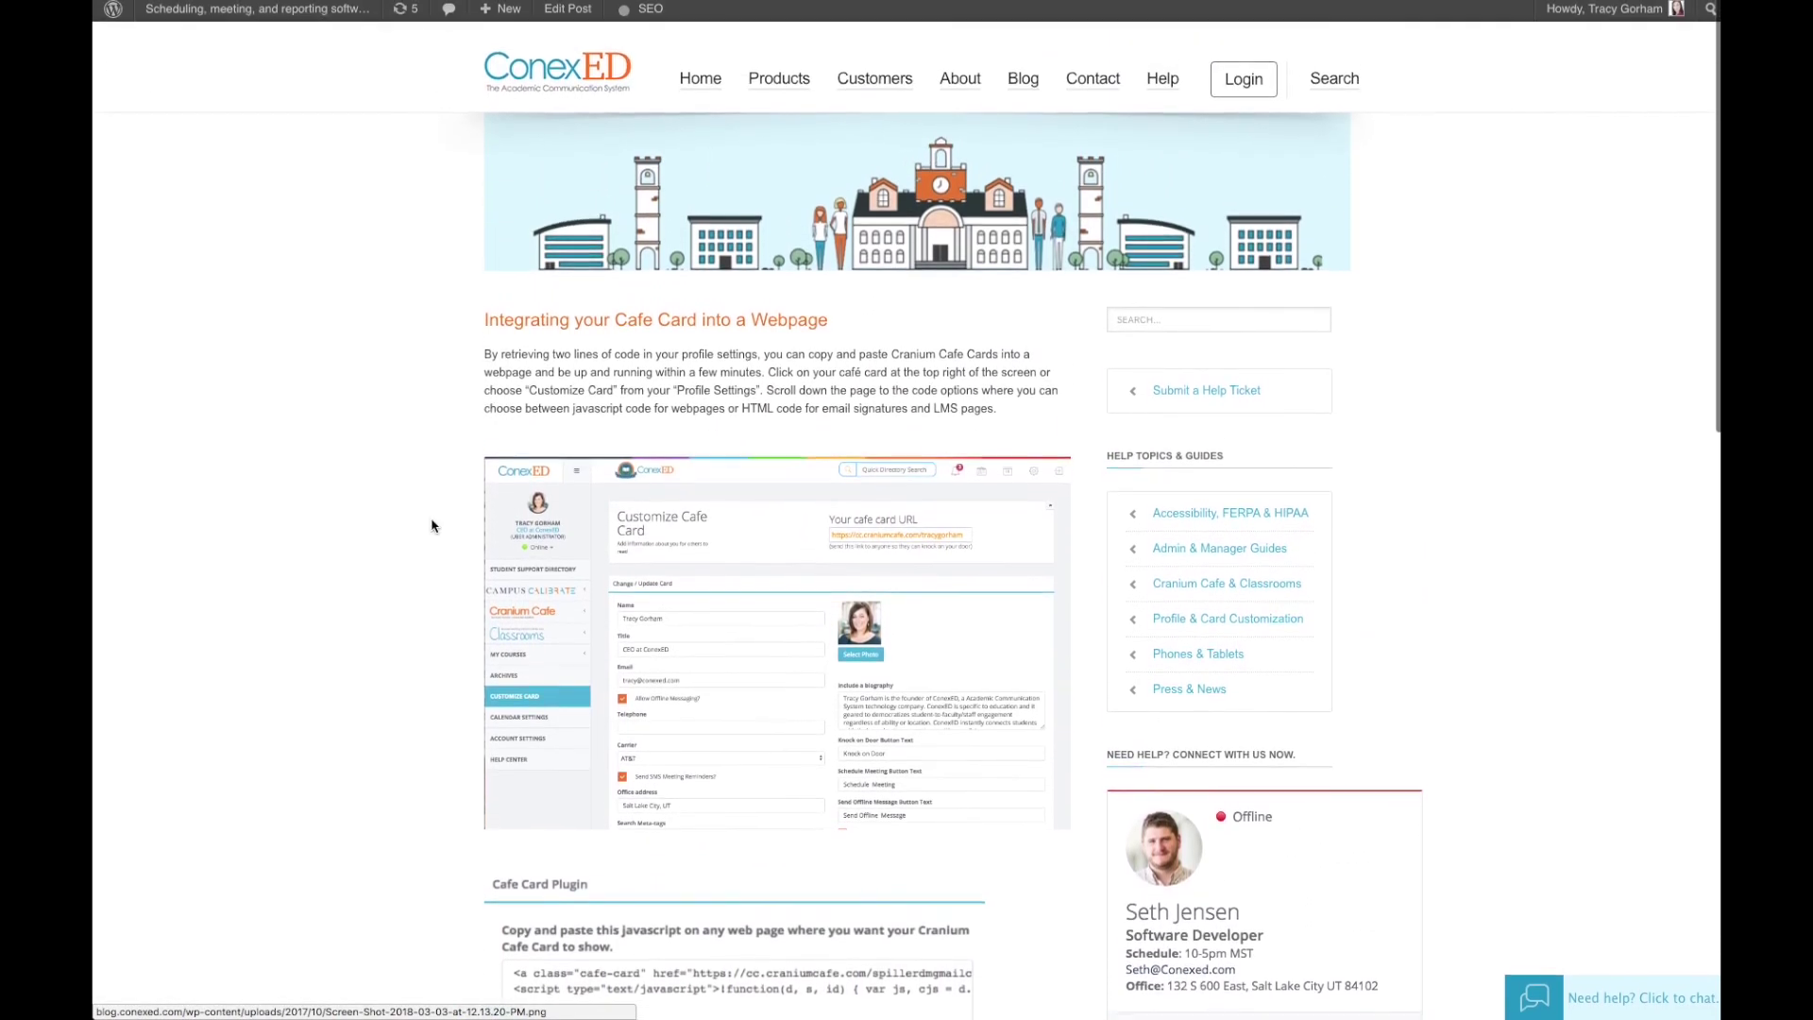
{"action": "left_click", "coordinate": [508, 499]}
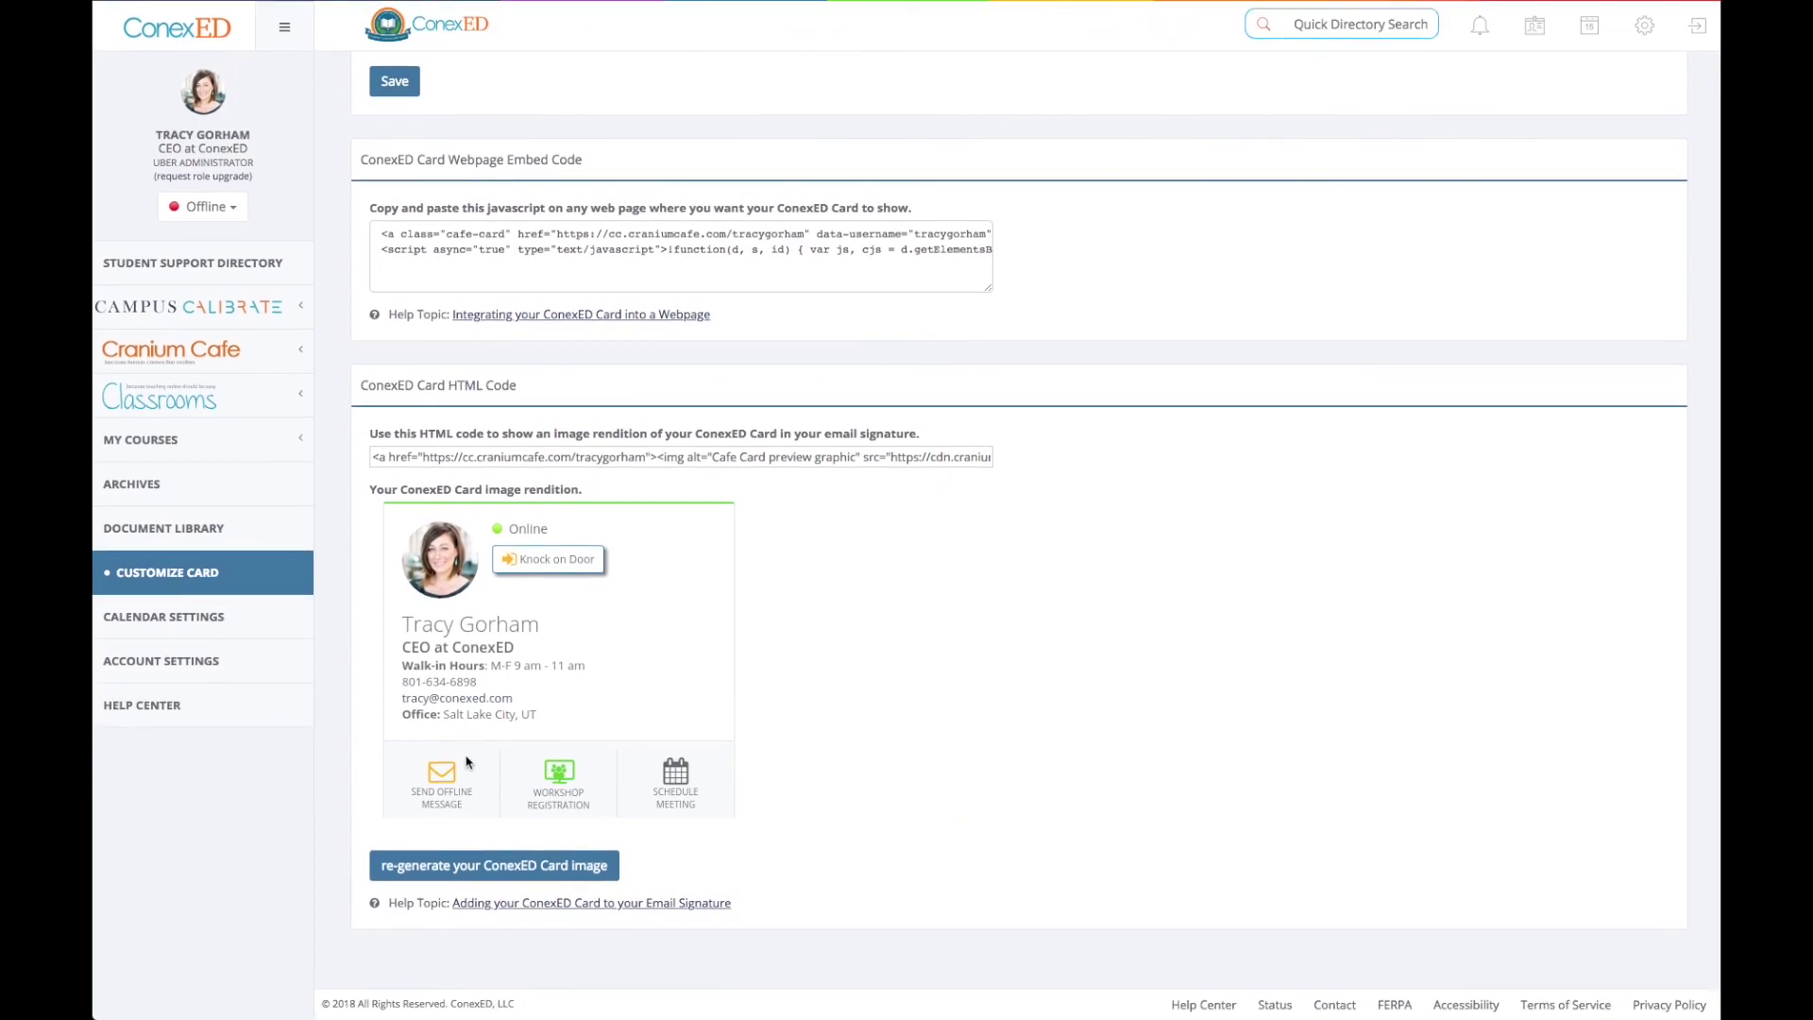
{"action": "left_click", "coordinate": [184, 720]}
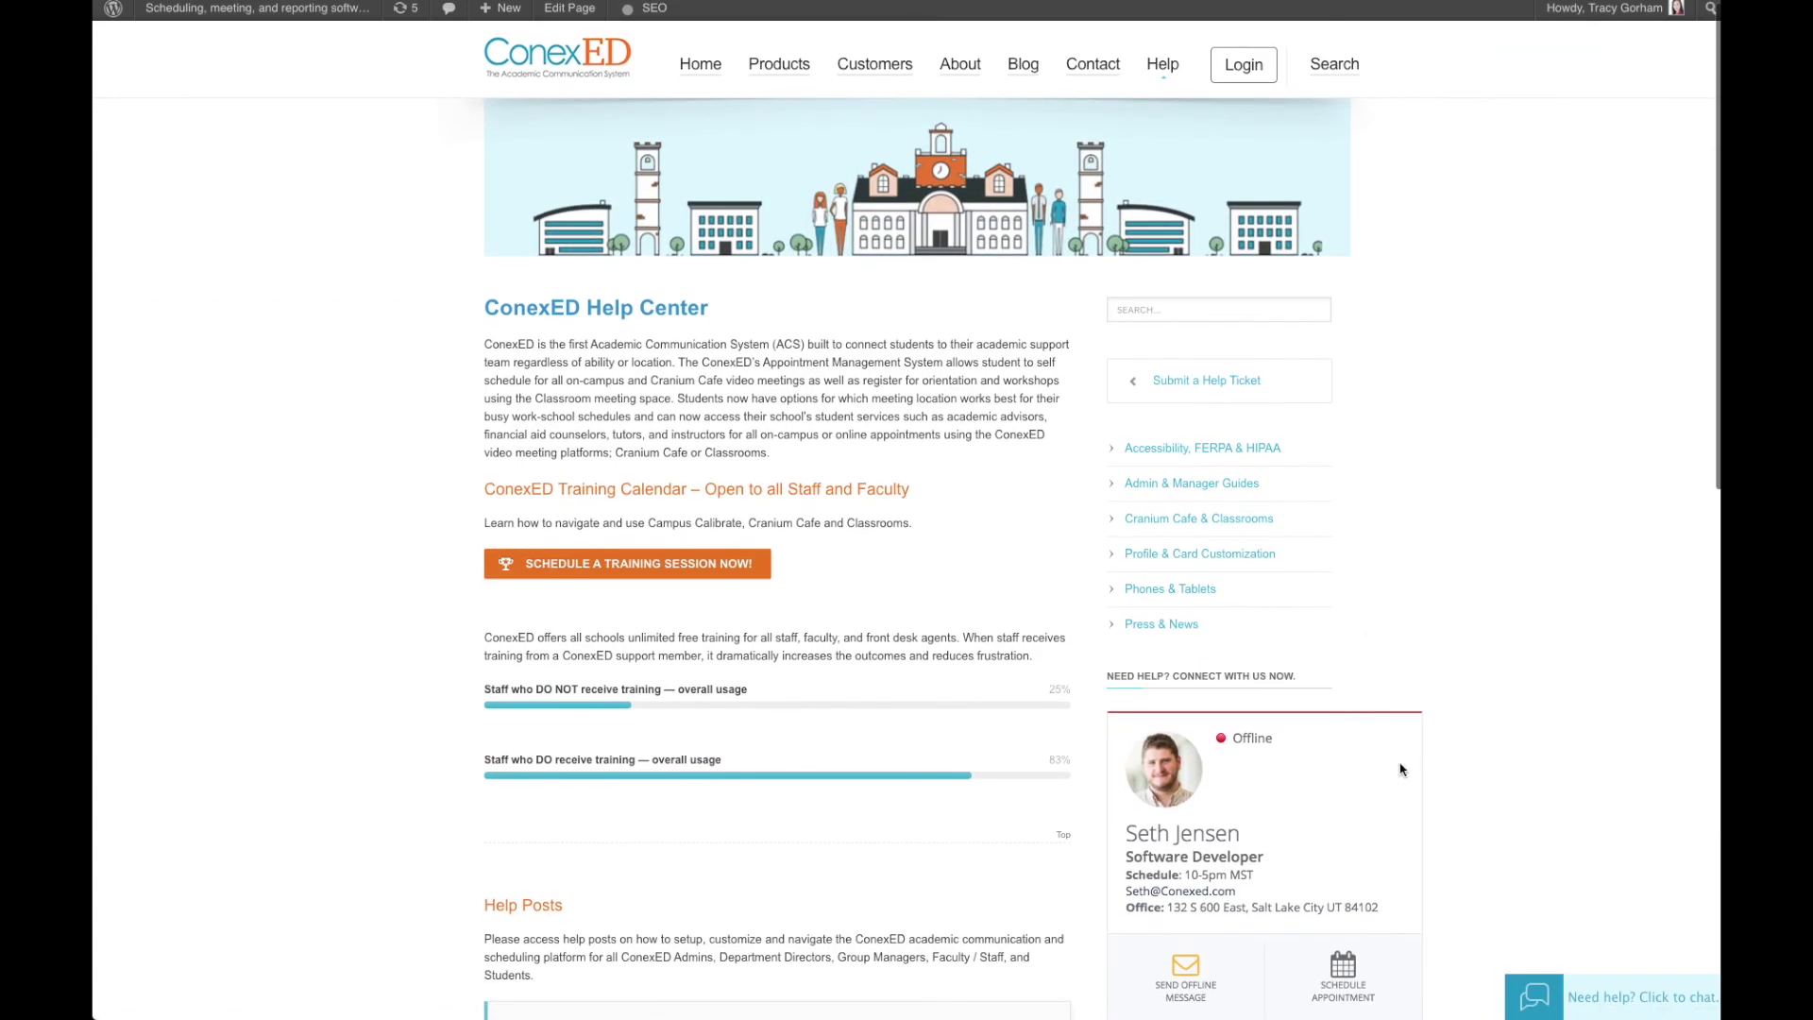
Step: Bring up the Help Center's 'Need help? Click to chat' form and scroll down
{"action": "left_click", "coordinate": [1578, 1004]}
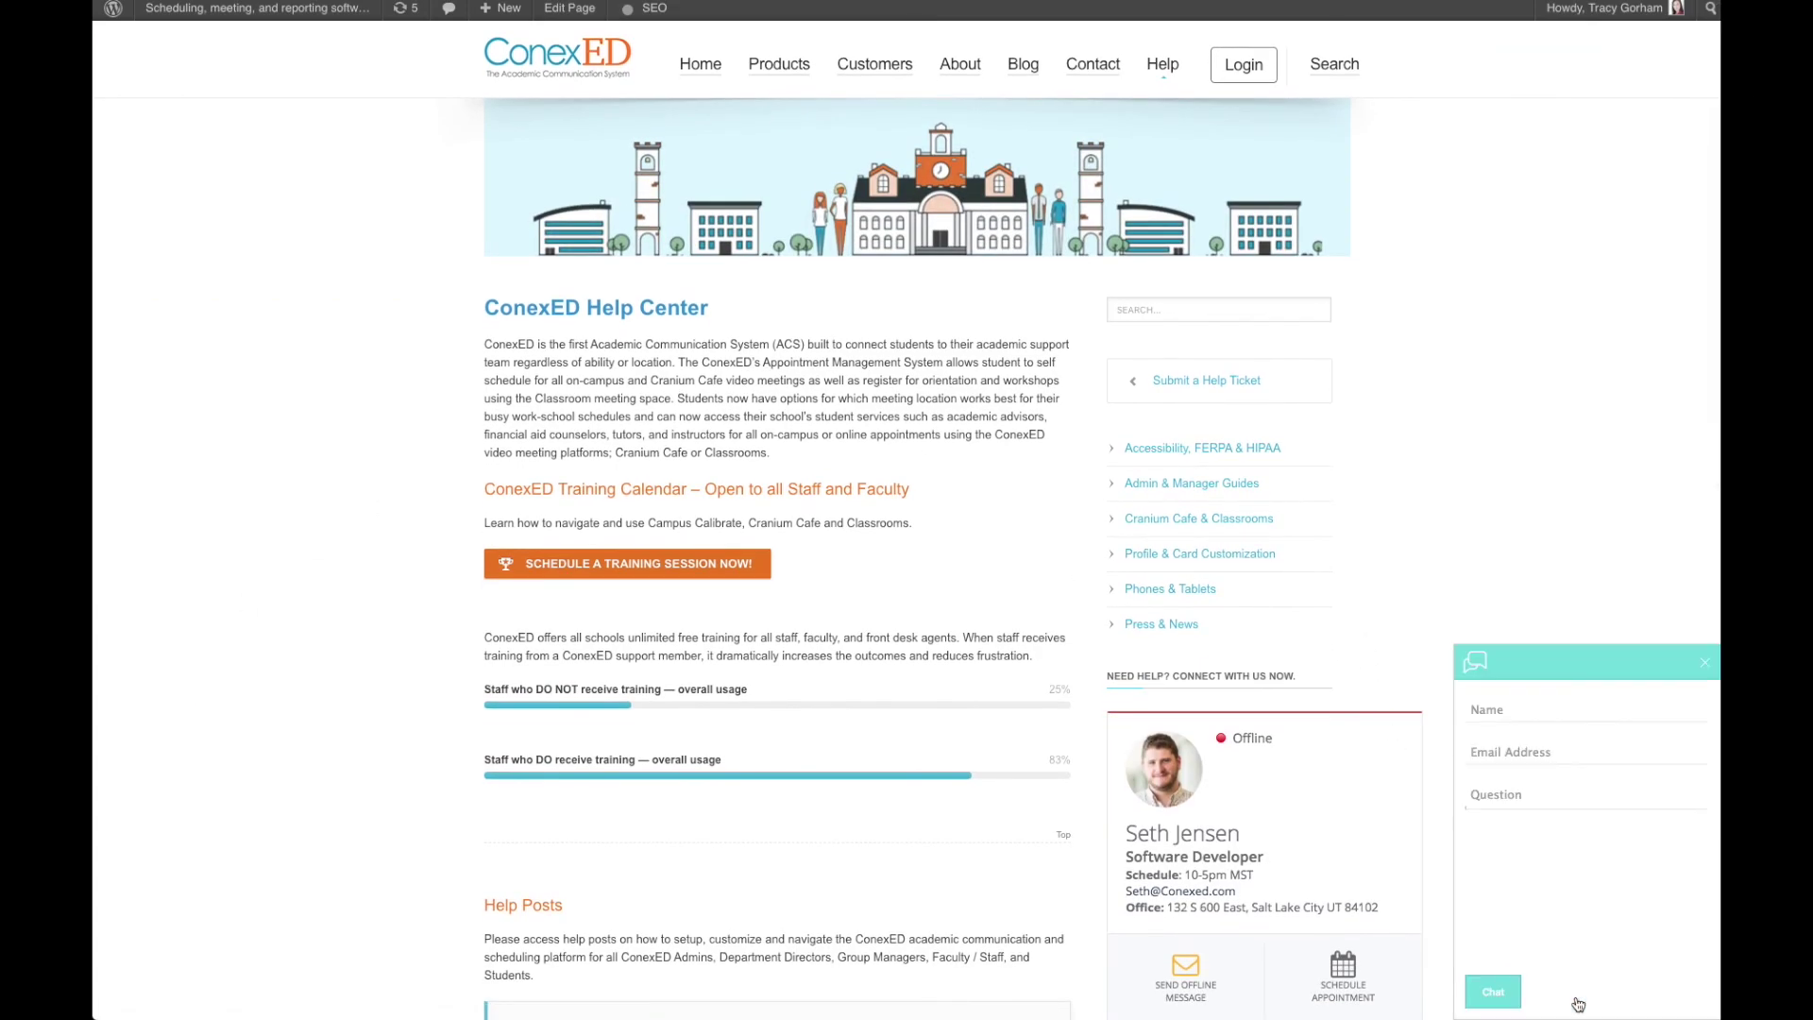
{"action": "scroll", "coordinate": [1370, 651], "scroll_direction": "down", "scroll_amount": 5}
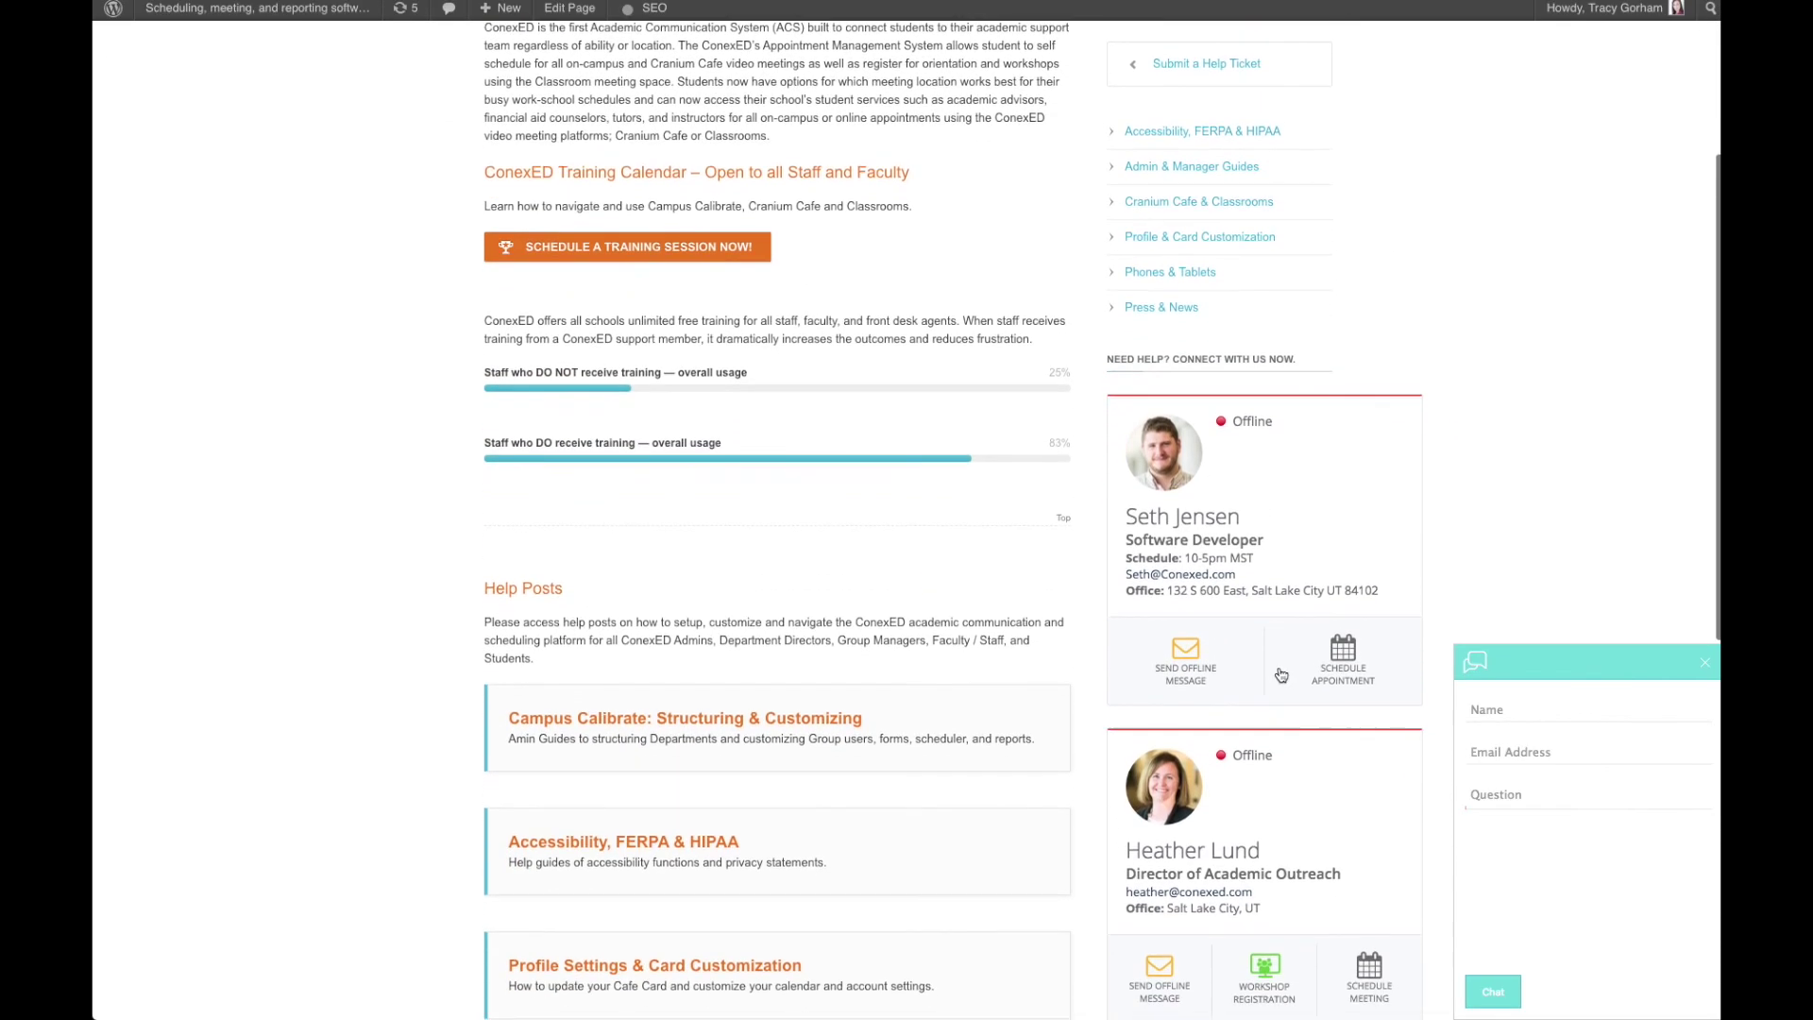